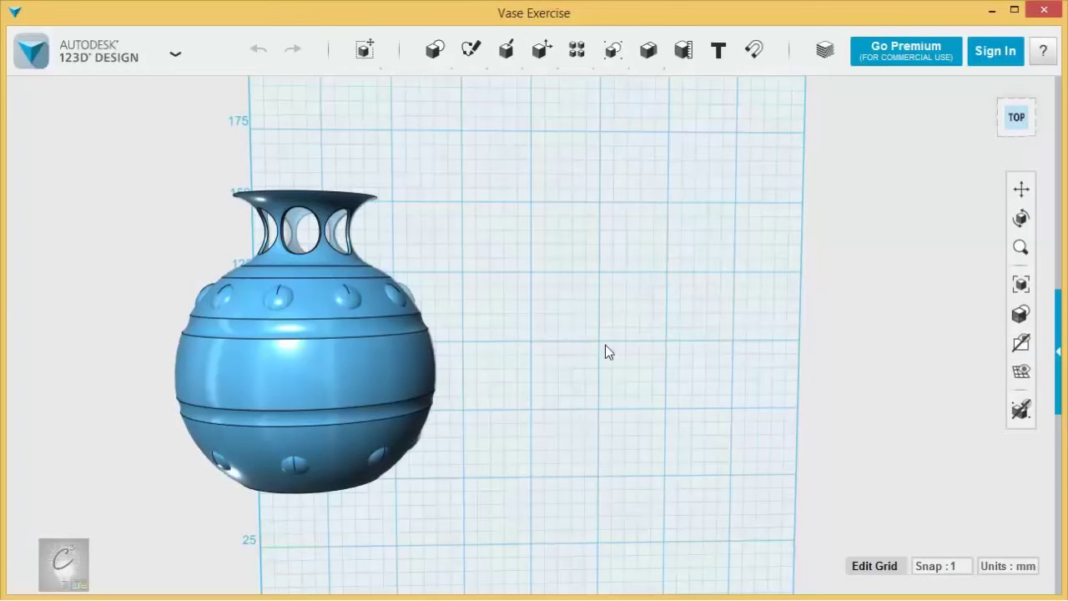
Examine the finished example vase, including its neck openings, grooves and raised studs
middle_drag(565, 341, 763, 343)
scroll(742, 344, up, 2)
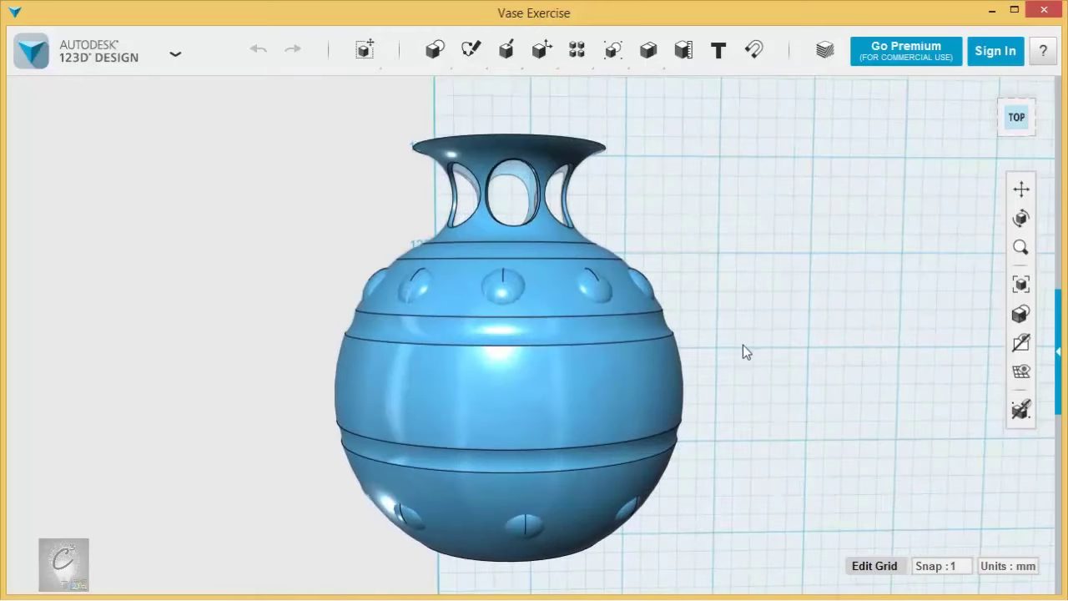
mouse_move(720, 337)
right_down()
mouse_move(709, 331)
mouse_move(729, 356)
mouse_move(796, 362)
mouse_move(708, 337)
mouse_move(699, 317)
mouse_move(701, 335)
right_up()
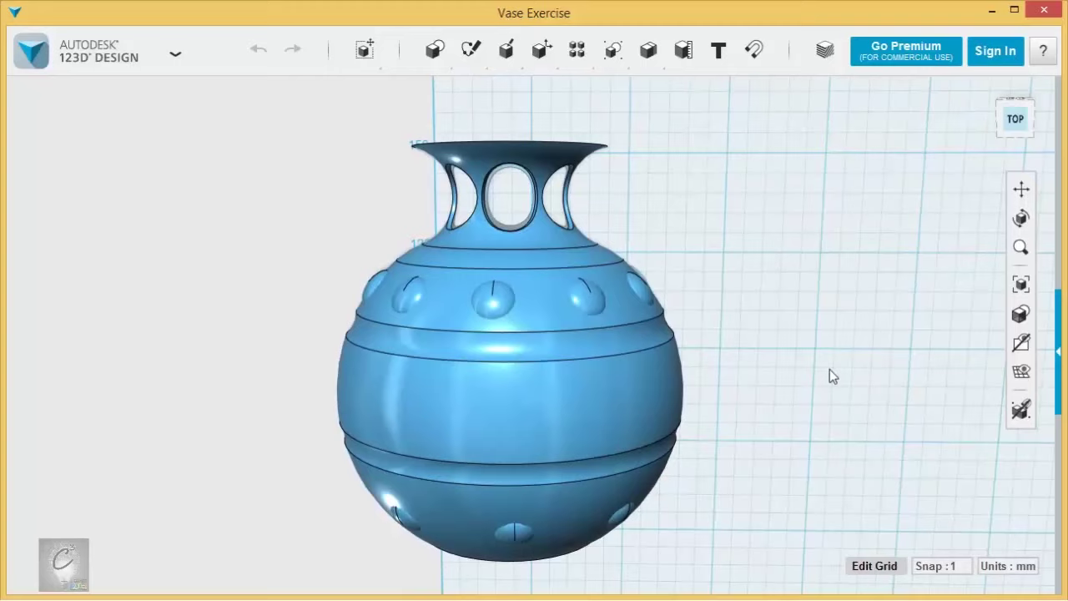
mouse_move(694, 242)
right_down()
mouse_move(710, 286)
mouse_move(761, 275)
mouse_move(689, 239)
mouse_move(698, 235)
right_up()
middle_drag(823, 310, 797, 302)
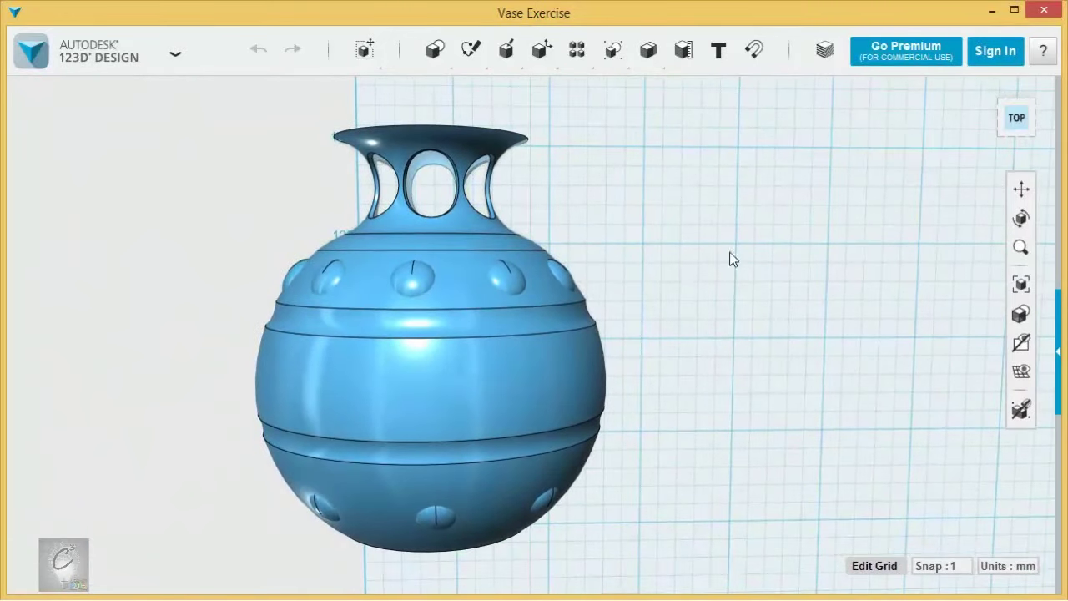
mouse_move(730, 258)
middle_down()
mouse_move(590, 276)
mouse_move(646, 288)
mouse_move(737, 289)
mouse_move(557, 281)
mouse_move(565, 258)
mouse_move(512, 250)
mouse_move(713, 248)
middle_up()
click(259, 142)
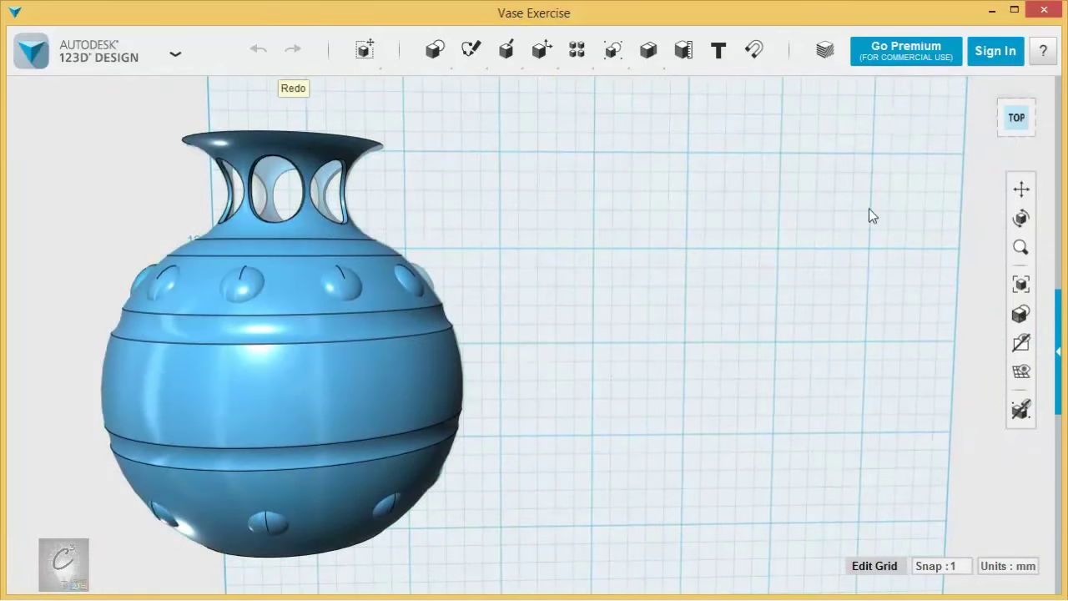
Sketch an open polyline on the empty grid beside the vase with a 25 mm top edge, 100 mm vertical side and 25 mm bottom edge
middle_drag(868, 215, 642, 214)
mouse_move(469, 55)
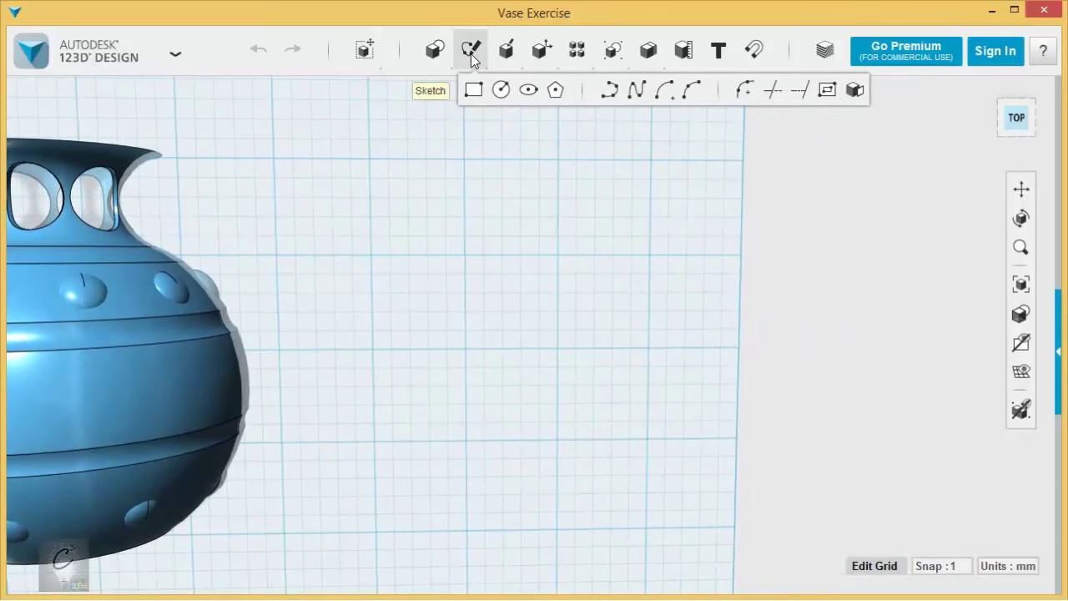
click(609, 94)
click(566, 163)
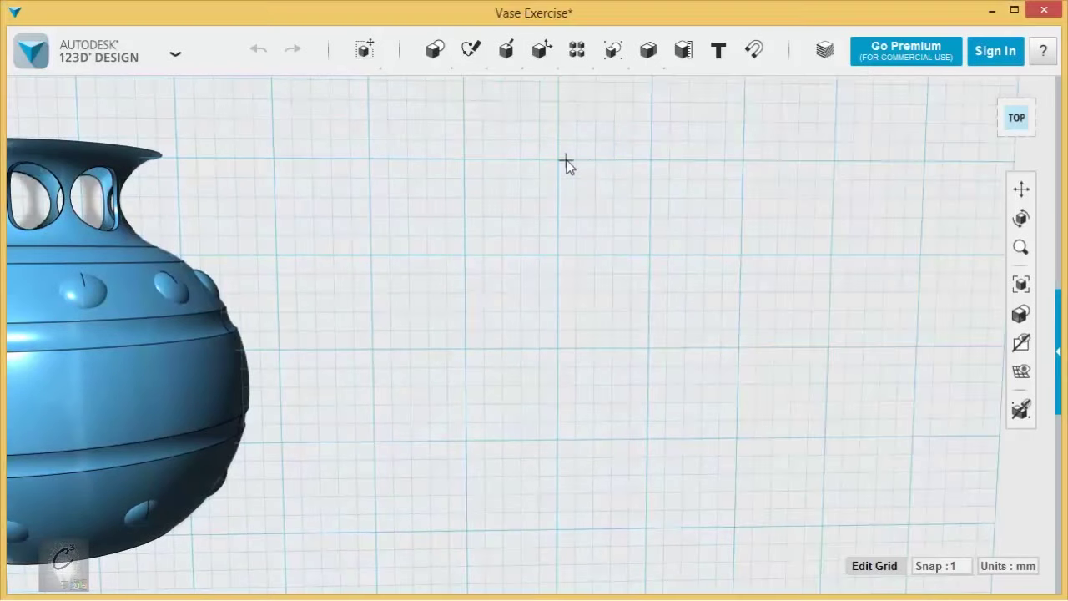
click(557, 160)
click(464, 158)
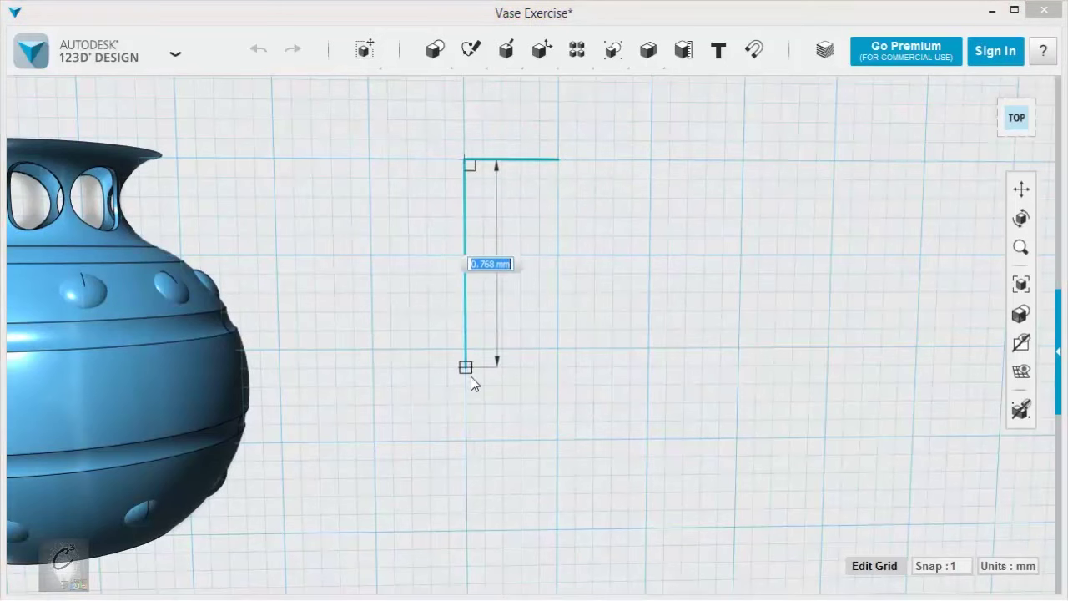
click(466, 528)
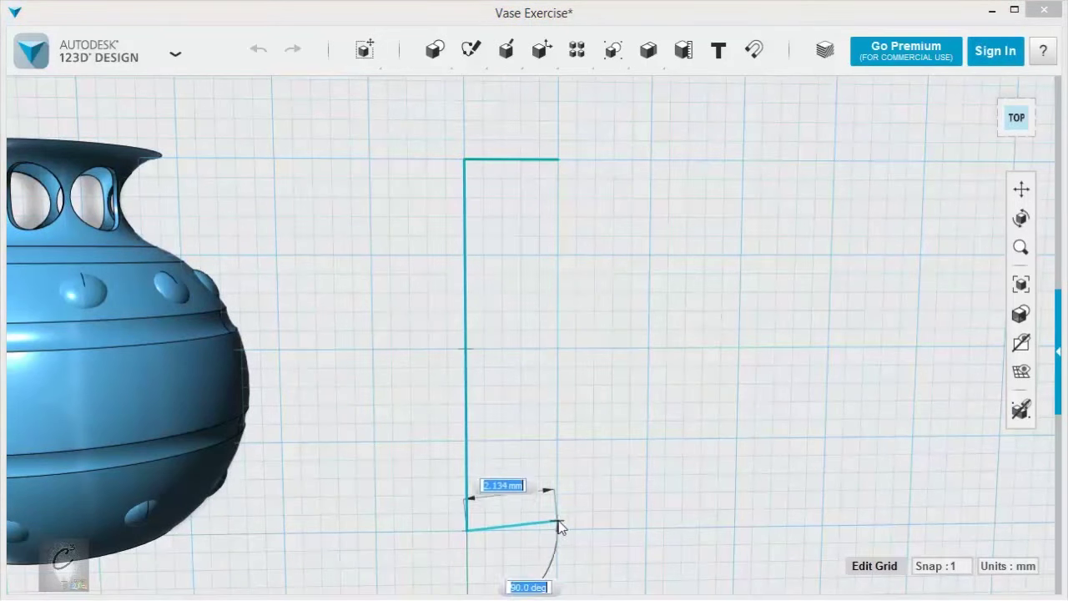
click(558, 529)
key(Escape)
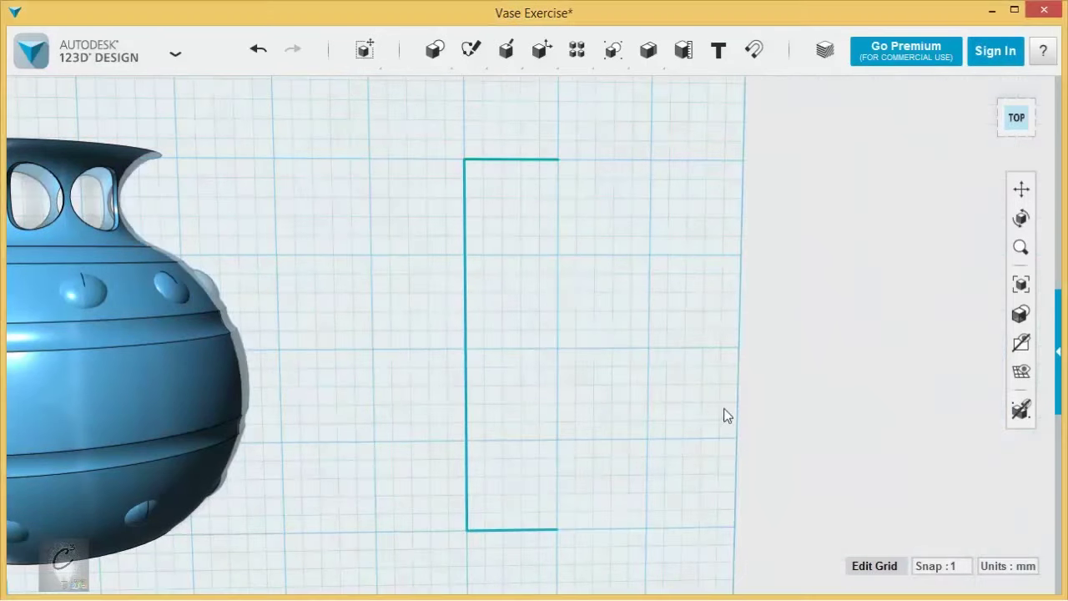
Draw a three-point arc curving inward from the top edge's open end to a grid point 25 mm below it for the neck
mouse_move(470, 50)
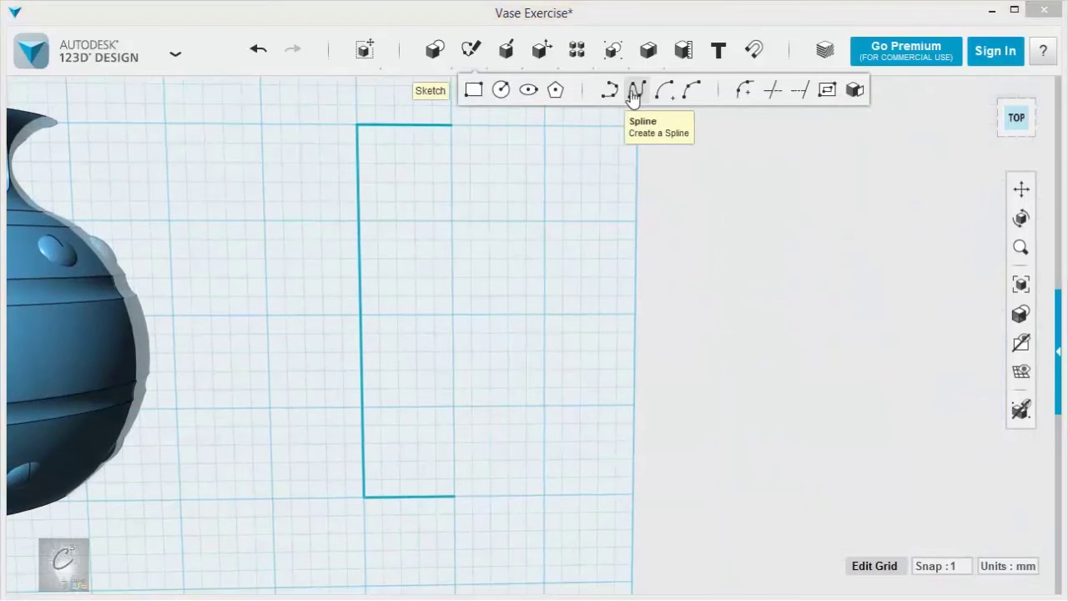
click(451, 125)
click(450, 221)
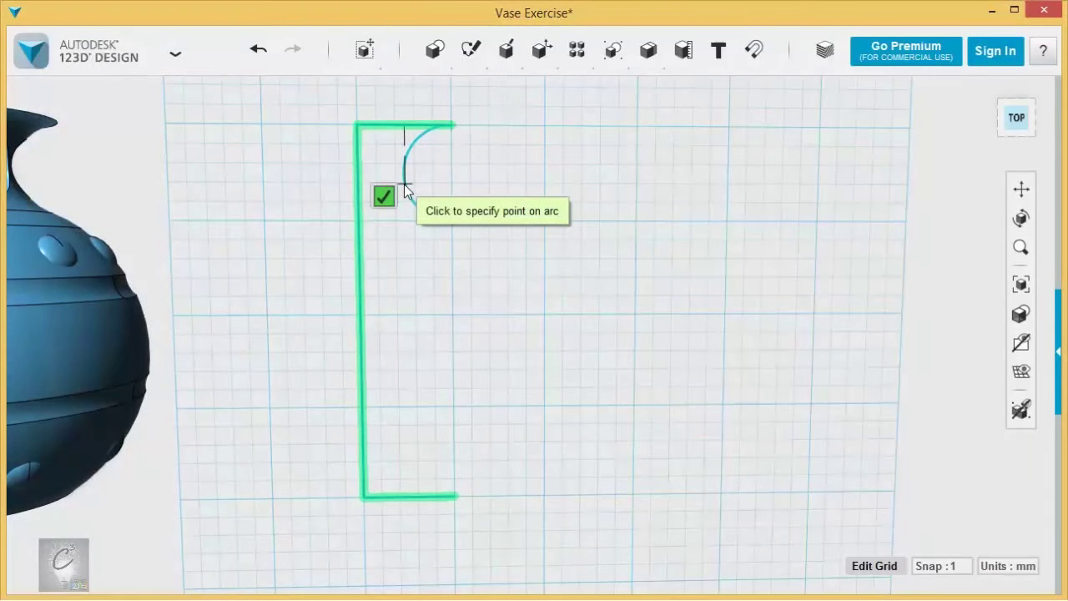
click(413, 175)
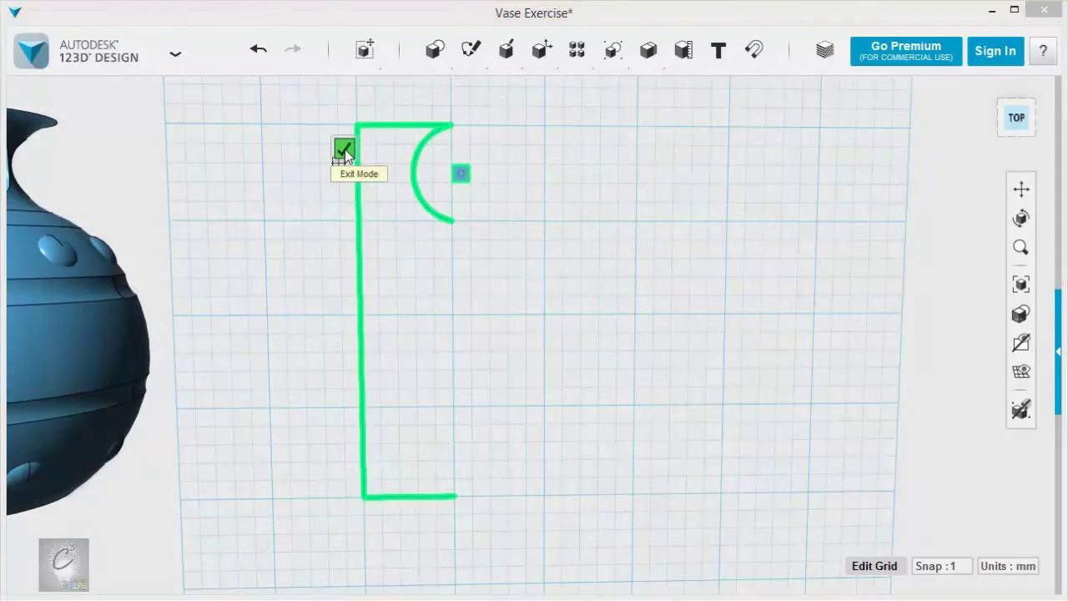
click(344, 149)
Close the profile with a three-point arc bulging outward from the bottom edge's open end to the neck arc's lower end
mouse_move(477, 65)
click(693, 92)
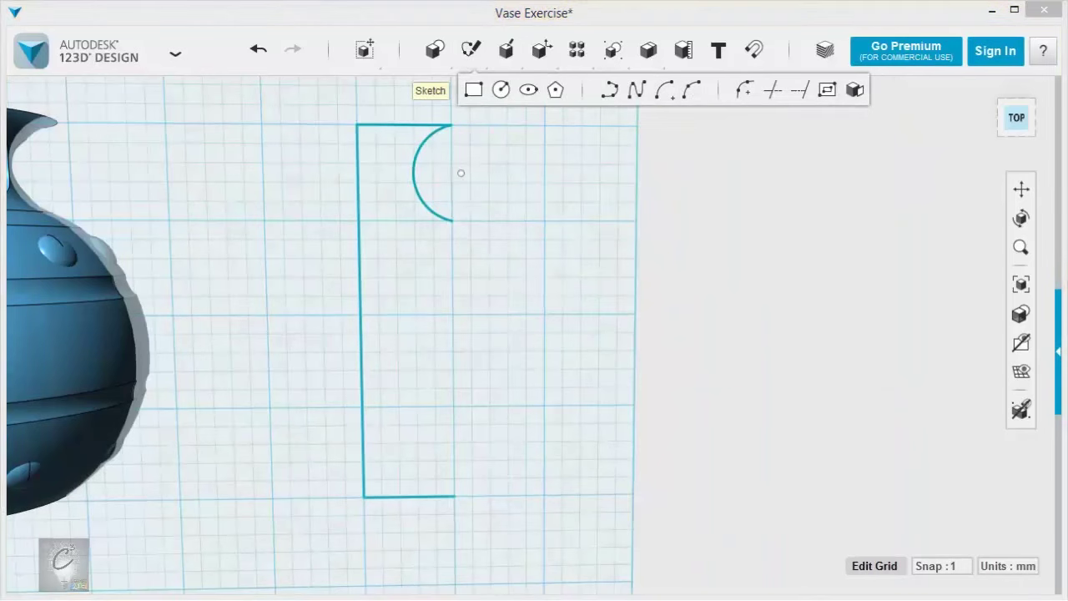
click(422, 496)
click(454, 499)
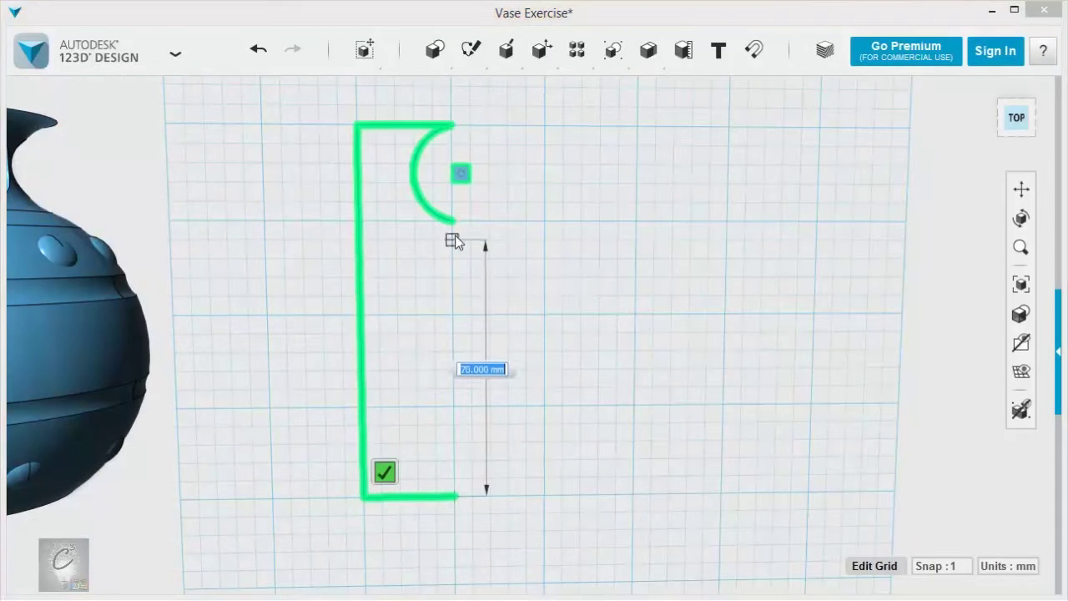
click(450, 223)
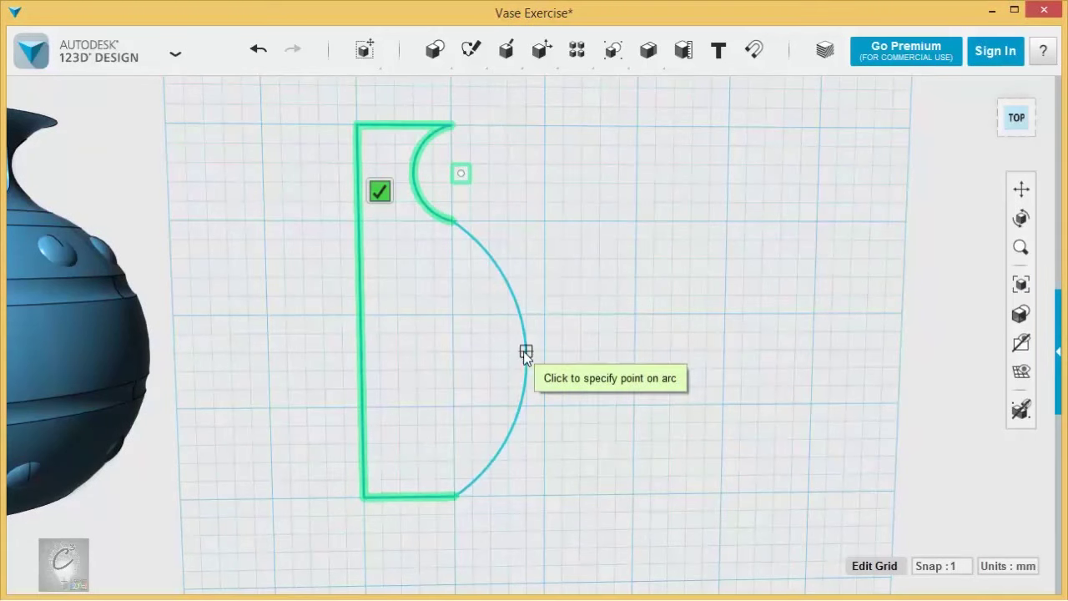
click(508, 352)
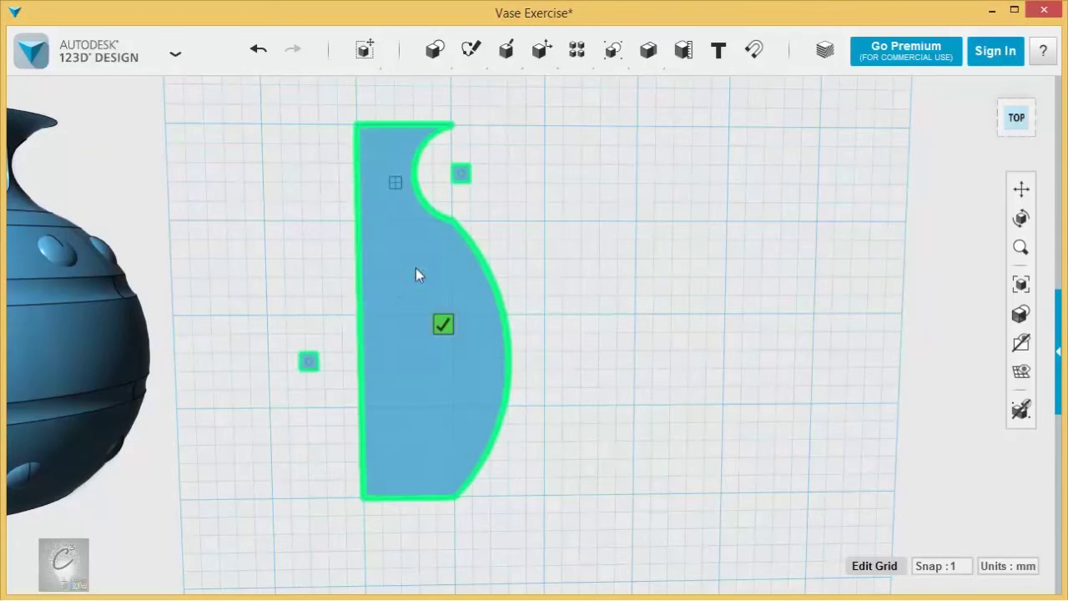
click(443, 324)
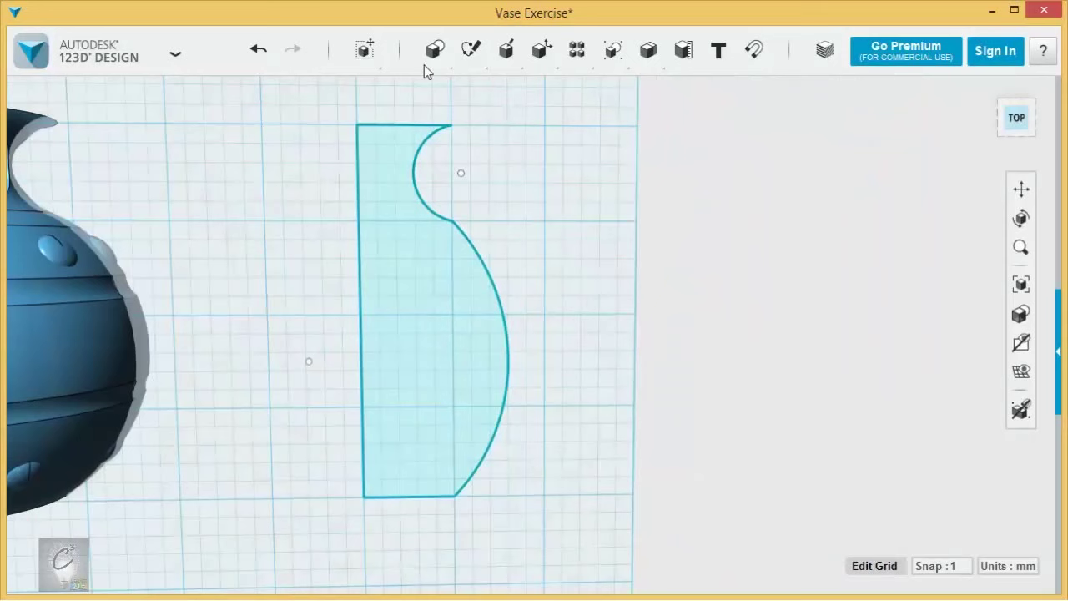
Move the finished example vase farther away from the new profile sketch
mouse_move(471, 50)
middle_drag(304, 252, 493, 225)
scroll(484, 217, down, 3)
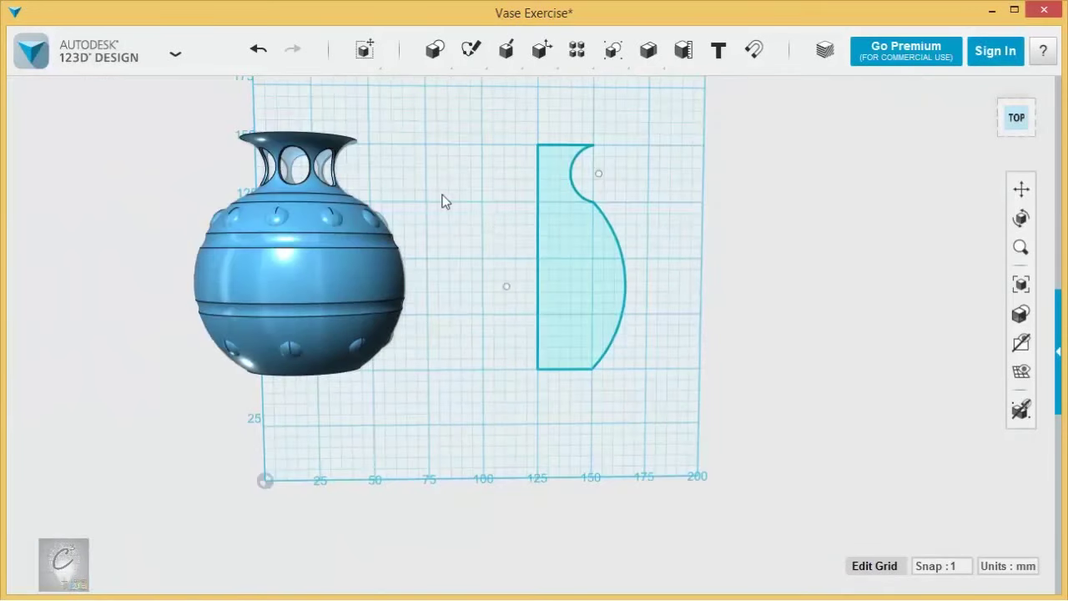
middle_drag(443, 201, 512, 231)
drag(236, 129, 540, 478)
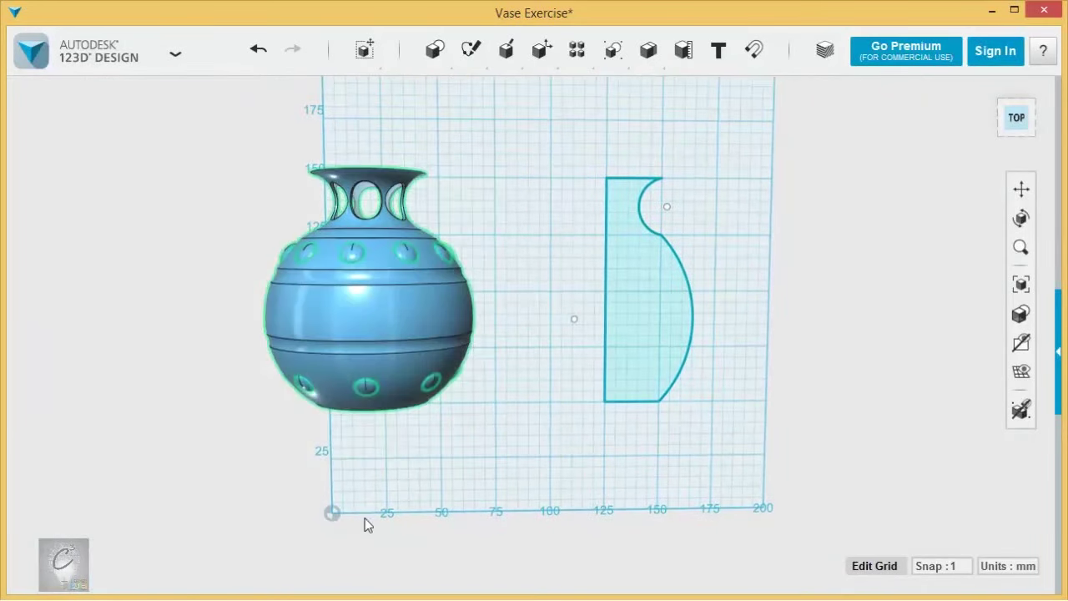
click(412, 557)
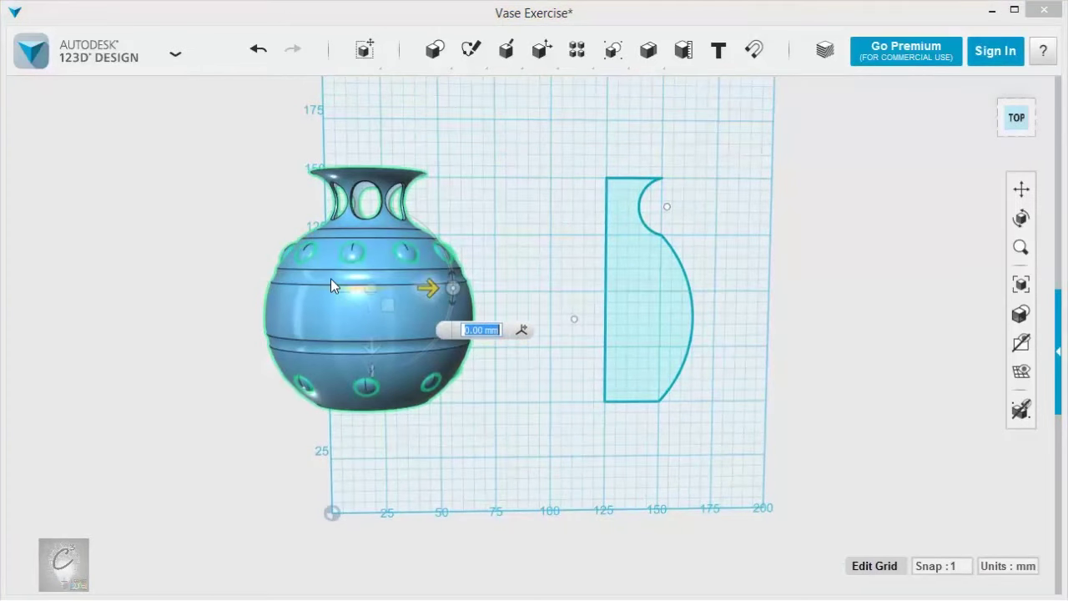
drag(331, 279, 253, 279)
click(598, 246)
Revolve the closed profile 360 degrees about its straight vertical edge
middle_drag(597, 246, 392, 273)
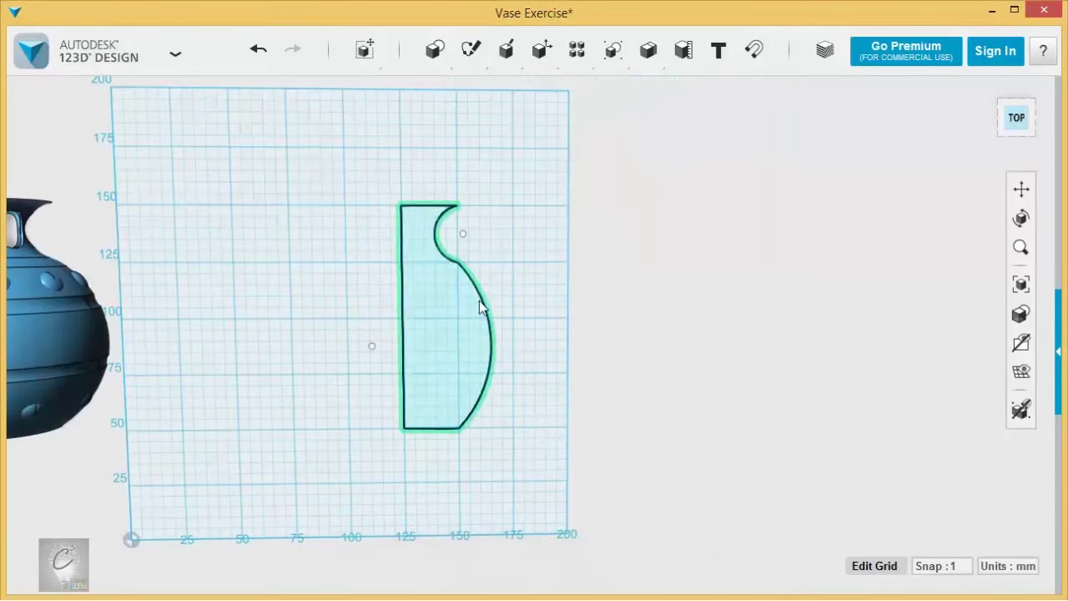
scroll(479, 306, up, 4)
mouse_move(506, 51)
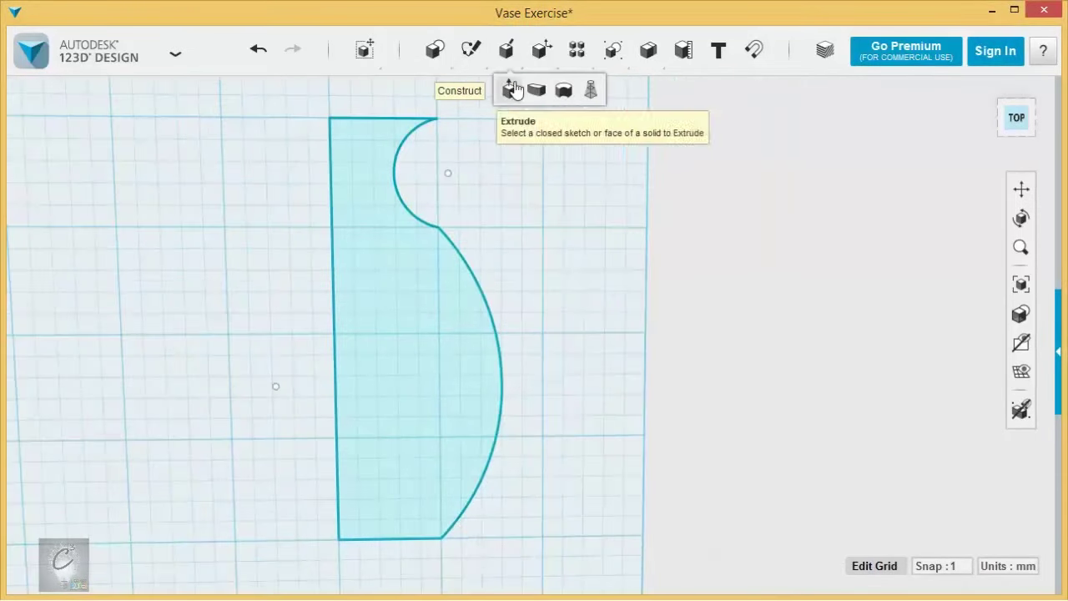
click(564, 91)
click(431, 325)
click(595, 139)
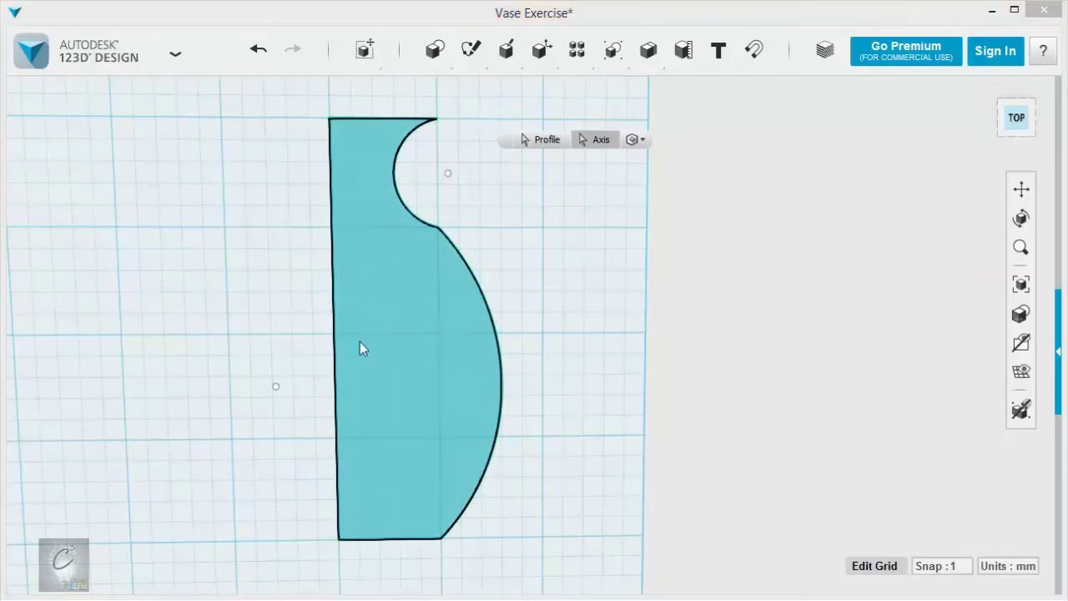
click(334, 331)
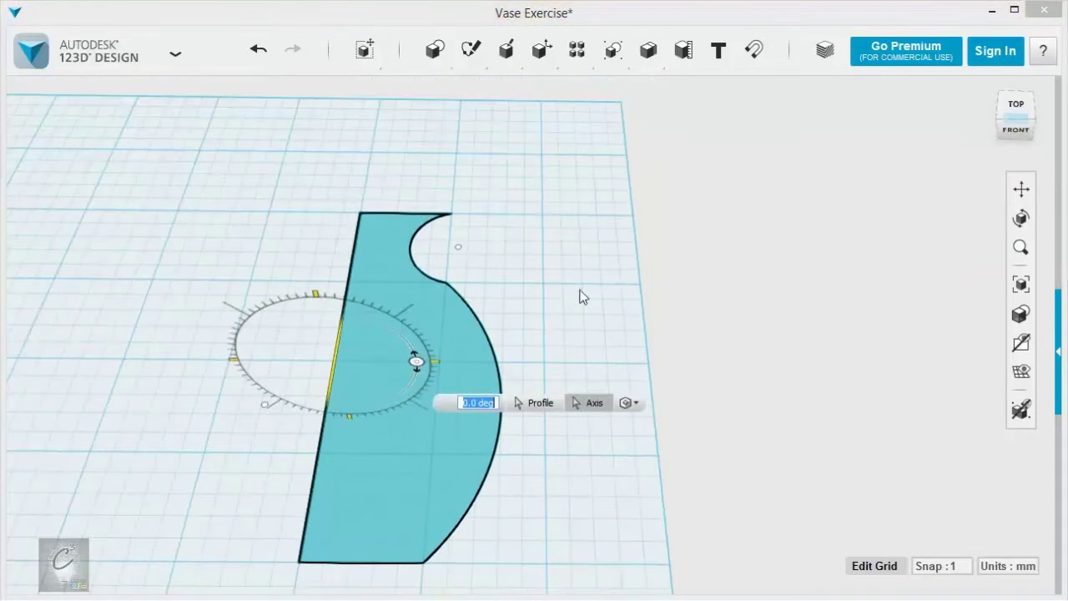
text(360)
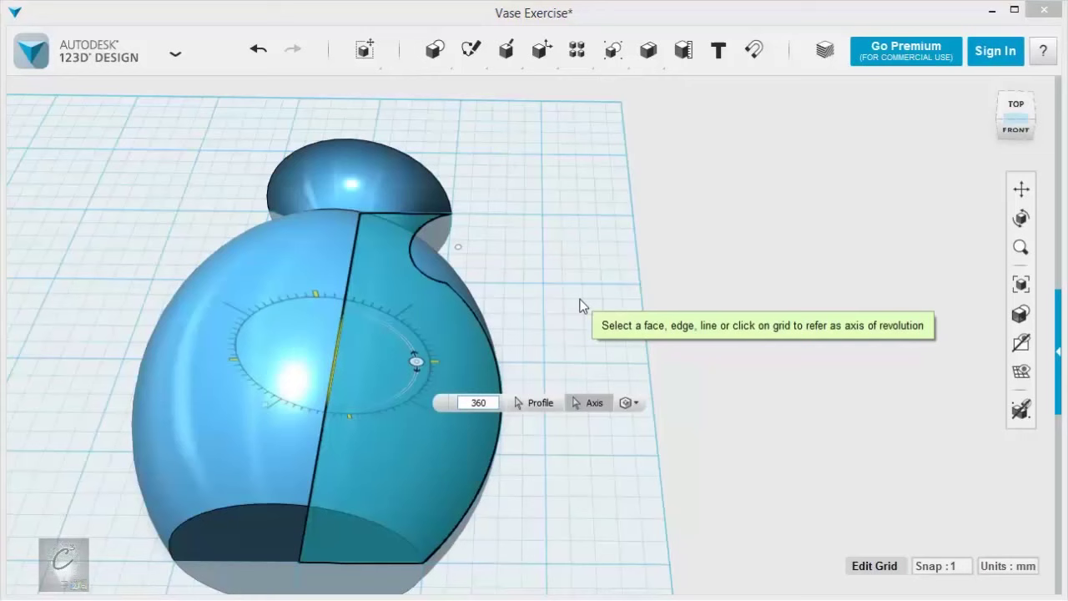
key(Return)
Delete the leftover profile sketch from beneath the revolved vase and place the vase back on the open grid
right_drag(575, 291, 425, 232)
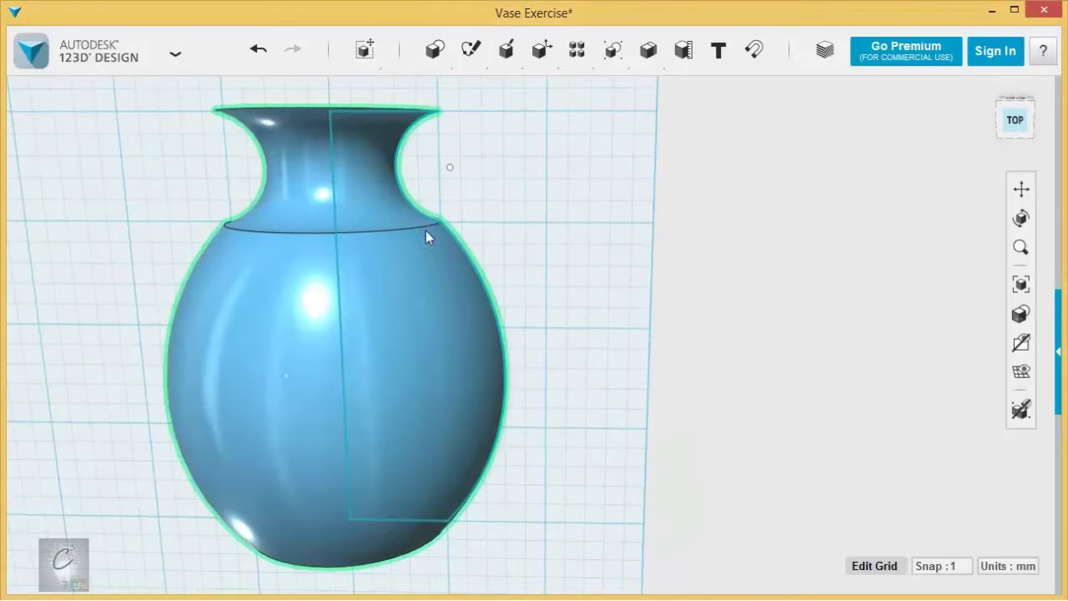
mouse_move(395, 219)
mouse_down()
mouse_move(294, 265)
mouse_move(236, 257)
mouse_up()
click(440, 314)
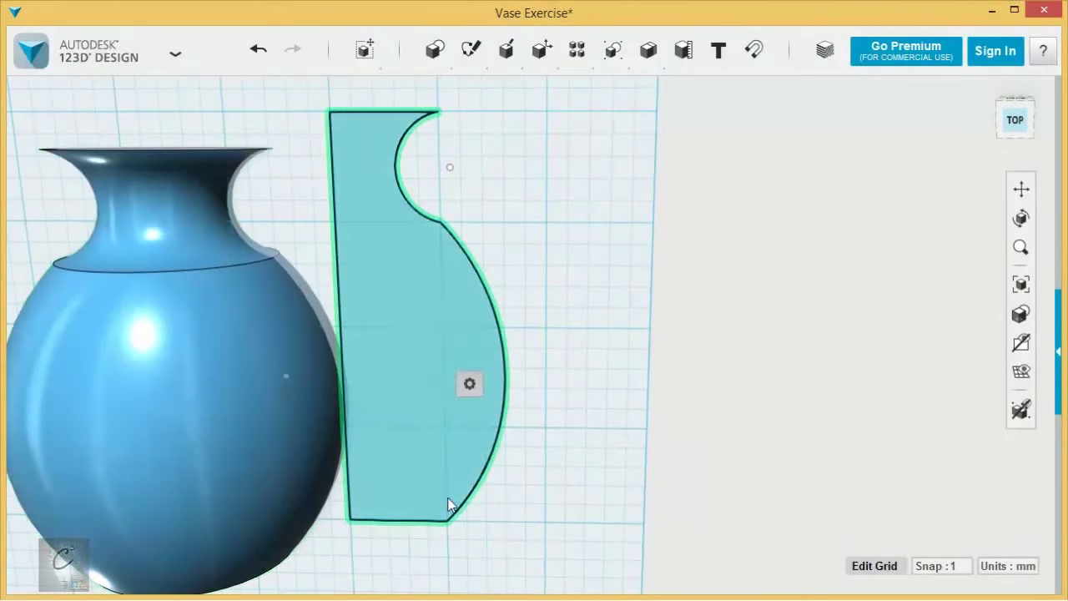
key(Delete)
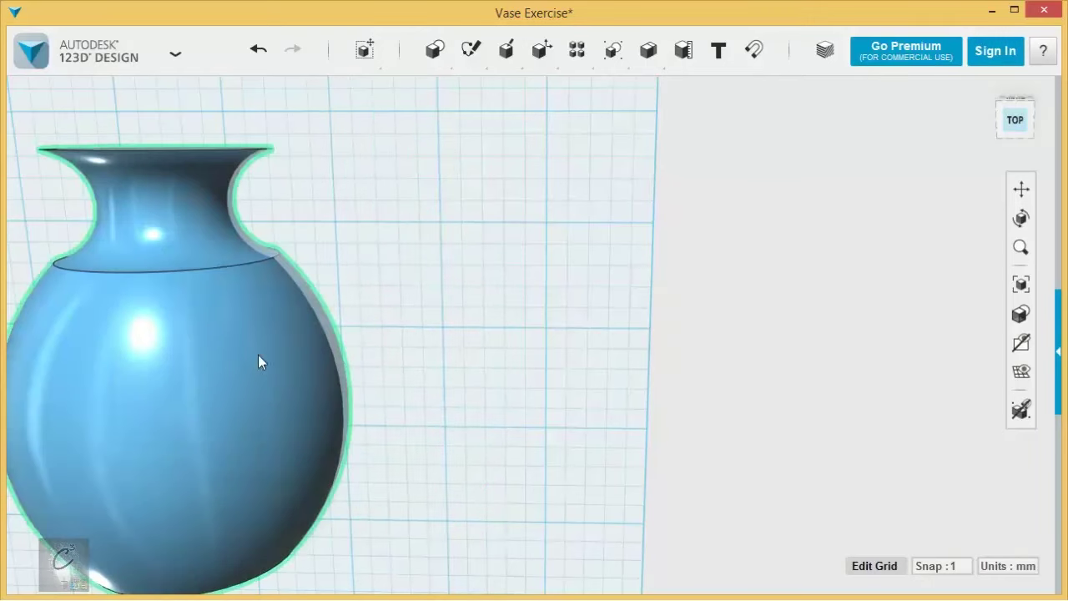
mouse_move(262, 357)
mouse_down()
mouse_move(414, 311)
mouse_move(460, 222)
mouse_move(573, 230)
mouse_up()
middle_drag(573, 230, 613, 276)
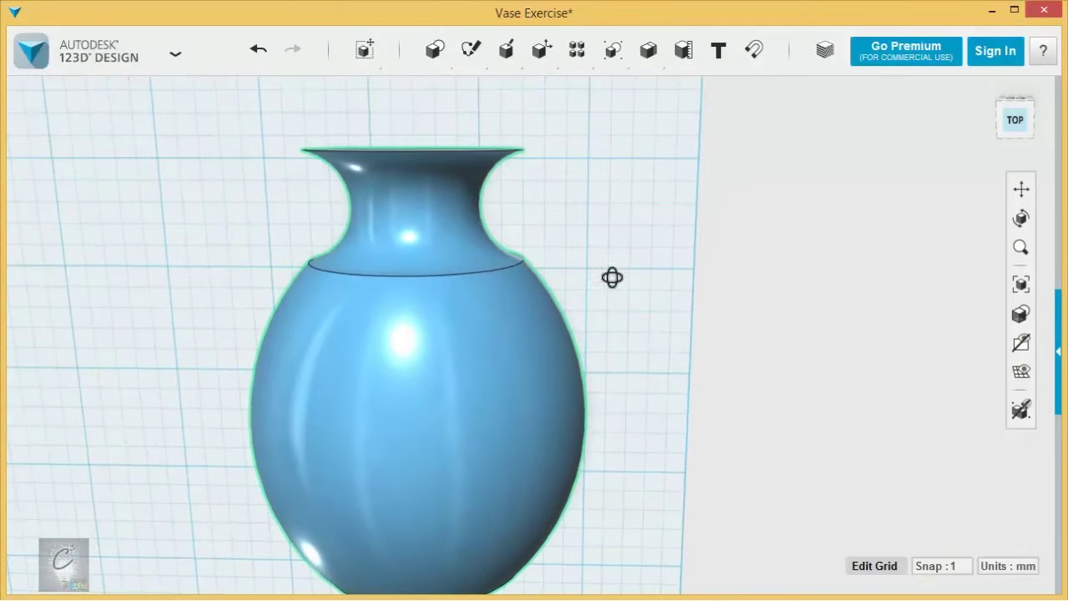
Fillet the circular edge between the vase's neck and body with a radius of 30 mm
right_drag(613, 277, 452, 285)
scroll(465, 276, up, 3)
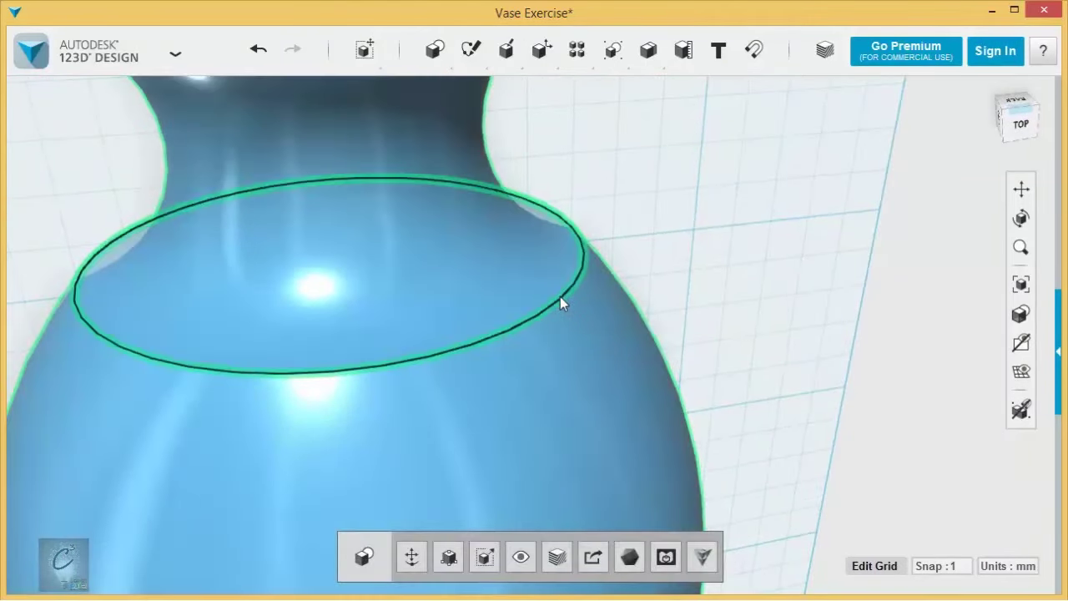
click(560, 298)
mouse_move(606, 374)
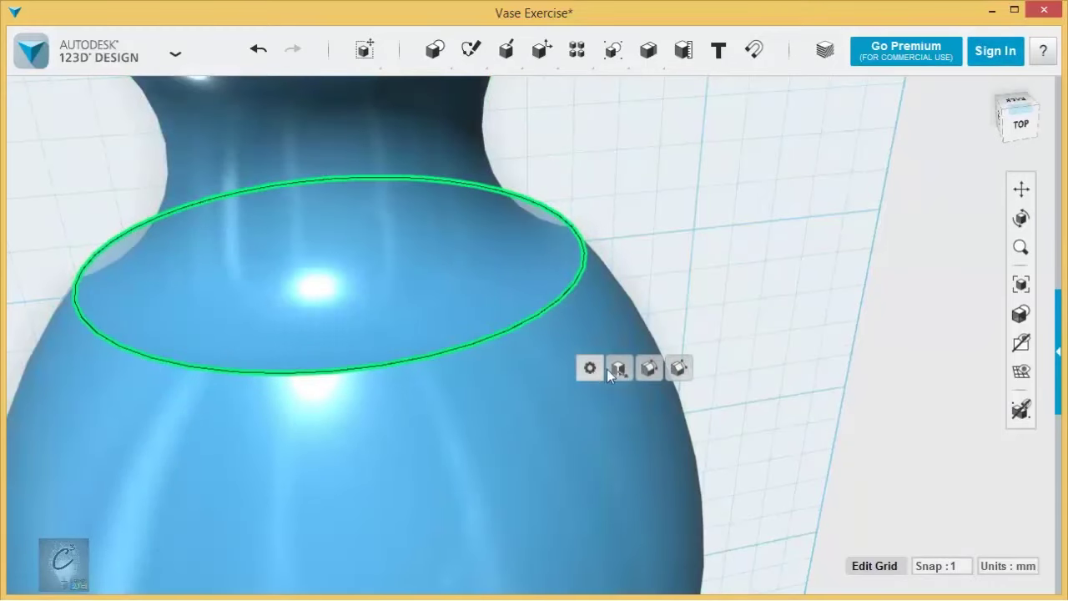
click(649, 368)
drag(559, 302, 556, 311)
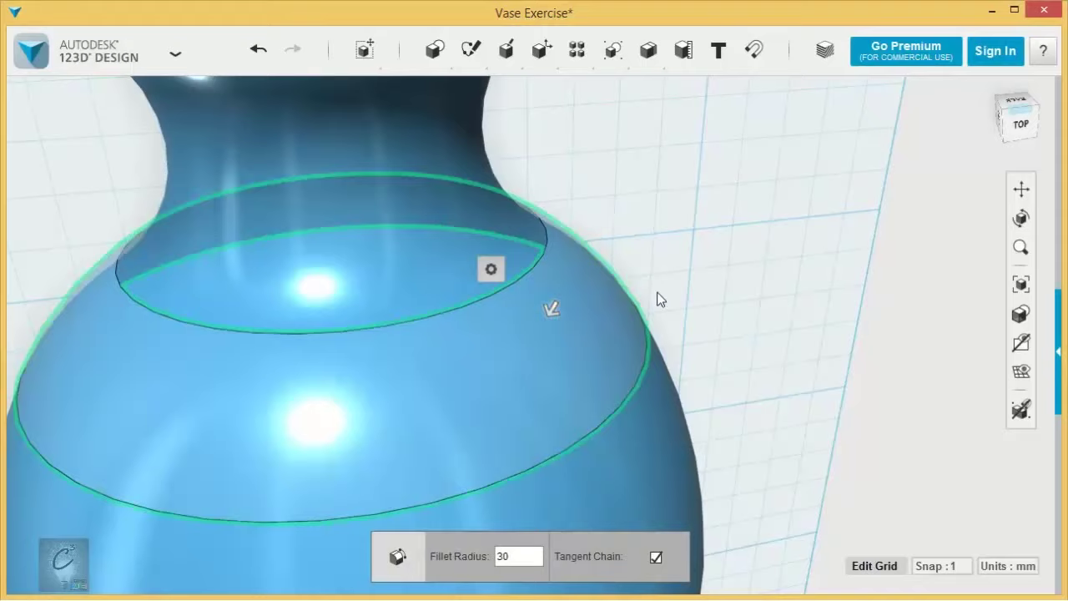
click(715, 280)
Undo the last change to the filleted vase
scroll(754, 338, down, 3)
middle_drag(753, 339, 742, 295)
right_drag(742, 295, 705, 241)
scroll(305, 256, down, 3)
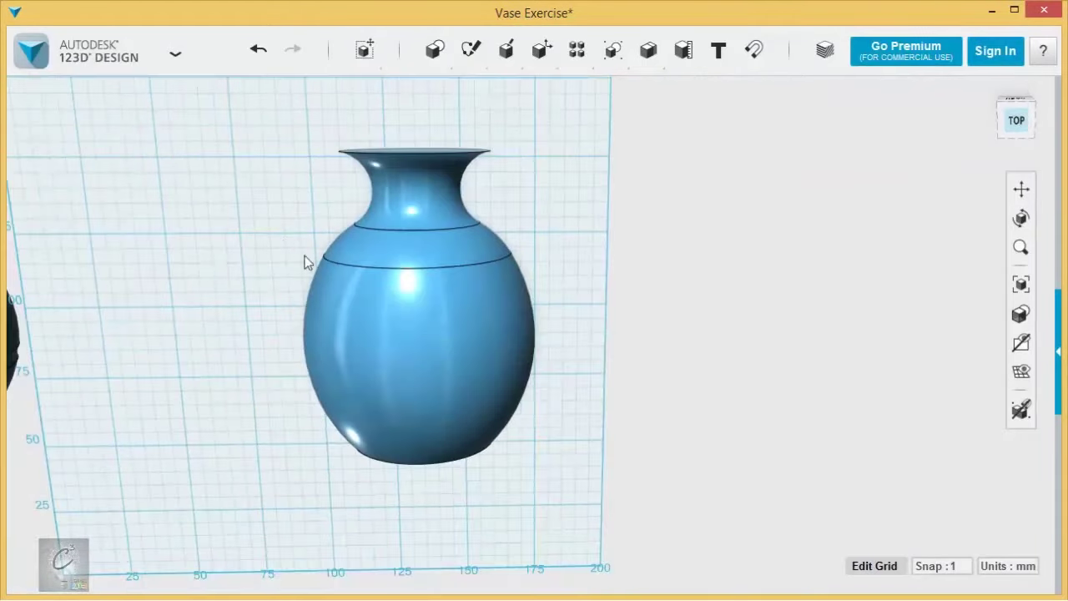
right_drag(304, 255, 823, 416)
key(ctrl+z)
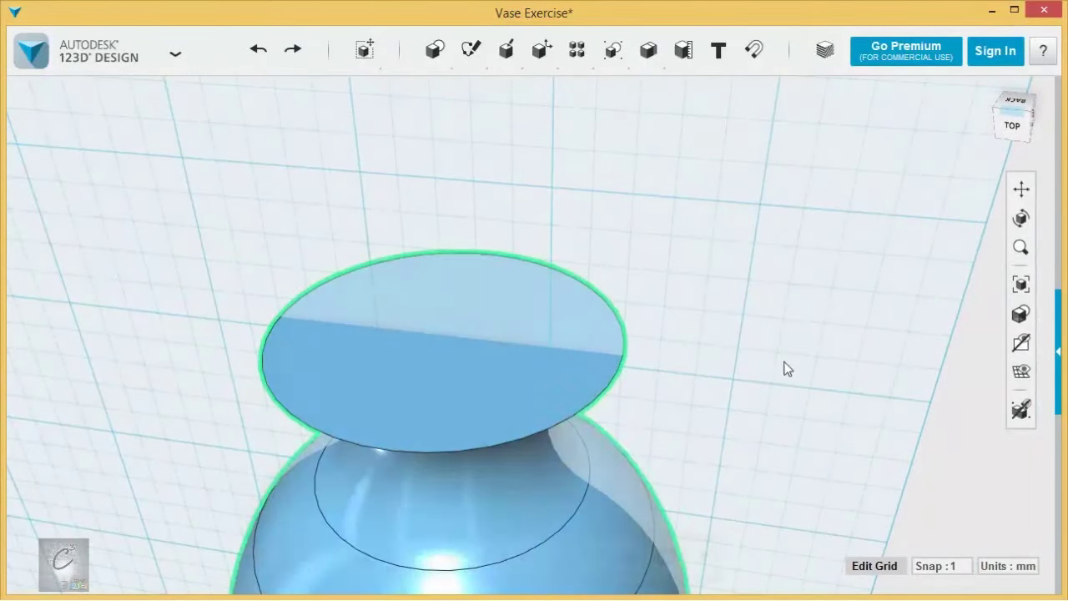
Shell the vase toward the inside with its flat top face removed, and increase the wall thickness slightly
mouse_move(494, 58)
mouse_move(541, 50)
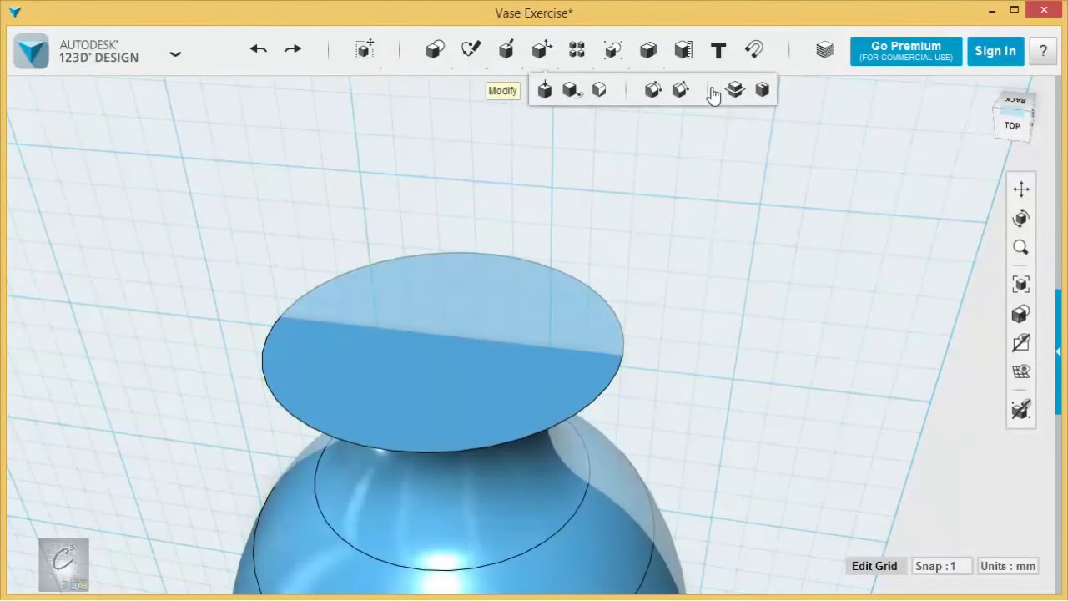
click(762, 90)
click(397, 391)
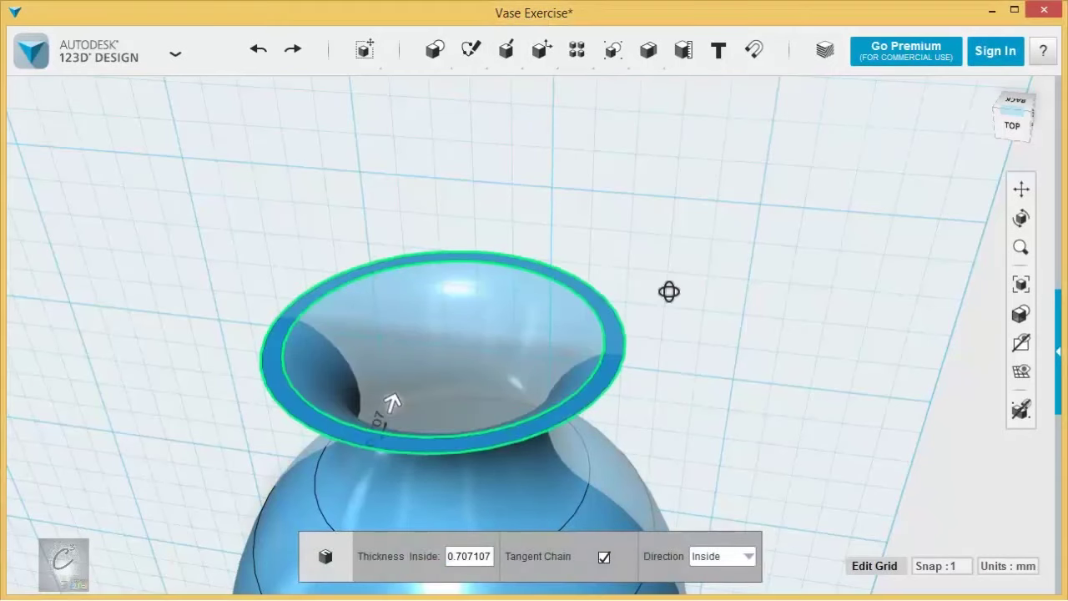
right_drag(669, 291, 422, 342)
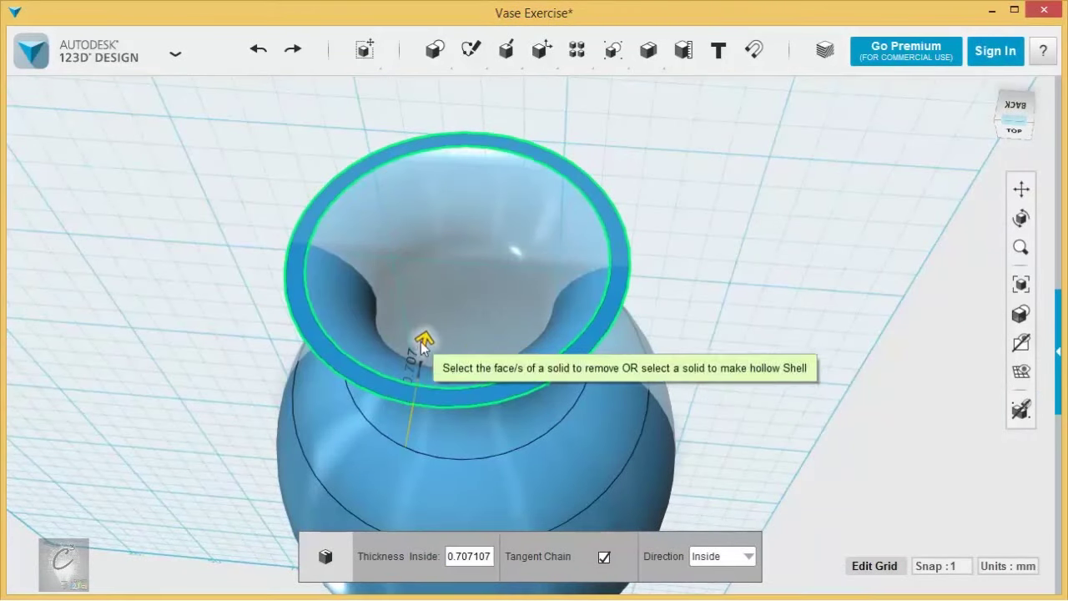
drag(422, 342, 426, 335)
click(776, 272)
Compare the new vase with the finished example, examining the example's neck cutouts and the raised beads around its body
right_drag(778, 321, 784, 259)
scroll(762, 251, down, 3)
middle_drag(763, 251, 839, 305)
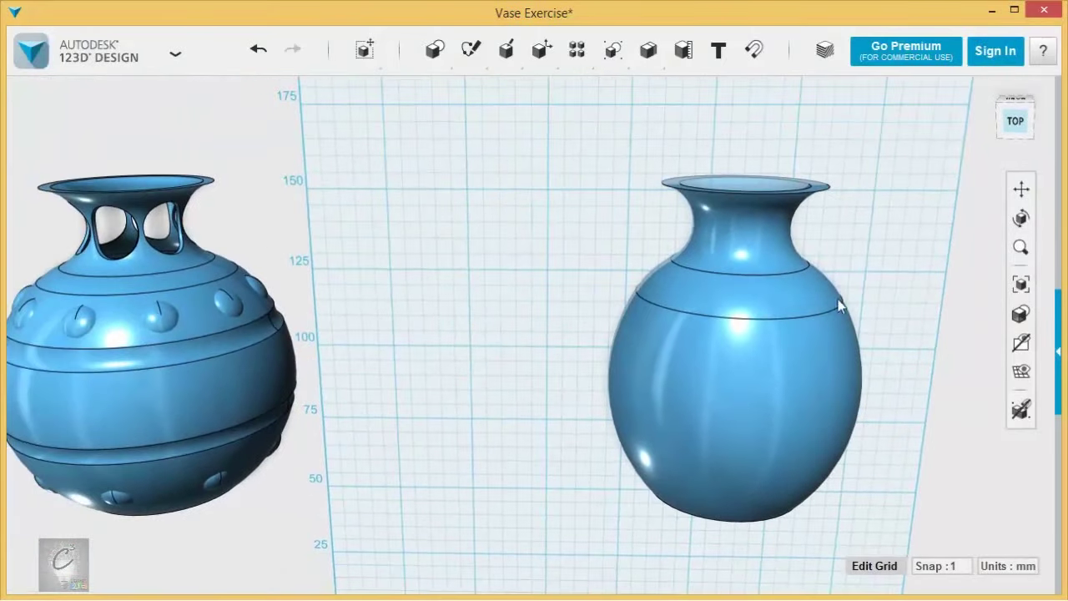
middle_drag(350, 297, 588, 282)
scroll(431, 233, up, 5)
scroll(632, 167, up, 3)
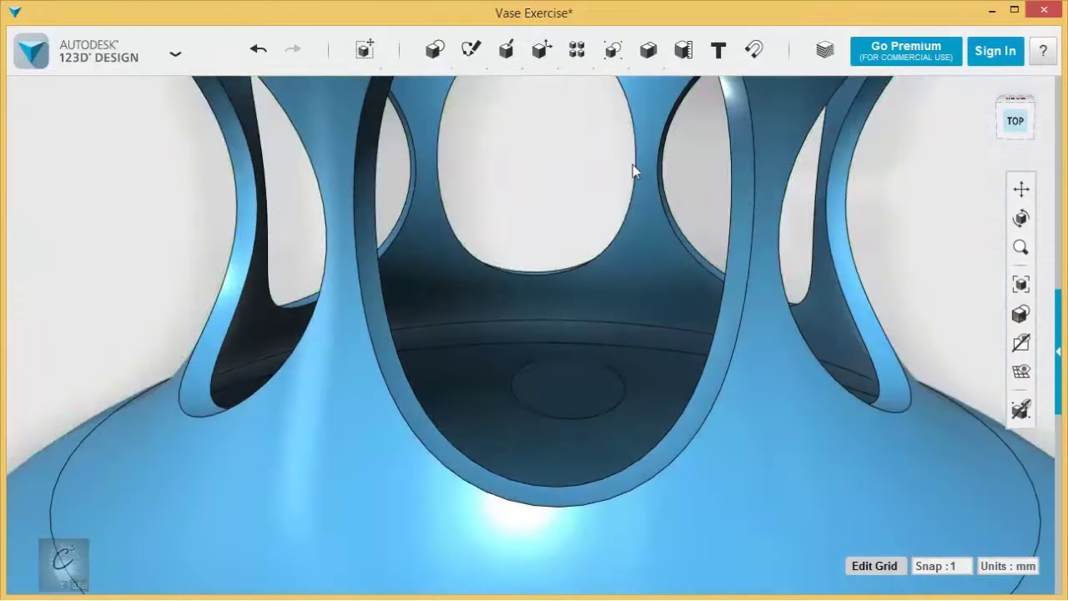
scroll(670, 296, down, 5)
scroll(652, 266, up, 3)
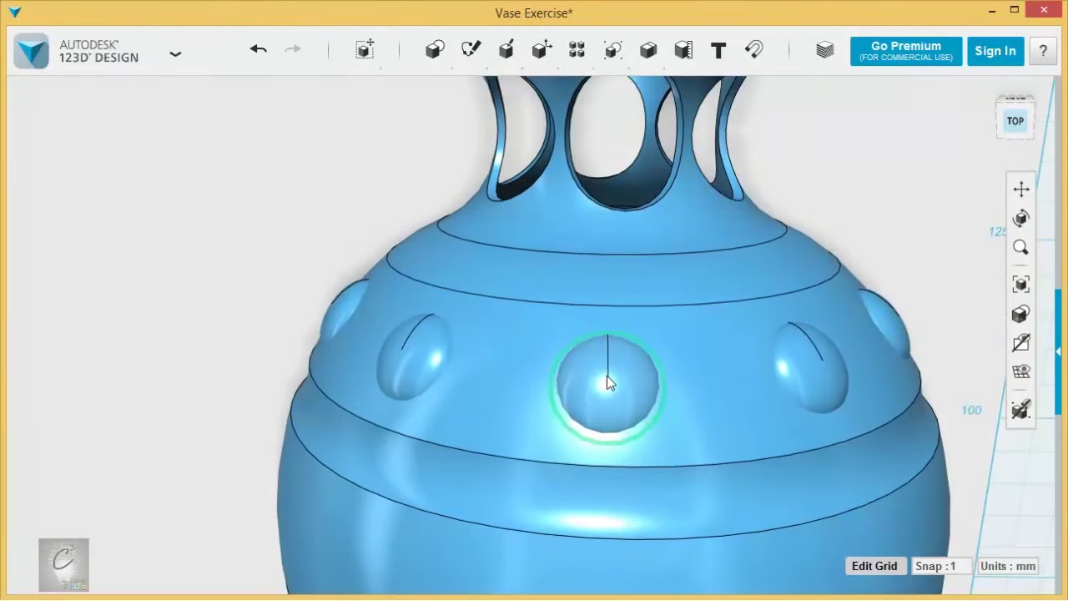
middle_drag(814, 225, 241, 117)
scroll(584, 296, down, 2)
mouse_move(584, 297)
right_down()
mouse_move(582, 213)
mouse_move(567, 341)
mouse_move(520, 288)
mouse_move(532, 288)
right_up()
Place a hemisphere 20 mm wide and 10 mm high on the open grid between the two vases
mouse_move(469, 50)
mouse_move(435, 52)
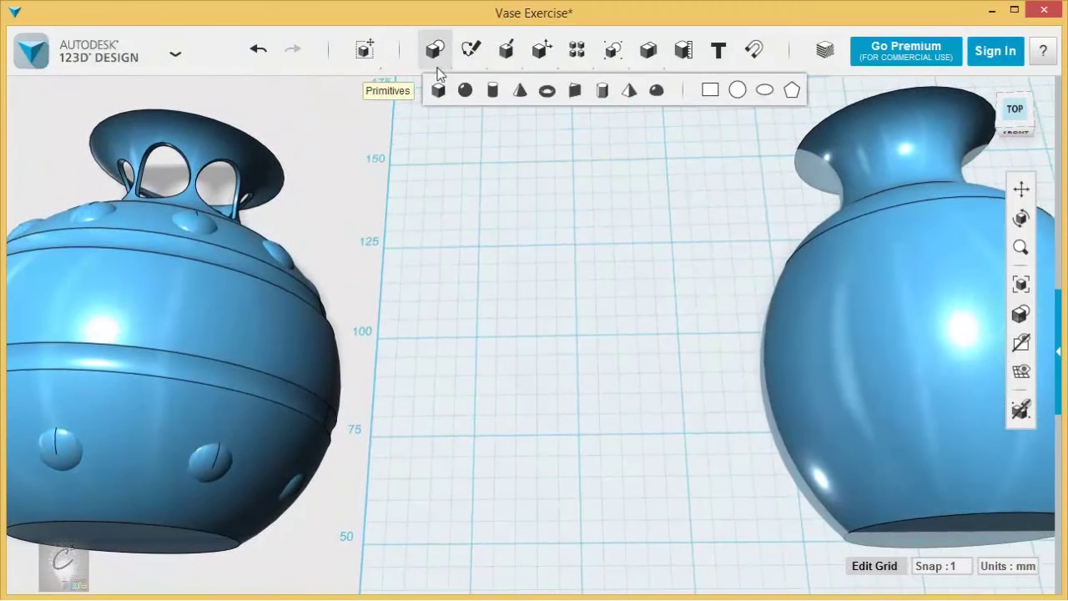
click(656, 91)
click(590, 341)
right_drag(590, 341, 502, 320)
click(502, 320)
Reshape the hemisphere into a flattened bead 9 mm high using Smart Scale
click(473, 548)
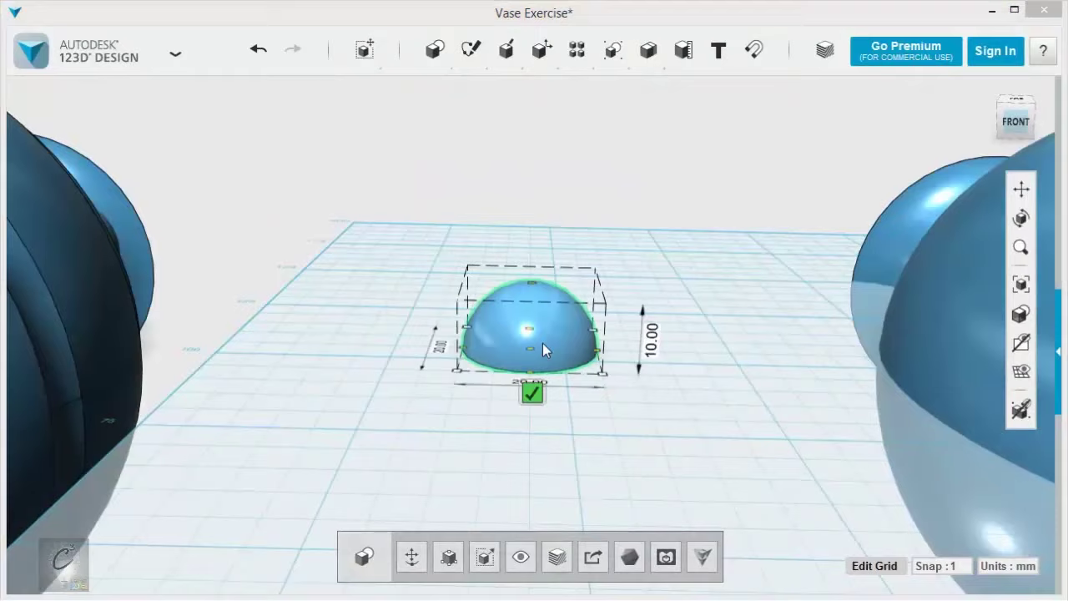
scroll(538, 330, up, 5)
right_drag(513, 247, 513, 262)
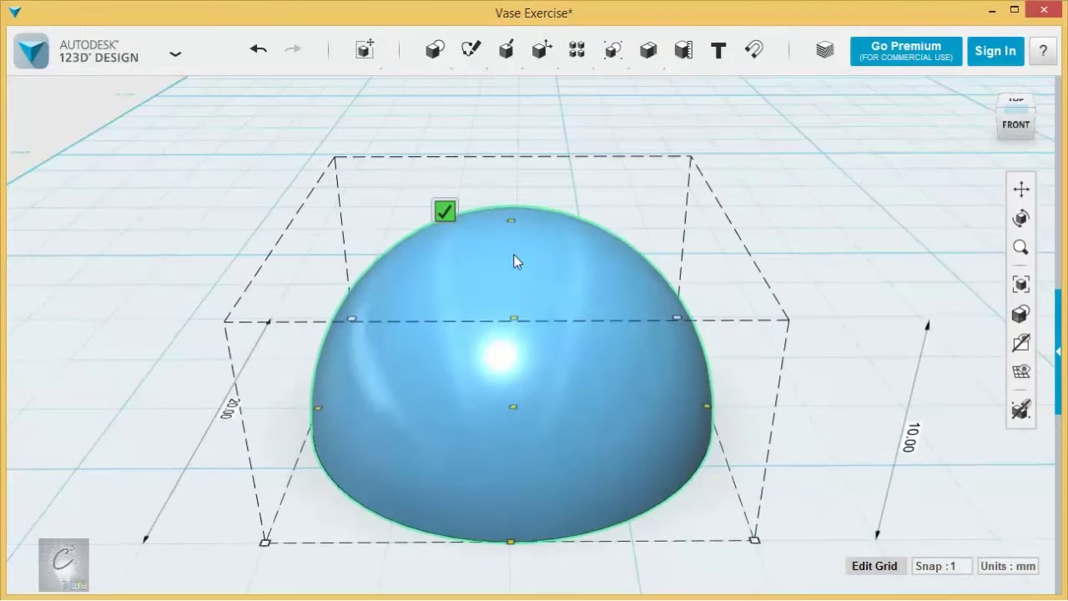
drag(512, 221, 523, 359)
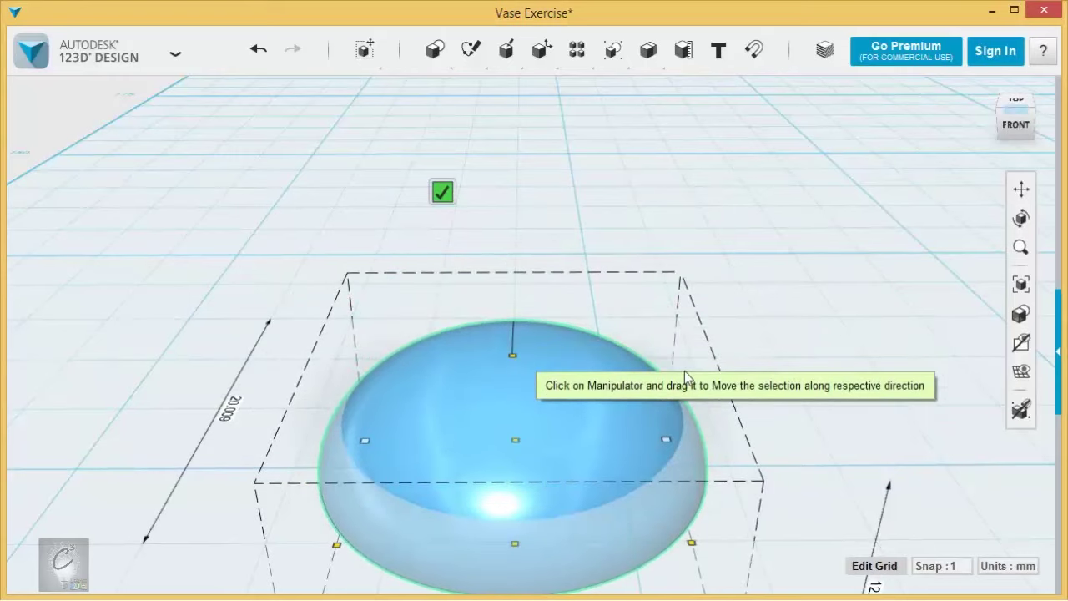
right_drag(684, 370, 716, 382)
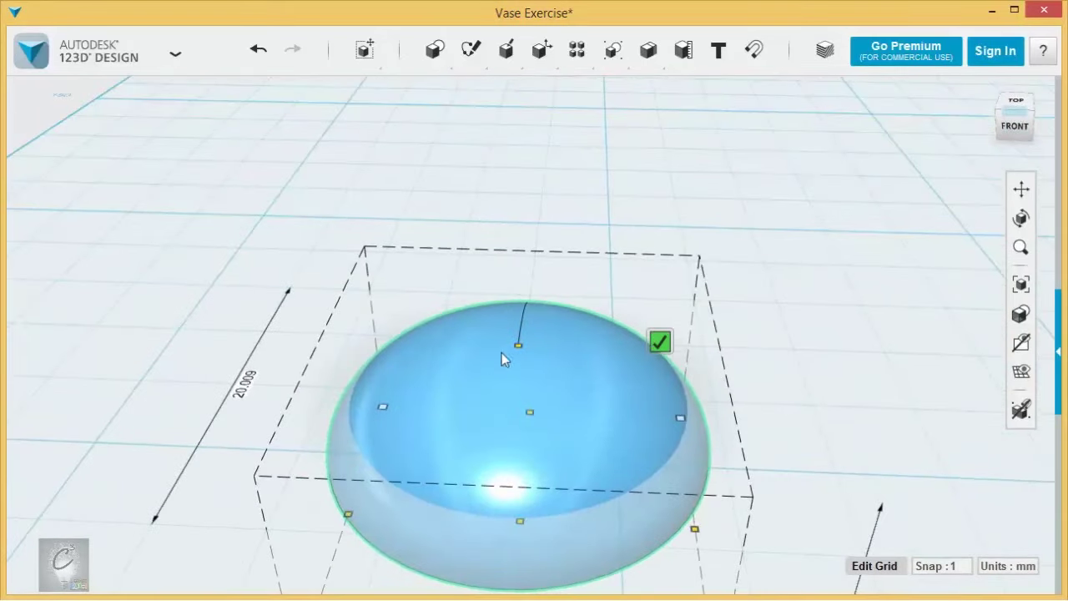
drag(518, 345, 521, 397)
scroll(756, 360, down, 3)
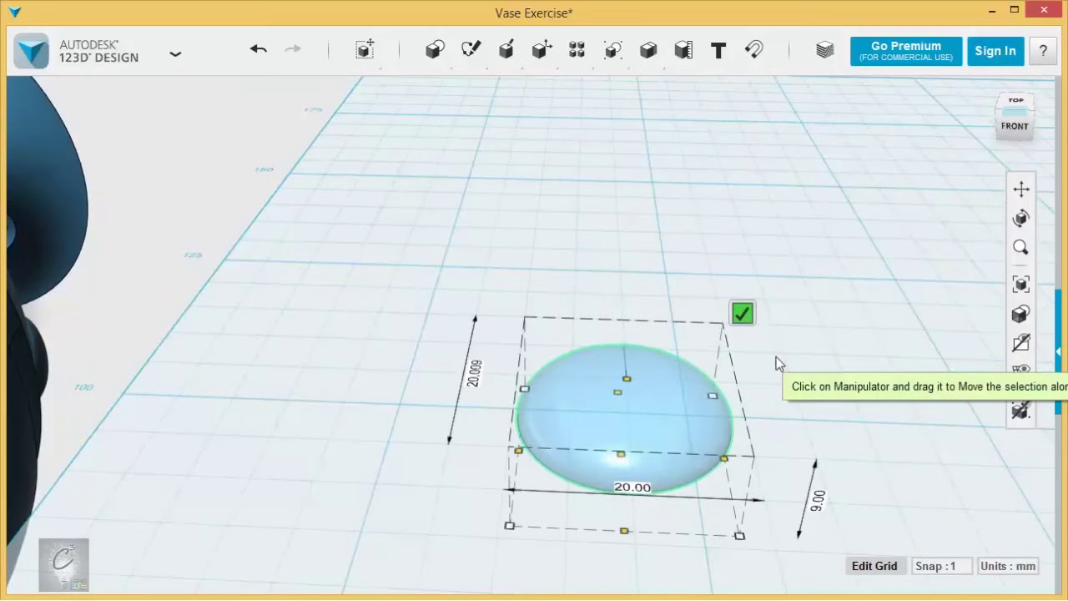
click(750, 320)
Scale the flattened bead down uniformly
right_drag(806, 364, 810, 410)
click(639, 462)
scroll(813, 347, down, 3)
click(493, 561)
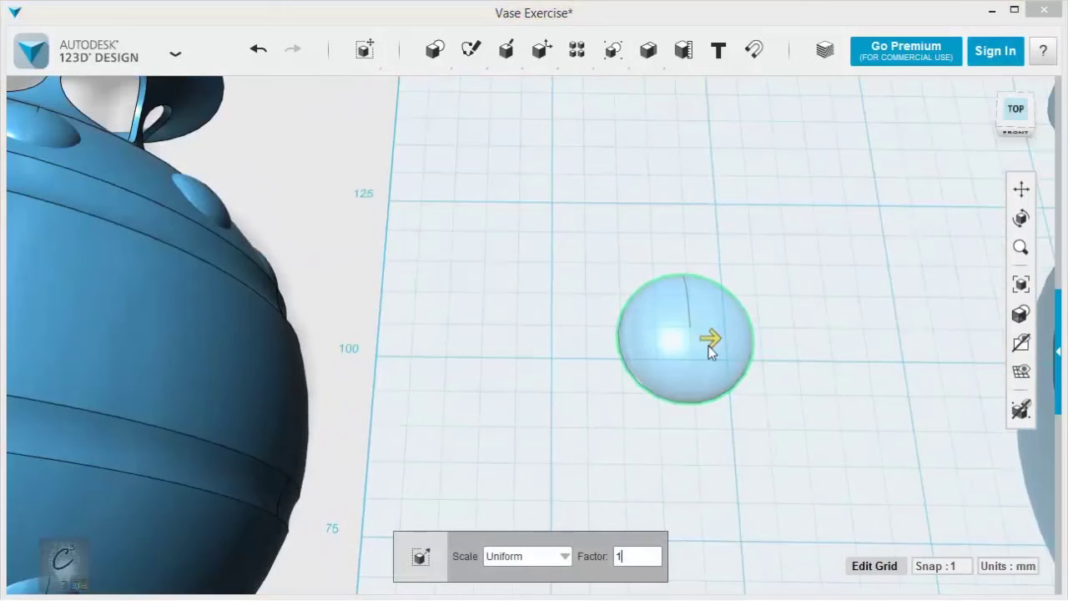
drag(710, 341, 691, 341)
Move the bead straight up so it floats well above the grid
middle_drag(765, 343, 560, 340)
right_drag(560, 341, 430, 432)
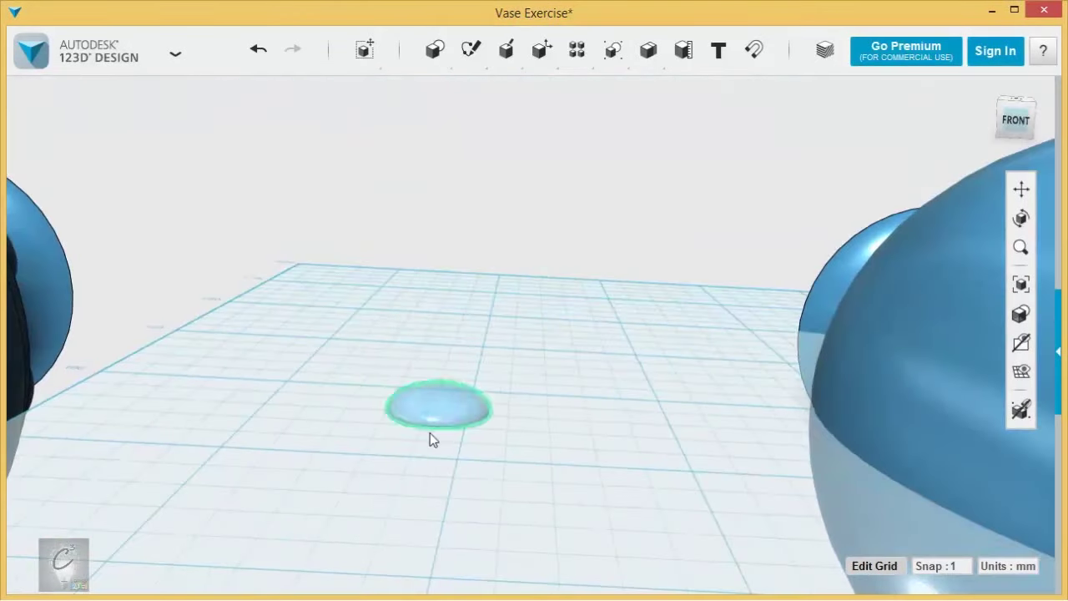
click(434, 426)
click(410, 553)
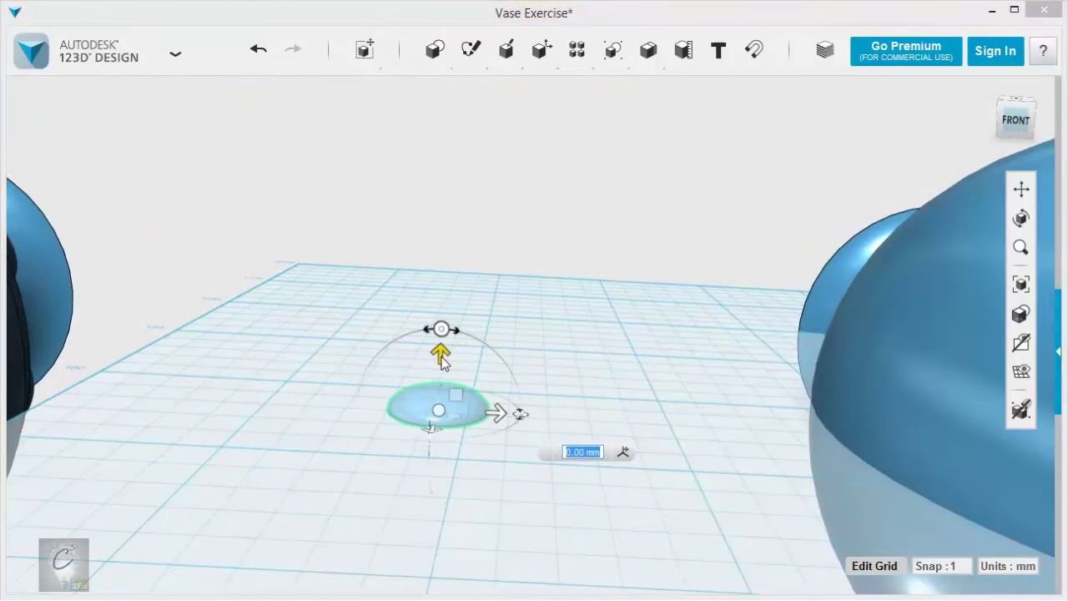
drag(437, 355, 487, 128)
click(668, 187)
Shift the floating bead toward the back of the grid, beside the vase's upper part
right_drag(676, 190, 700, 234)
scroll(700, 233, down, 3)
middle_drag(700, 234, 322, 312)
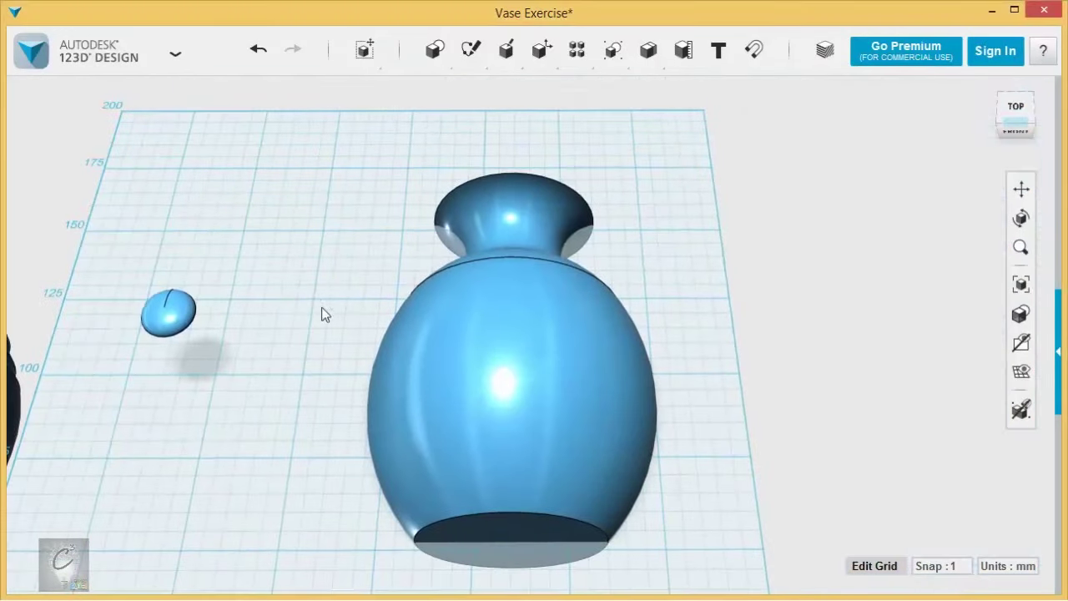
mouse_move(307, 294)
right_down()
mouse_move(302, 268)
mouse_move(302, 312)
right_up()
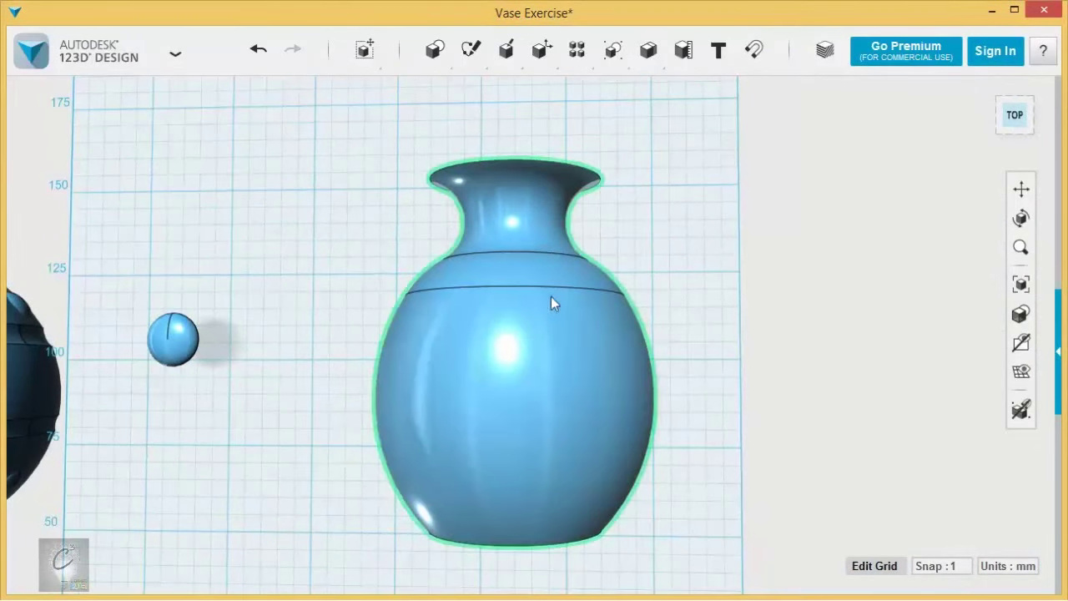
middle_drag(281, 285, 701, 322)
drag(597, 379, 686, 265)
middle_drag(759, 300, 398, 317)
scroll(645, 304, down, 1)
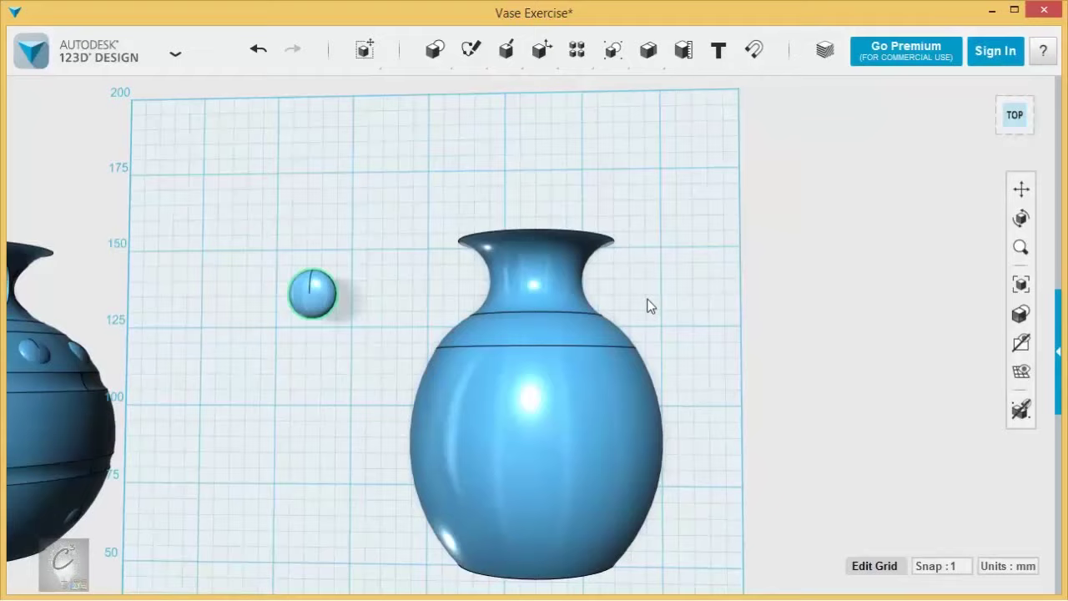
Insert a sphere with a radius of 6 mm on the grid on the far side of the vase's neck from the bead
scroll(646, 304, up, 5)
mouse_move(435, 51)
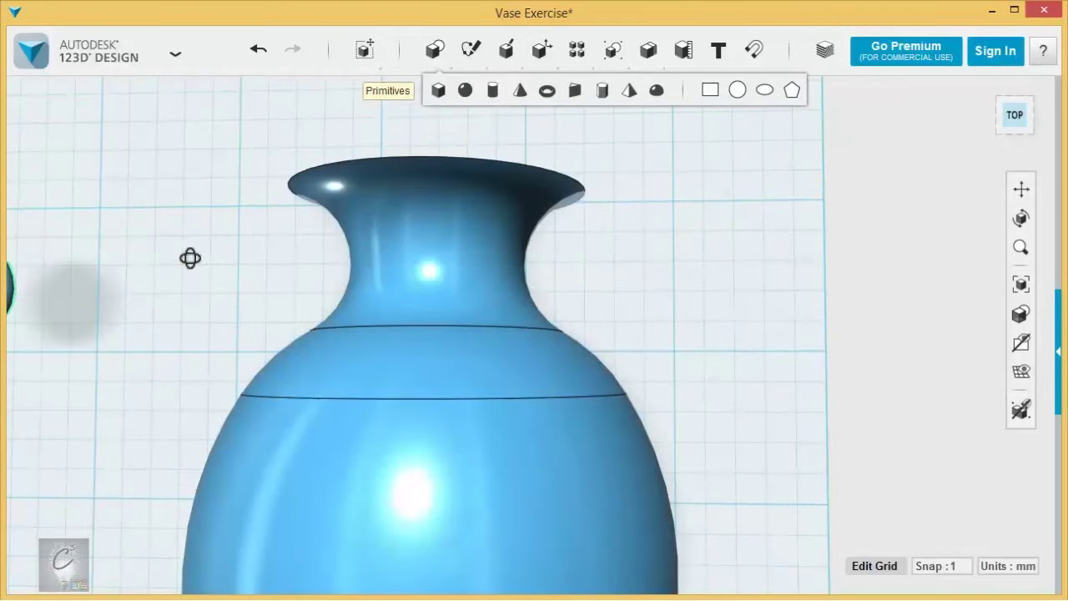
right_drag(190, 258, 202, 264)
middle_drag(260, 287, 1012, 325)
middle_drag(73, 336, 353, 346)
mouse_move(359, 299)
middle_down()
mouse_move(246, 280)
mouse_move(8, 272)
middle_up()
middle_drag(631, 288, 6, 276)
mouse_move(435, 51)
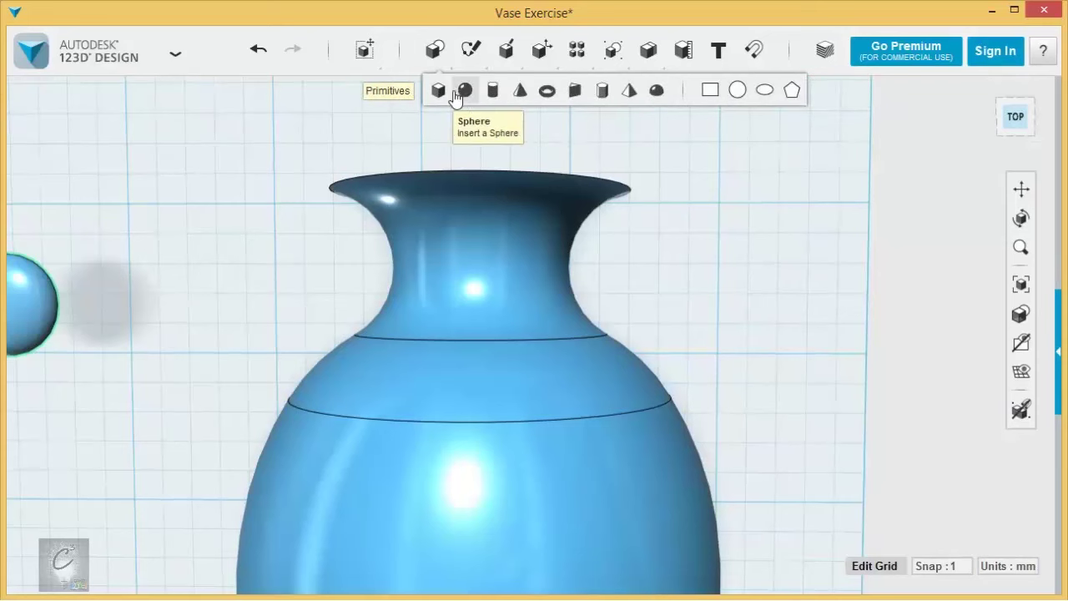
click(464, 90)
text(6)
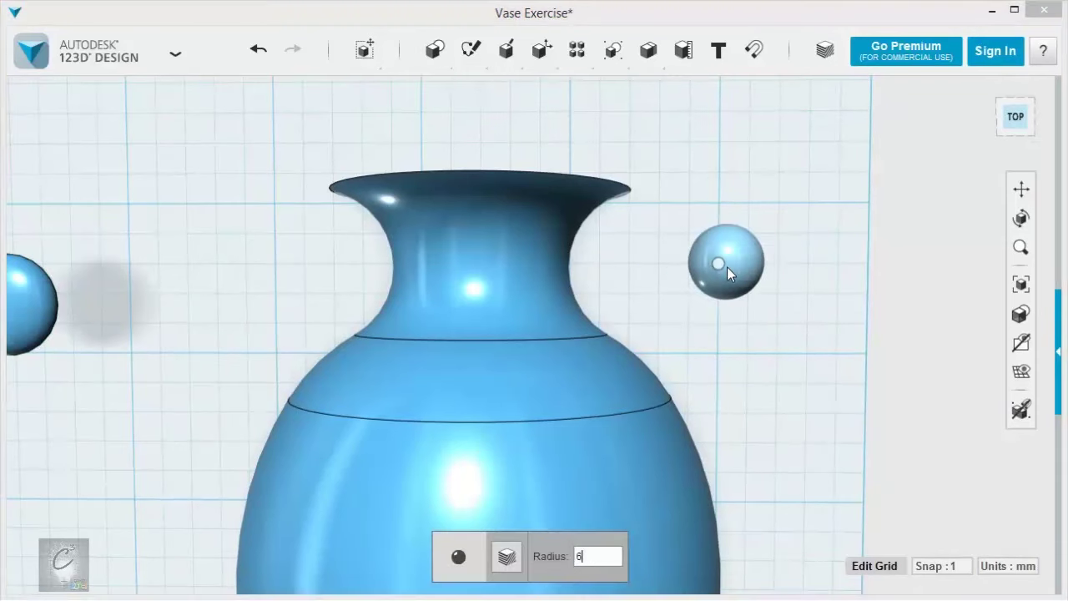
click(726, 267)
Move the sphere against the side of the vase's neck so it overlaps the narrowest part
scroll(741, 351, up, 2)
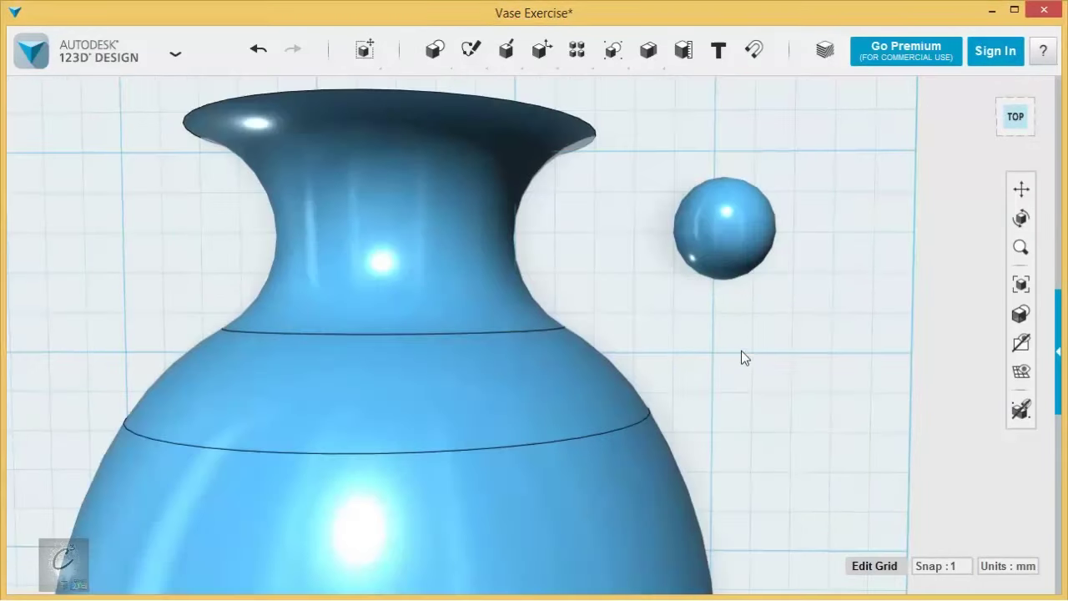
drag(719, 219, 509, 236)
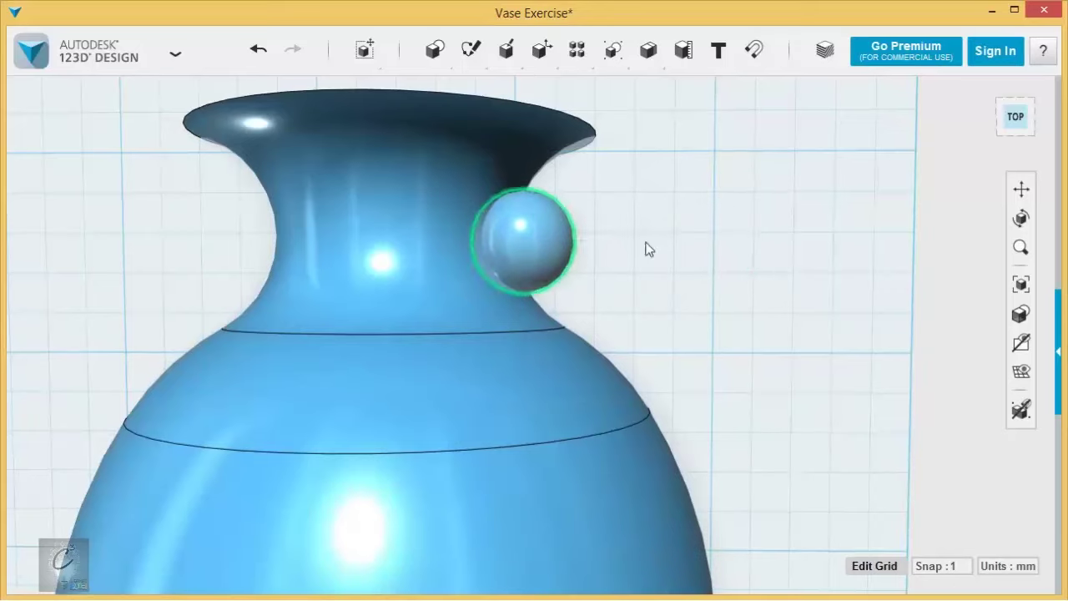
right_drag(790, 227, 764, 250)
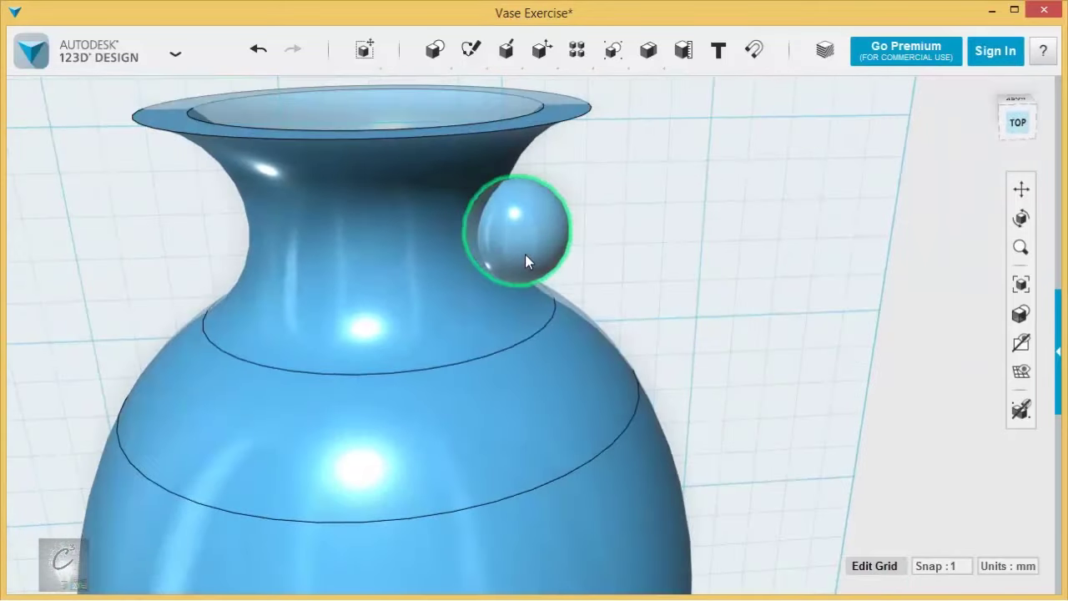
right_drag(556, 224, 663, 250)
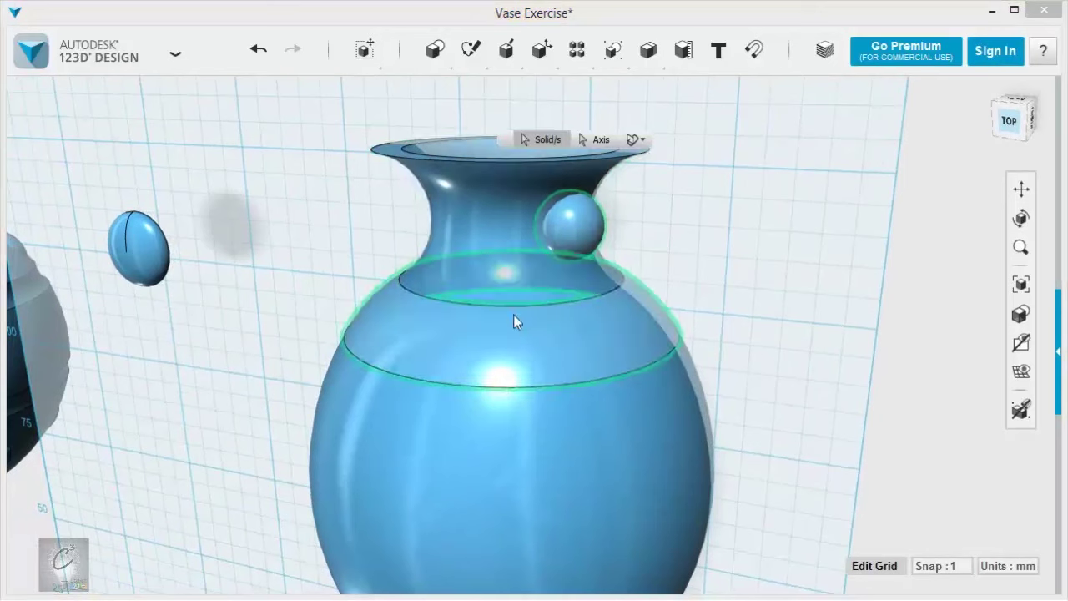
Make a circular pattern of the sphere around the vase's neck axis with a count of 6
click(572, 230)
click(596, 139)
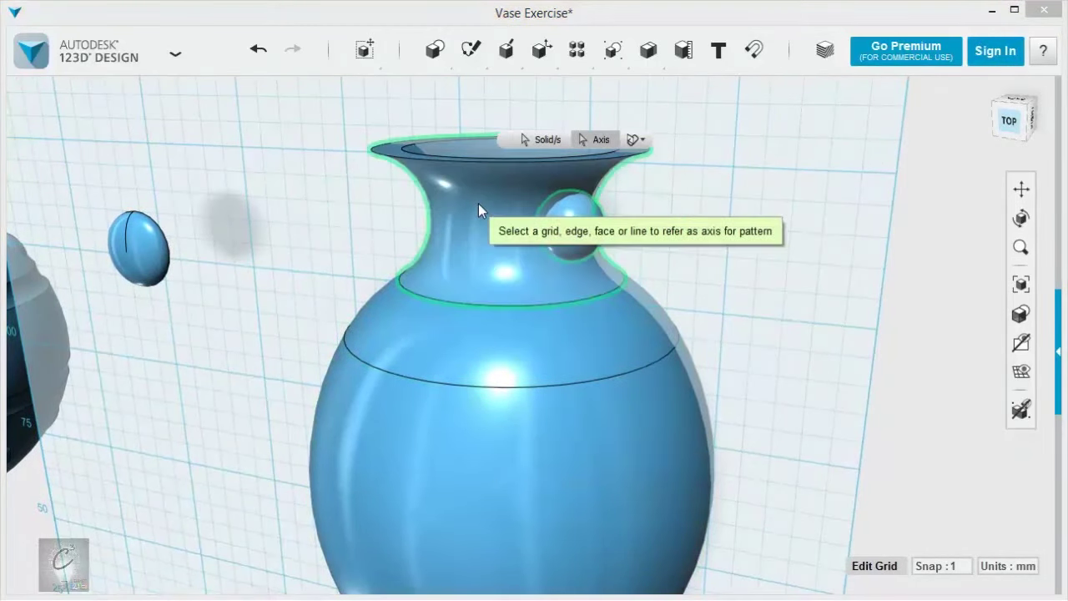
right_drag(489, 221, 506, 286)
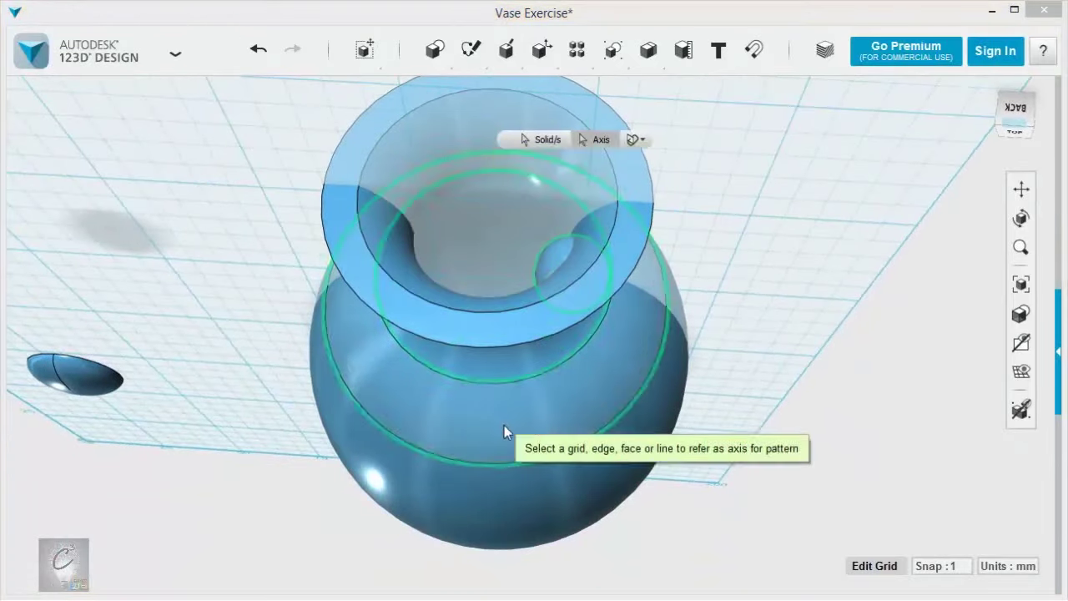
right_drag(504, 424, 525, 201)
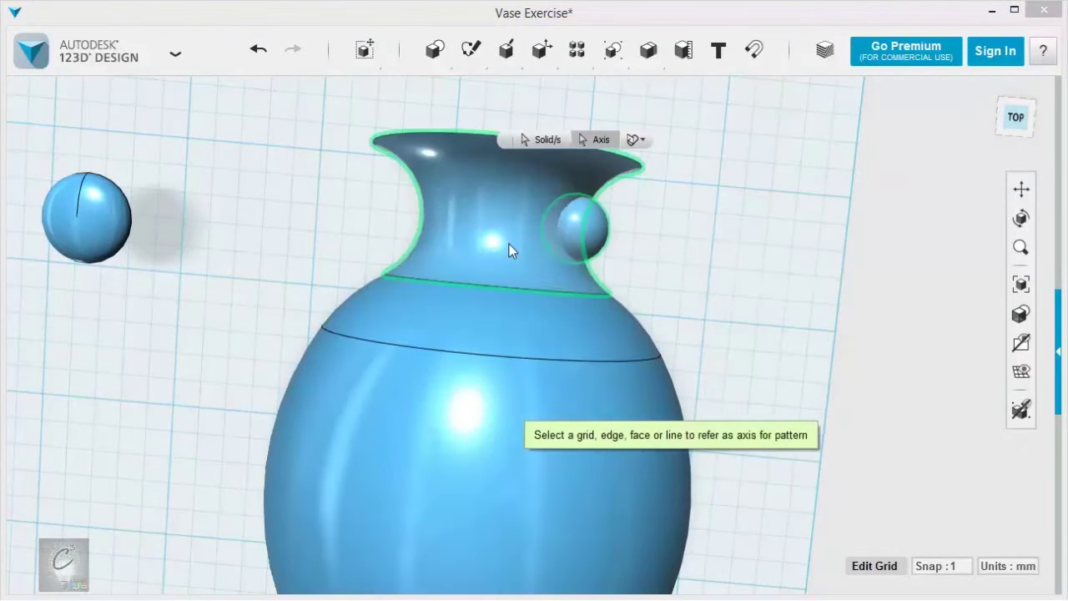
click(507, 243)
right_drag(494, 243, 618, 267)
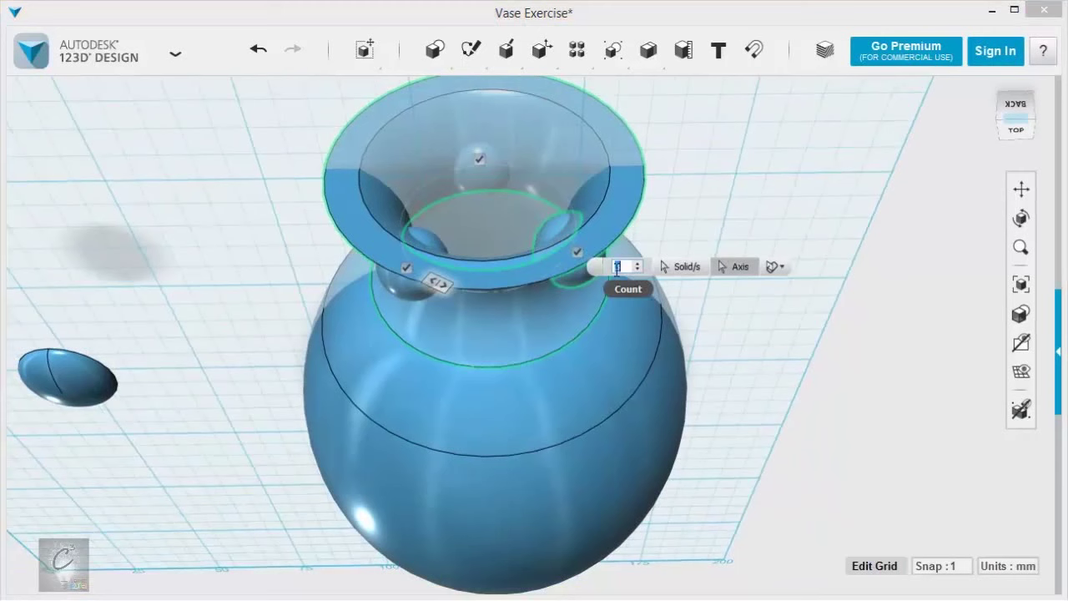
click(638, 264)
click(638, 264)
click(638, 264)
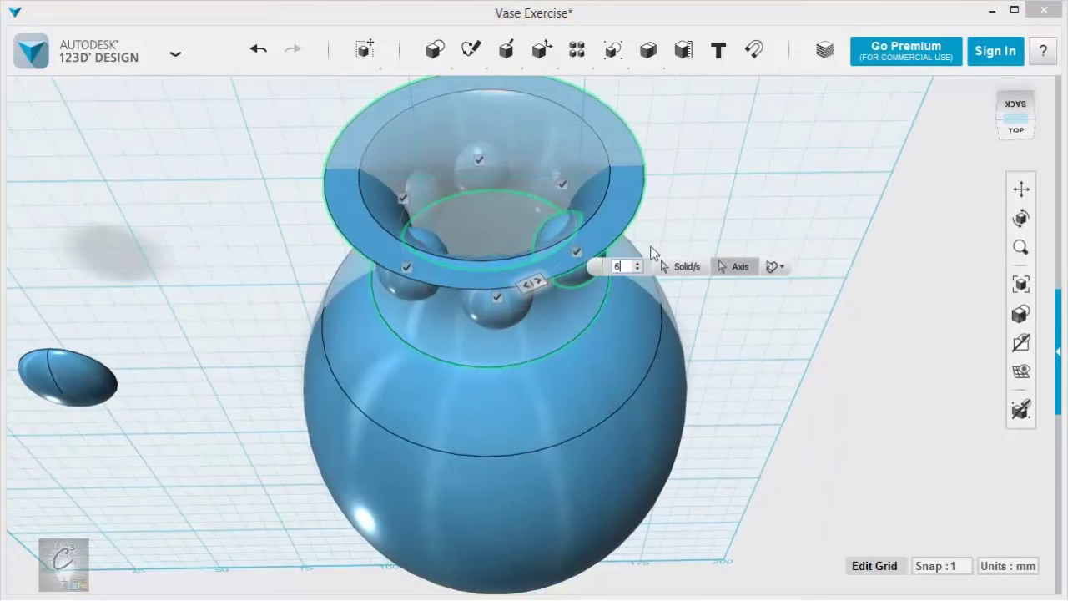
click(718, 210)
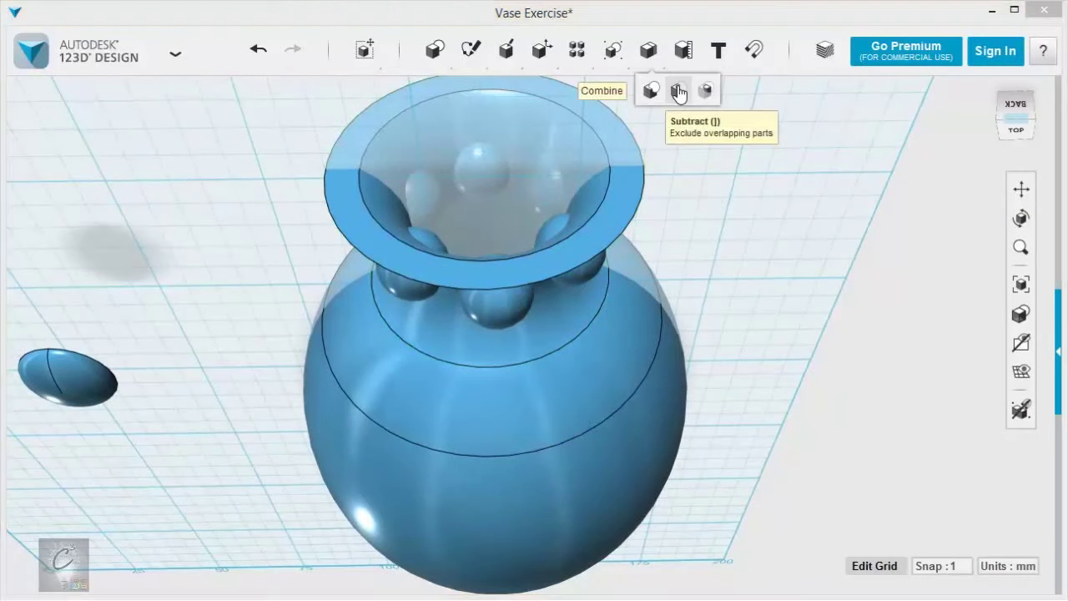
Subtract the patterned spheres from the vase to cut openings around its neck
click(677, 90)
click(540, 392)
right_drag(566, 388, 743, 234)
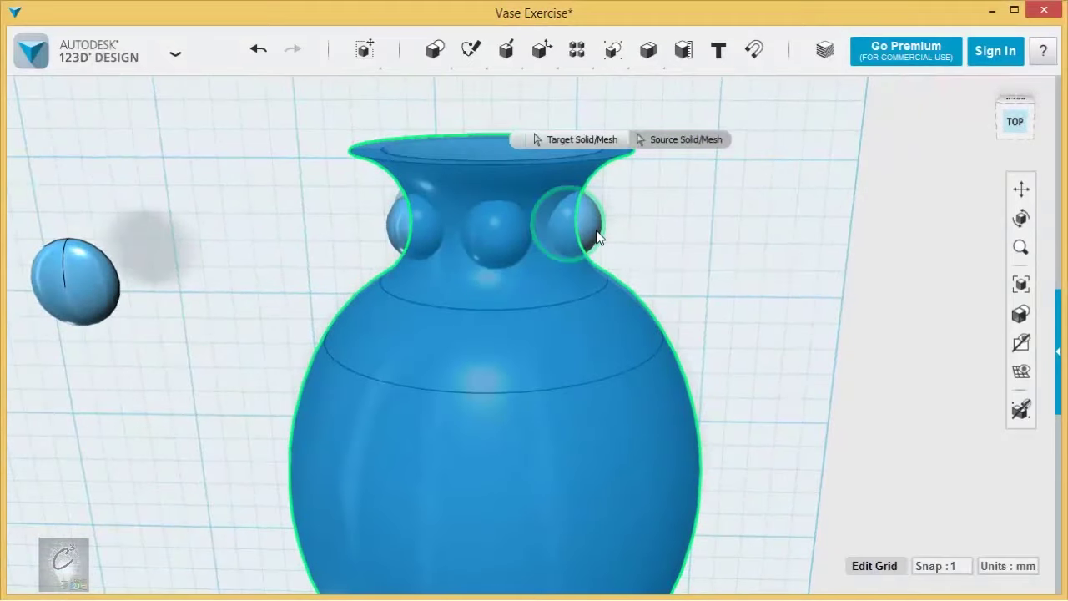
right_drag(454, 235, 688, 239)
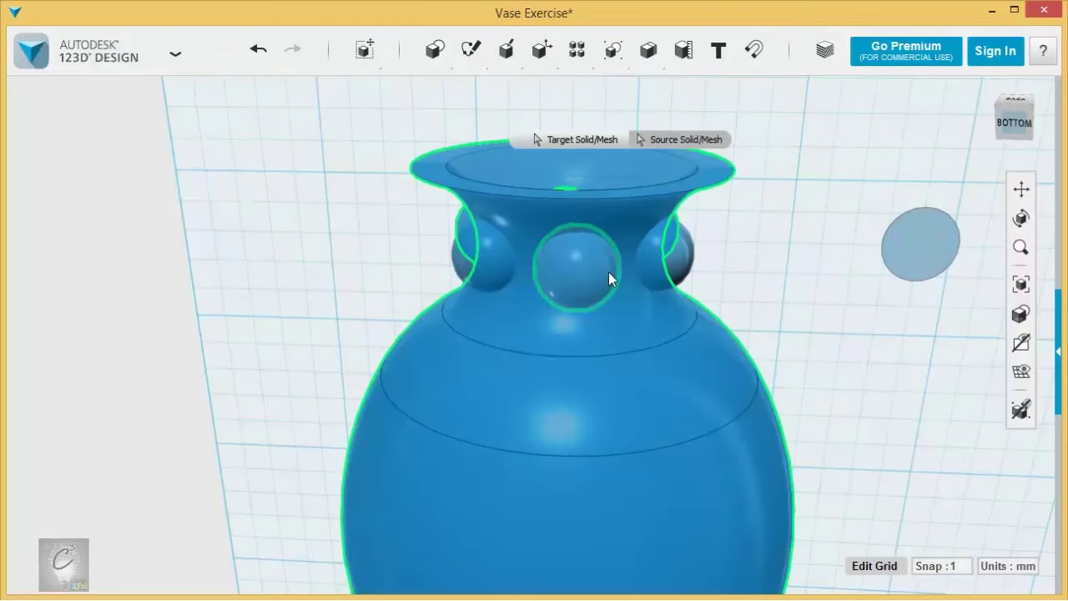
click(608, 272)
click(485, 264)
click(674, 256)
click(802, 265)
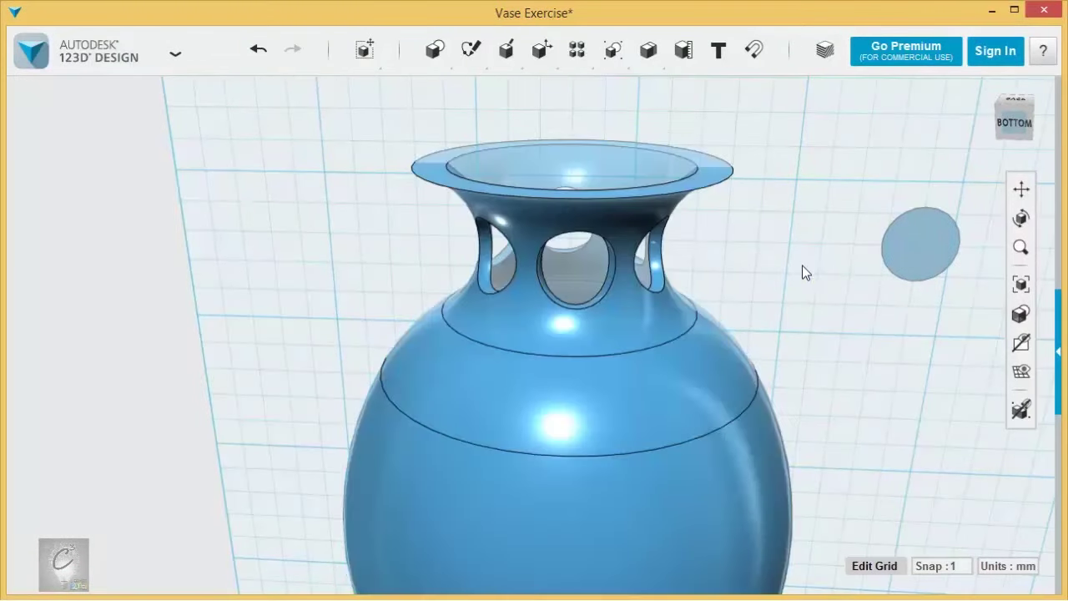
right_drag(765, 281, 665, 263)
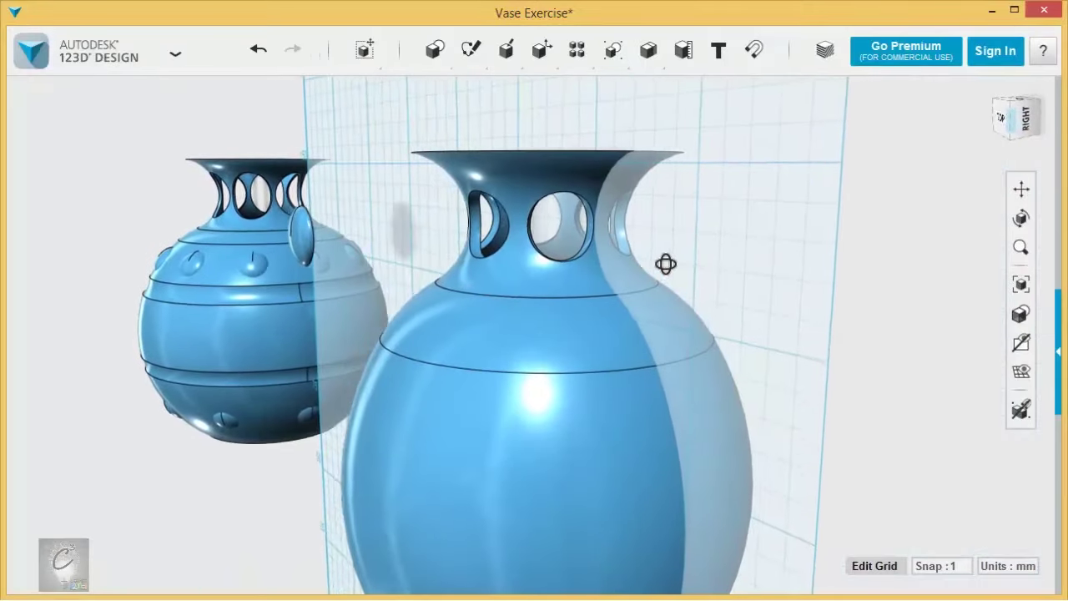
Examine the grooves and beads around the body of the finished example vase, and compare them with the new vase
right_drag(469, 262, 175, 257)
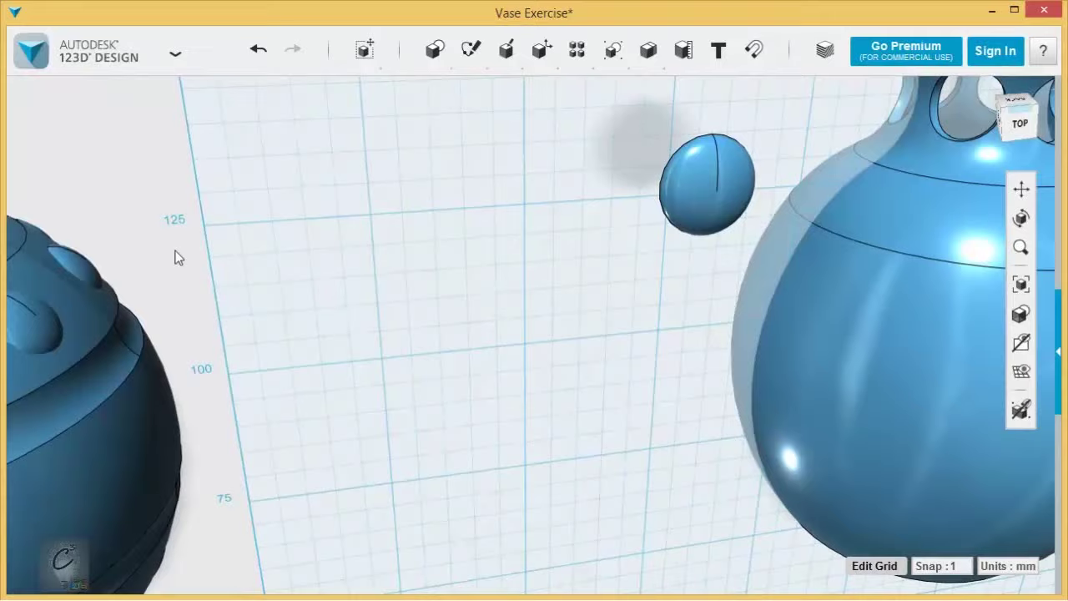
middle_drag(175, 257, 451, 207)
scroll(451, 208, up, 4)
scroll(774, 347, down, 8)
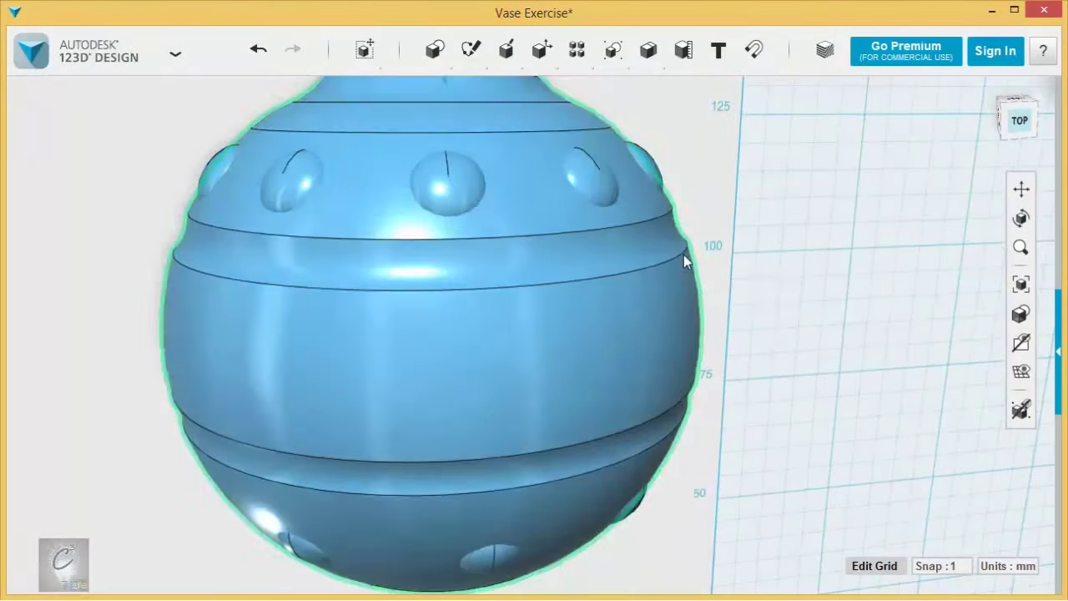
middle_drag(1048, 295, 438, 306)
middle_drag(940, 312, 591, 370)
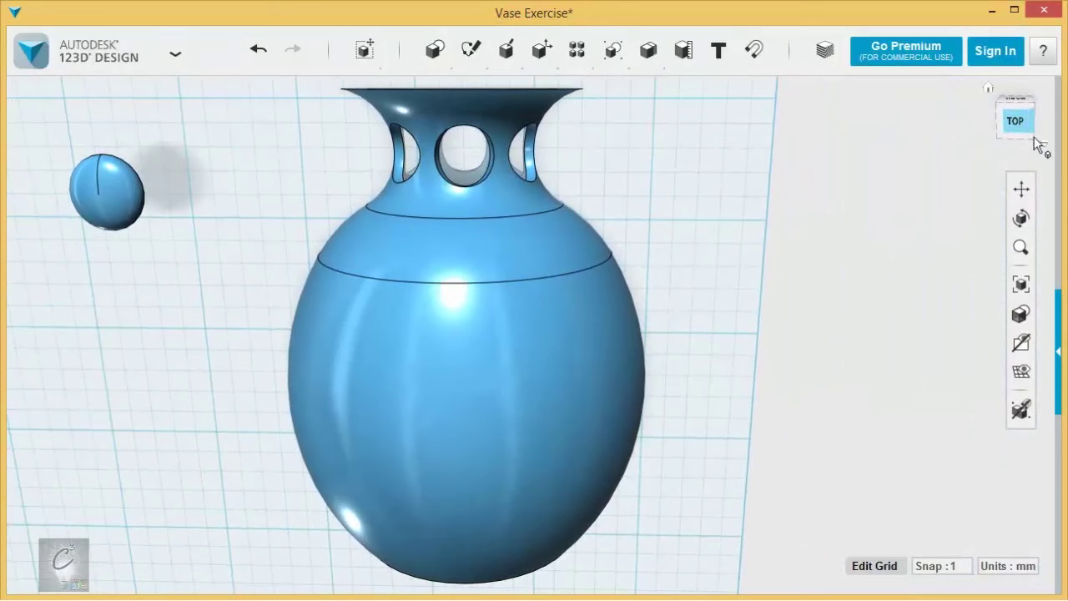
Set a straight top view of the new vase's side wall and display the models as outlines only
click(980, 169)
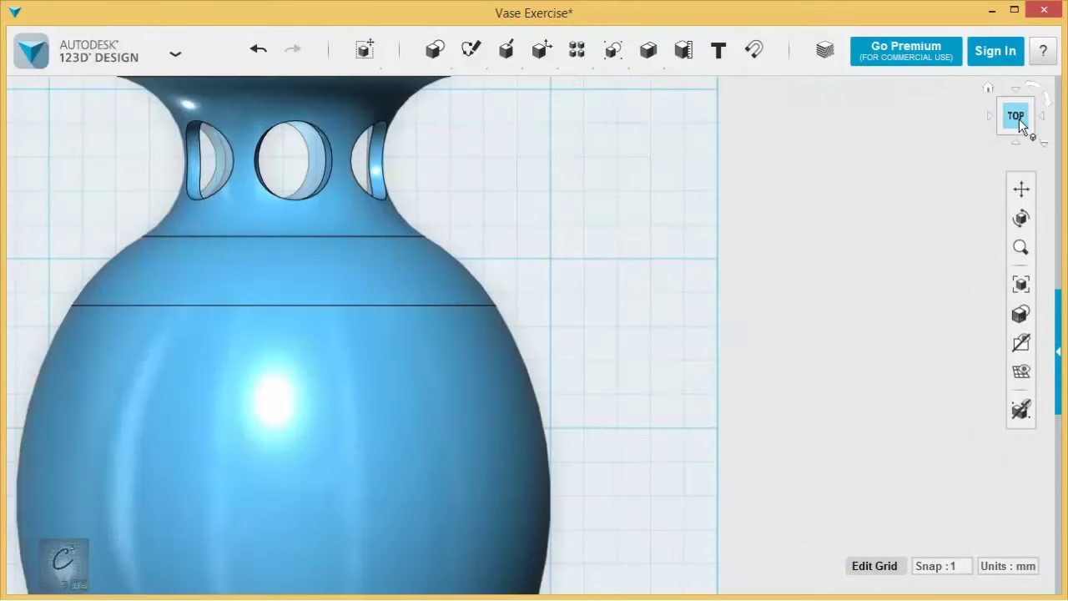
click(1019, 121)
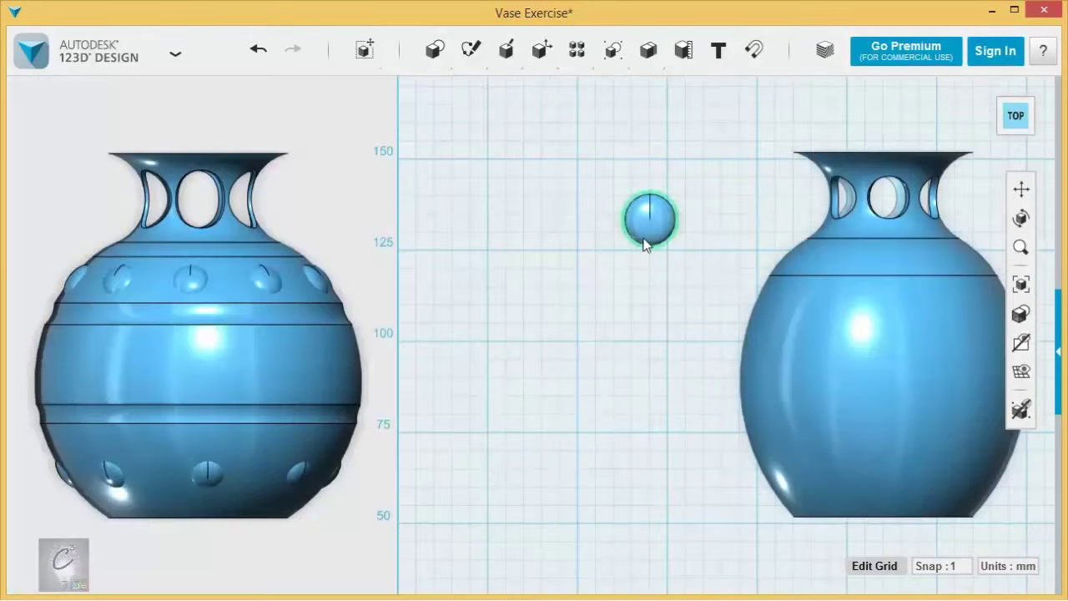
middle_drag(1001, 250, 577, 239)
scroll(577, 238, up, 3)
scroll(596, 262, up, 2)
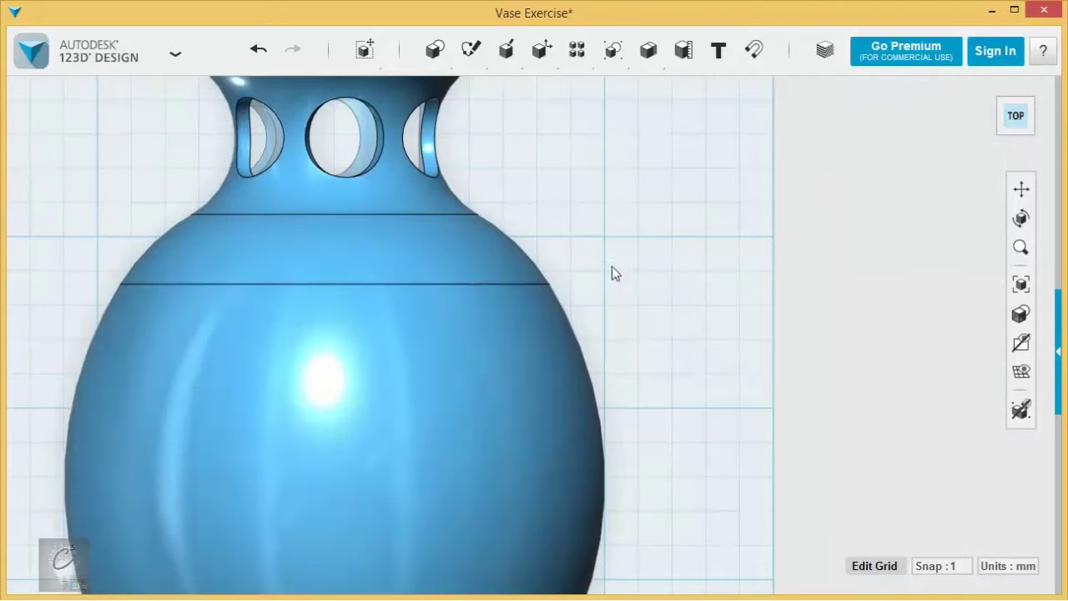
middle_drag(610, 272, 588, 280)
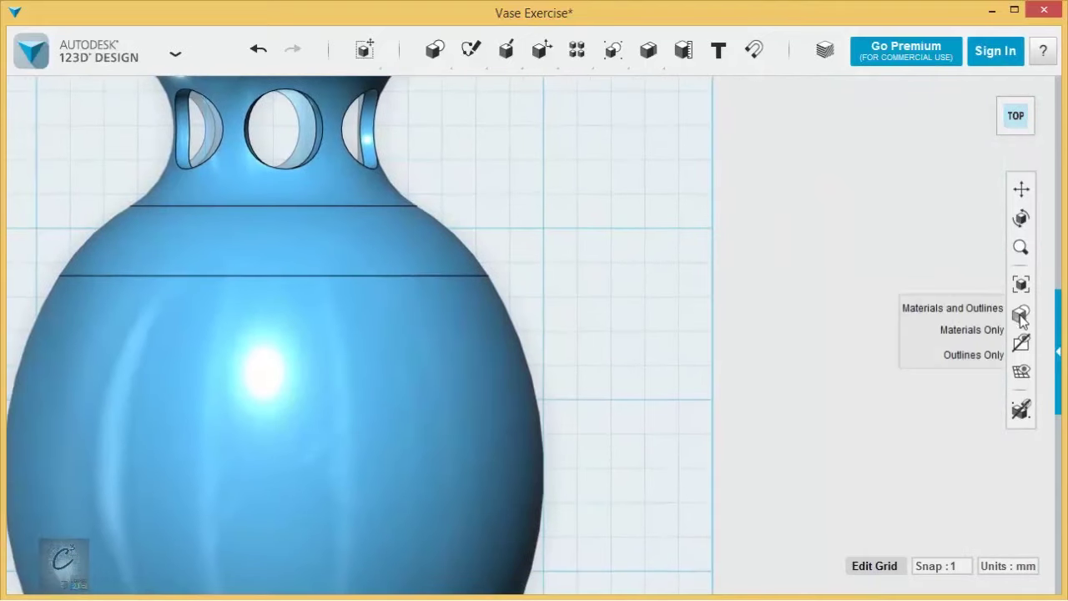
click(943, 357)
scroll(534, 306, up, 3)
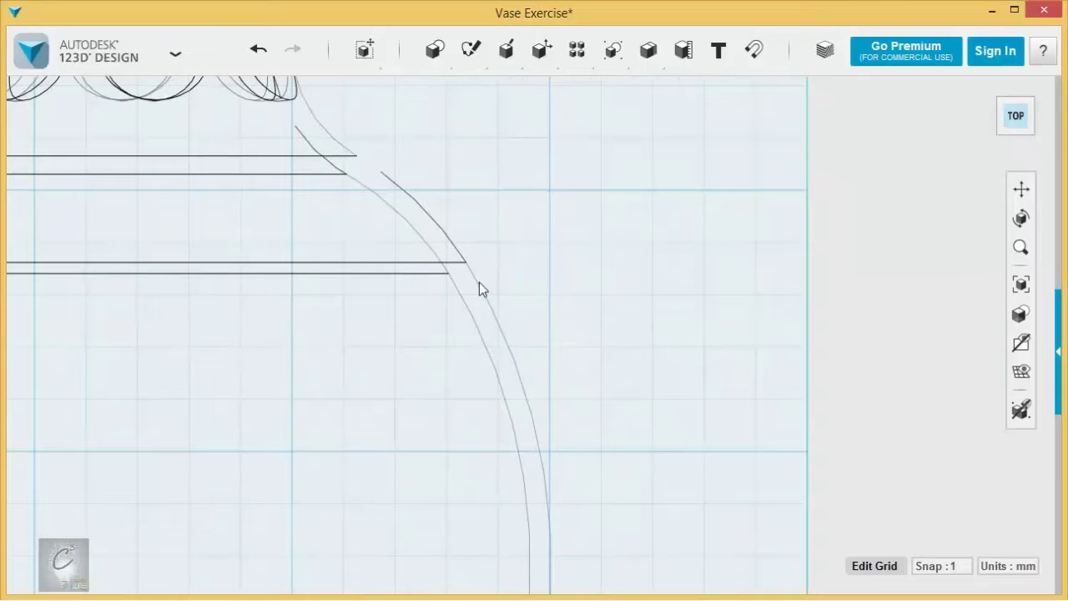
mouse_move(654, 291)
middle_down()
mouse_move(577, 284)
mouse_move(639, 301)
mouse_move(542, 244)
middle_up()
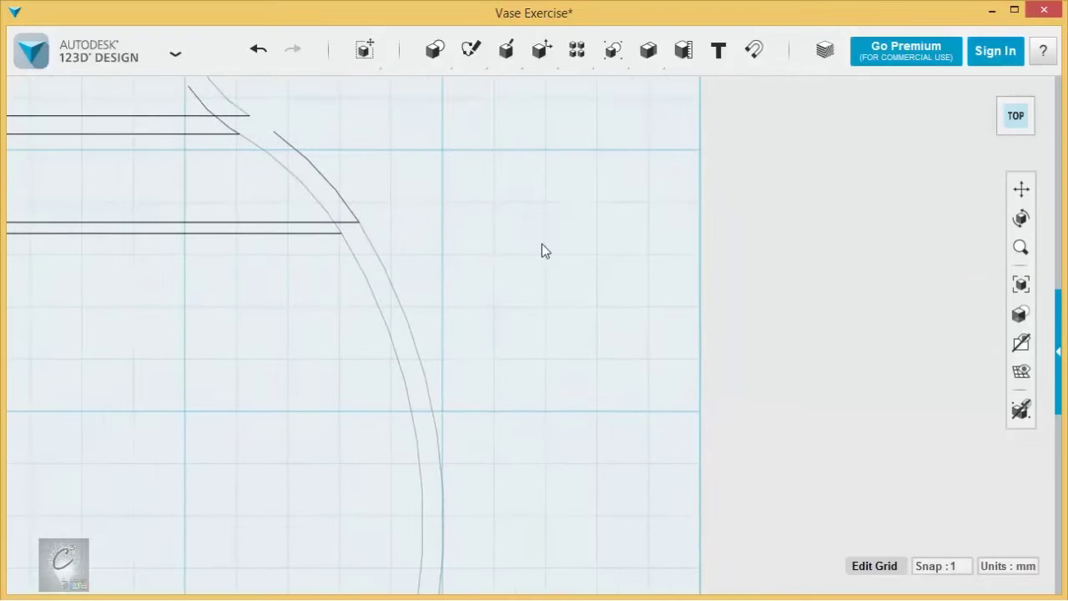
Sketch an open four-point spline about 24 mm from end to end, crossing the vase's side wall and curving outward at its lower end
mouse_move(470, 49)
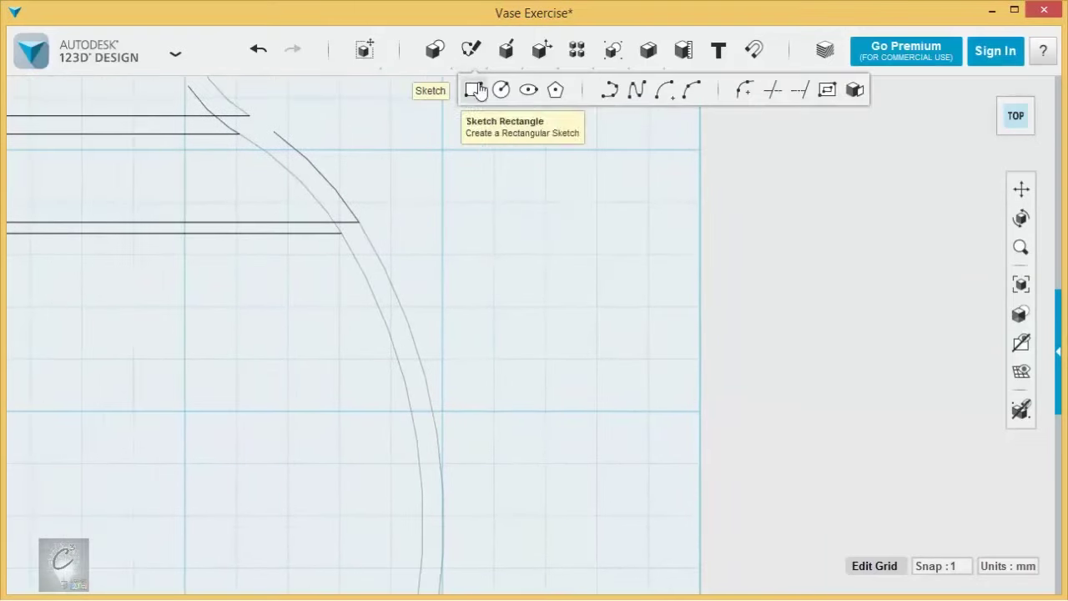
click(650, 96)
mouse_move(456, 325)
middle_down()
mouse_move(446, 272)
mouse_move(457, 219)
middle_up()
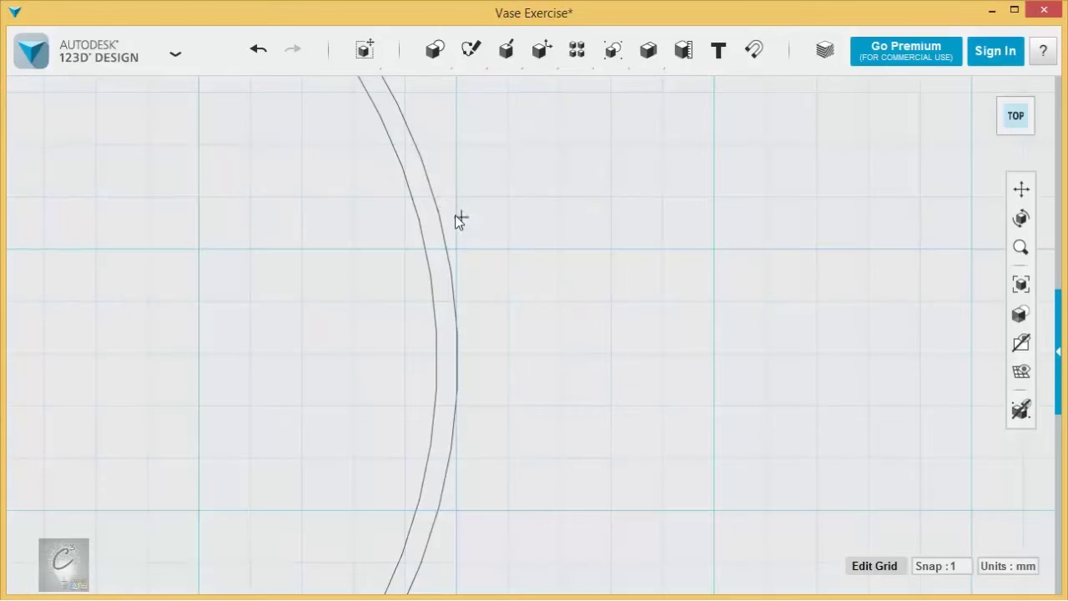
click(434, 258)
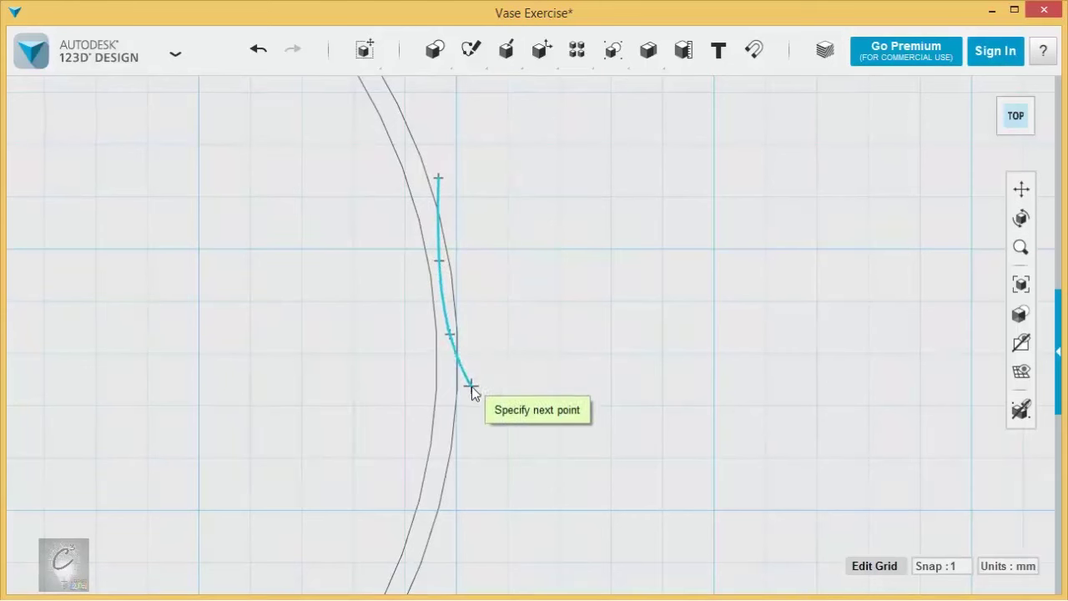
click(504, 414)
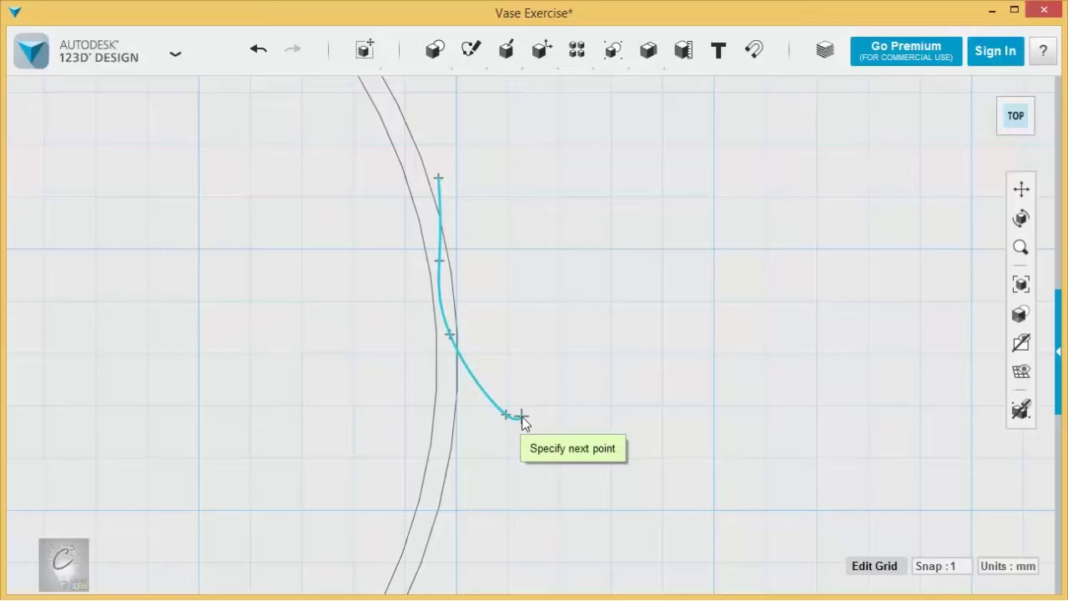
scroll(518, 414, up, 2)
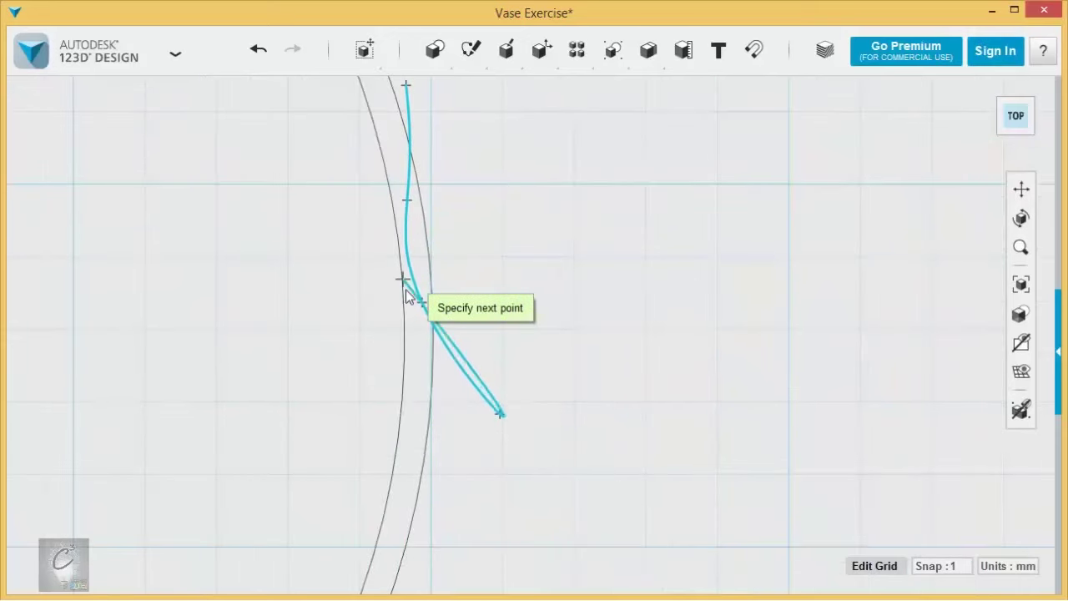
scroll(571, 445, down, 2)
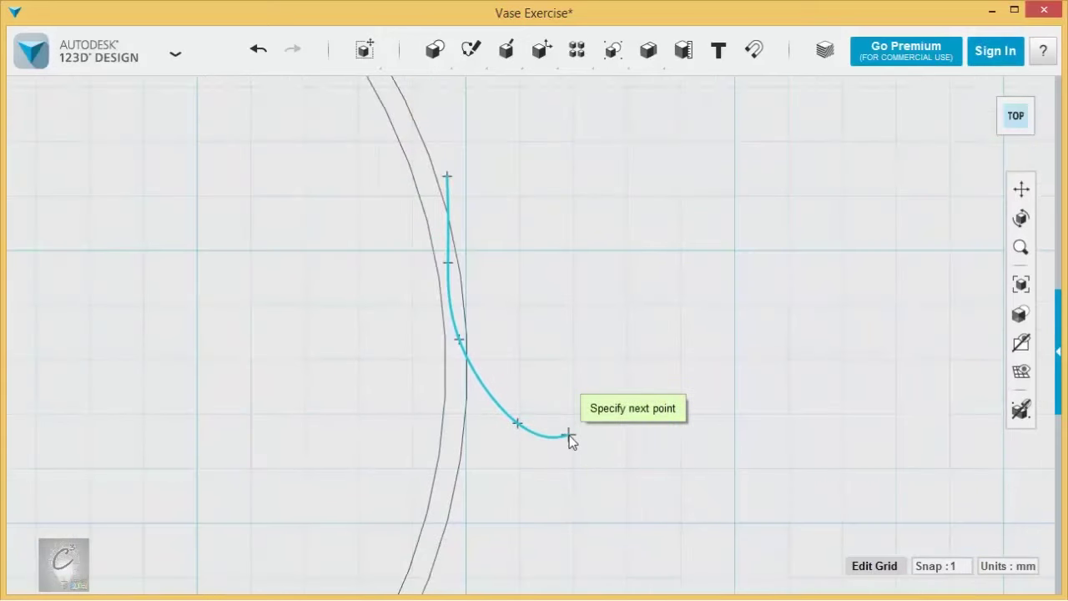
key(Escape)
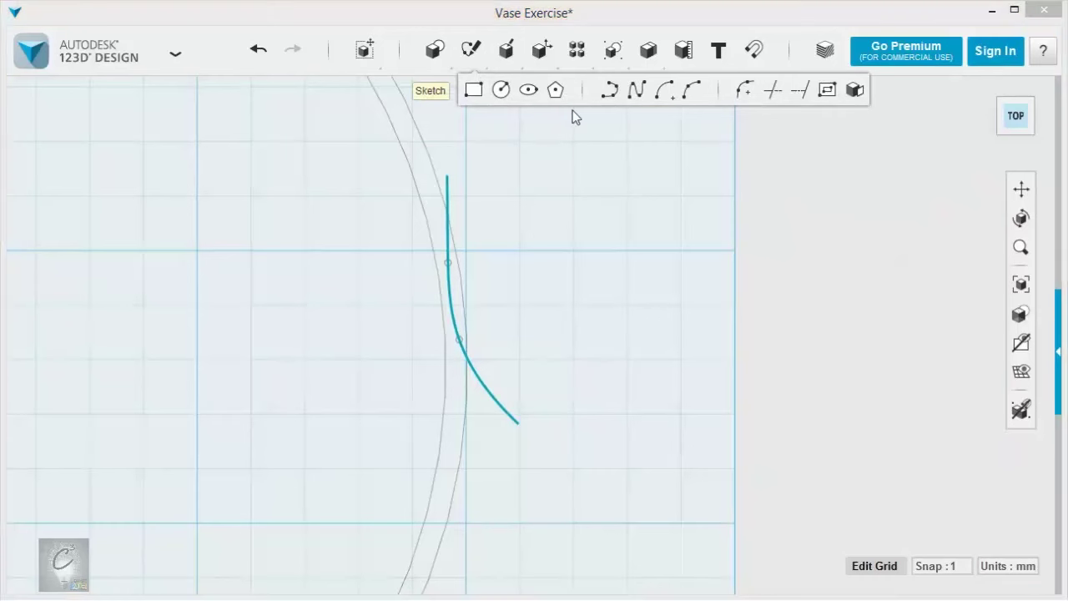
Close the spline into a profile with a straight line about 24 mm long joining its two ends
click(446, 180)
click(447, 177)
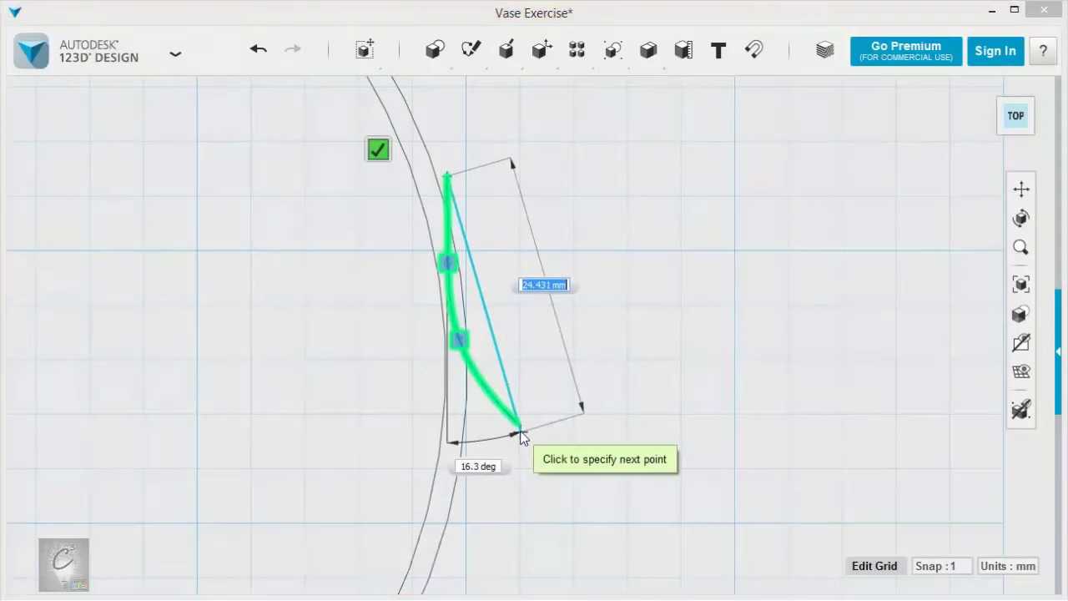
click(517, 424)
click(448, 393)
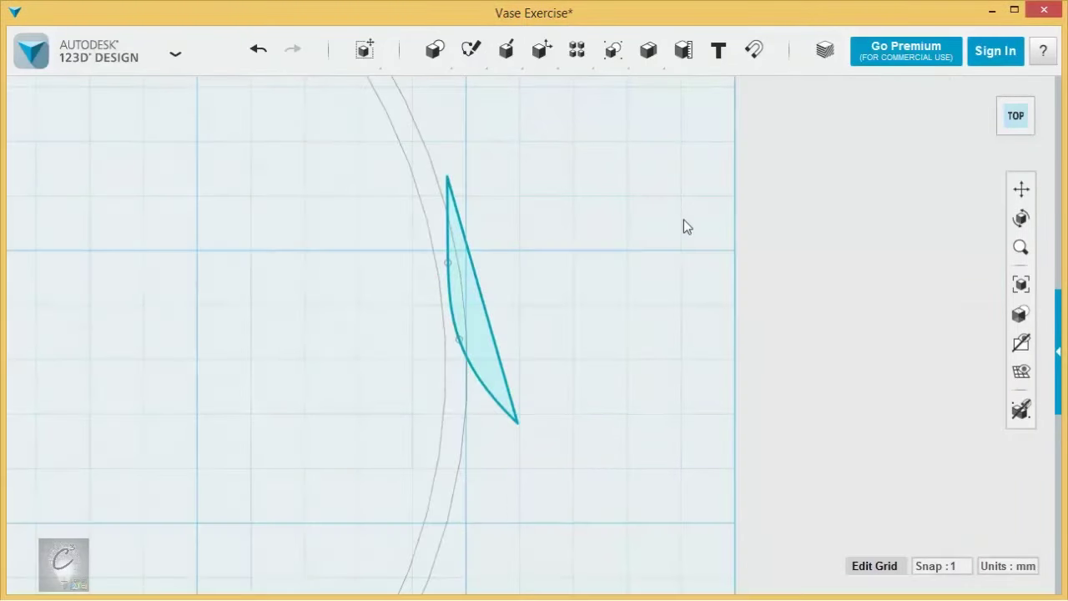
Switch the display back to materials and outlines
scroll(684, 226, down, 3)
middle_drag(640, 222, 641, 255)
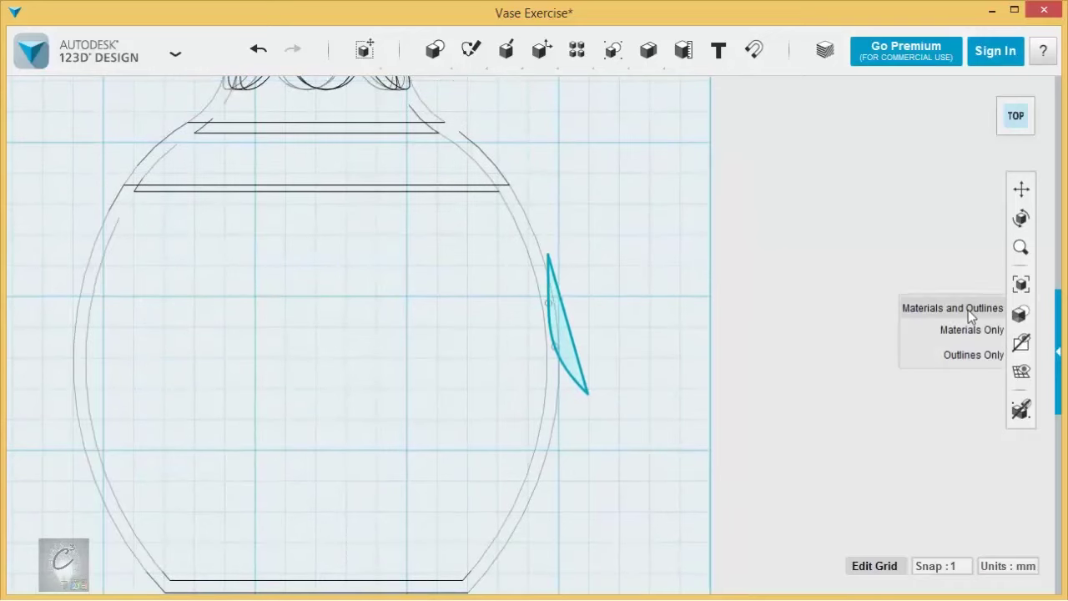
click(968, 309)
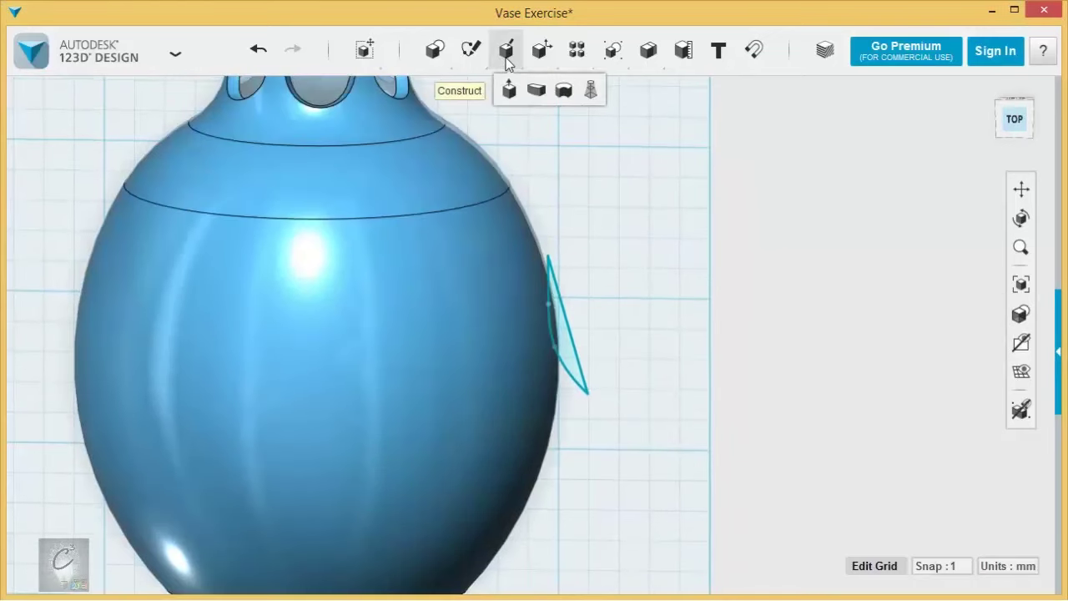
Start a revolve of the closed profile, using the vase's body face as the axis of revolution
click(564, 96)
click(565, 343)
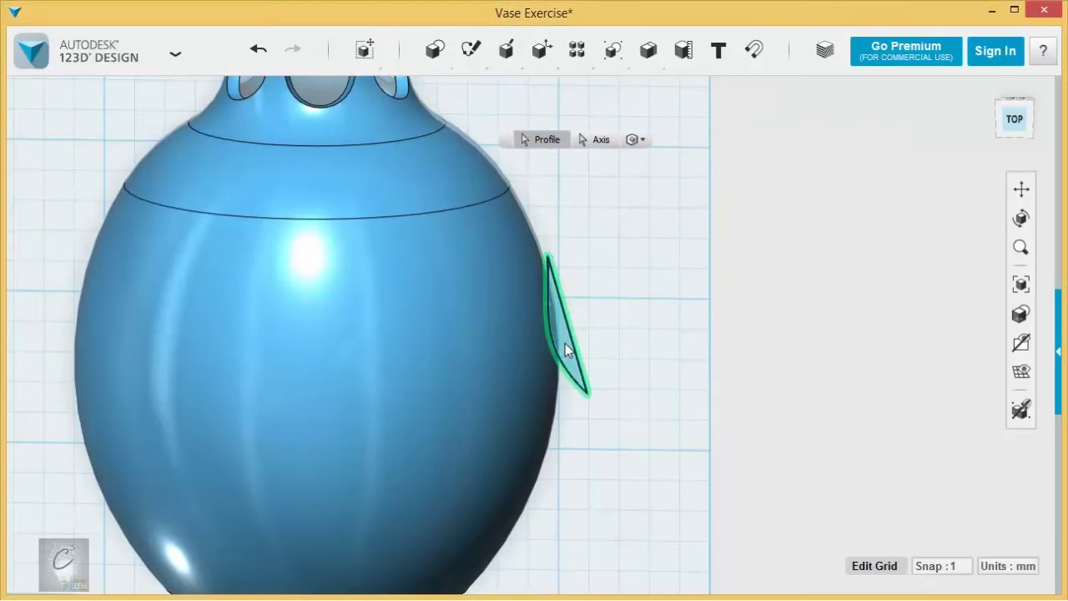
click(601, 141)
middle_drag(608, 230, 635, 278)
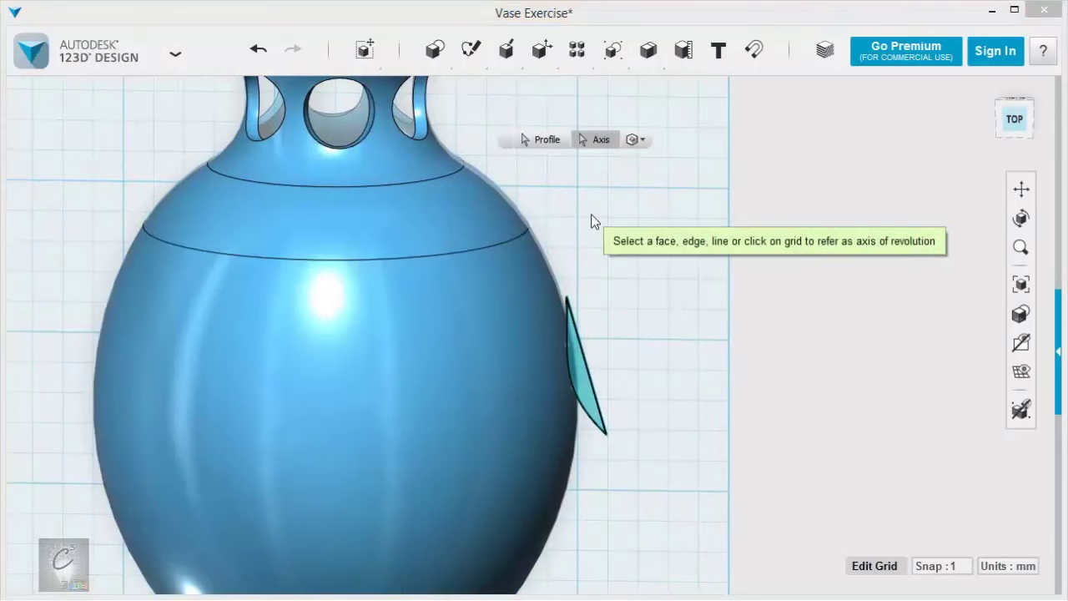
scroll(619, 253, down, 2)
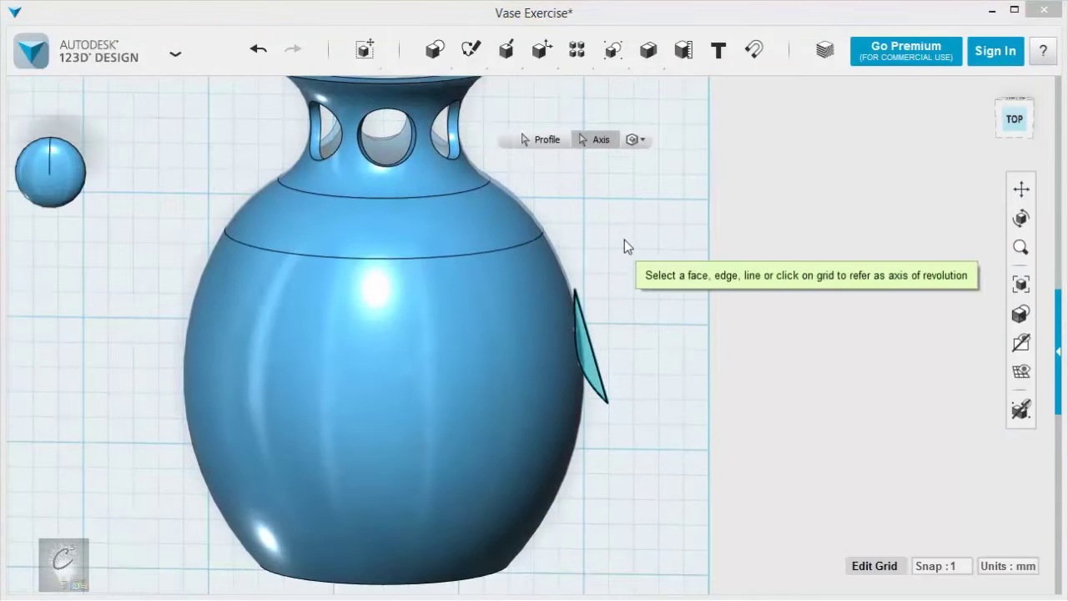
click(402, 343)
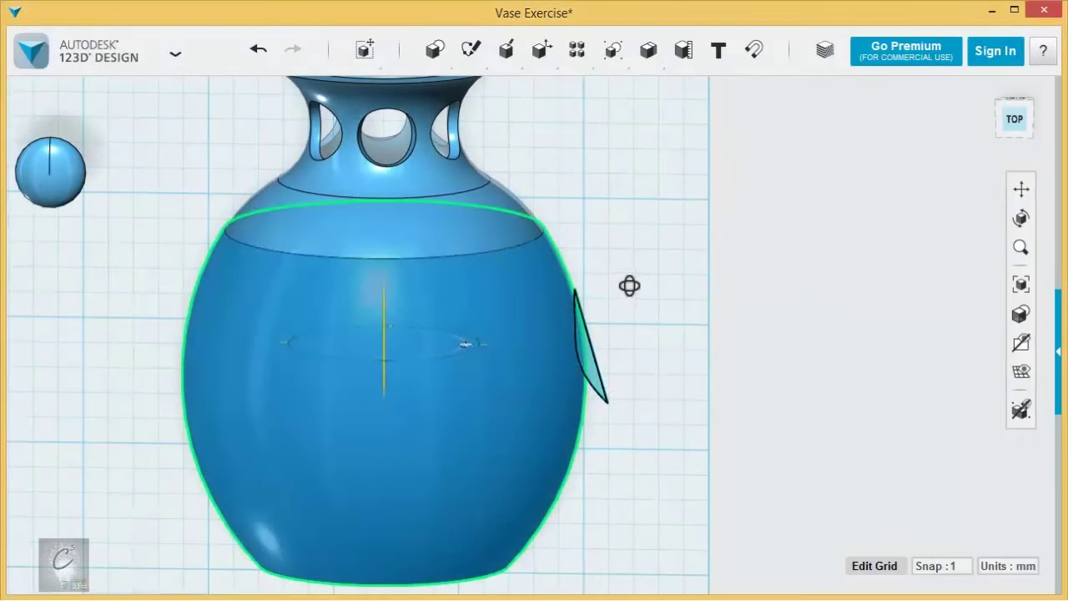
right_drag(629, 286, 636, 192)
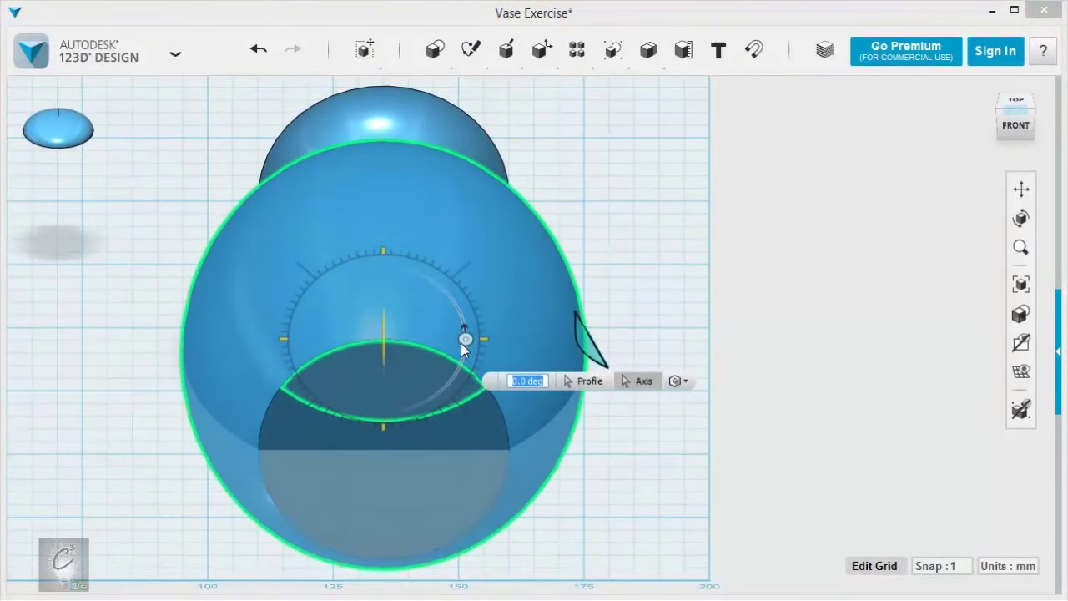
Set the revolve angle to 360 degrees and complete it to cut a groove around the vase's body
drag(468, 339, 463, 311)
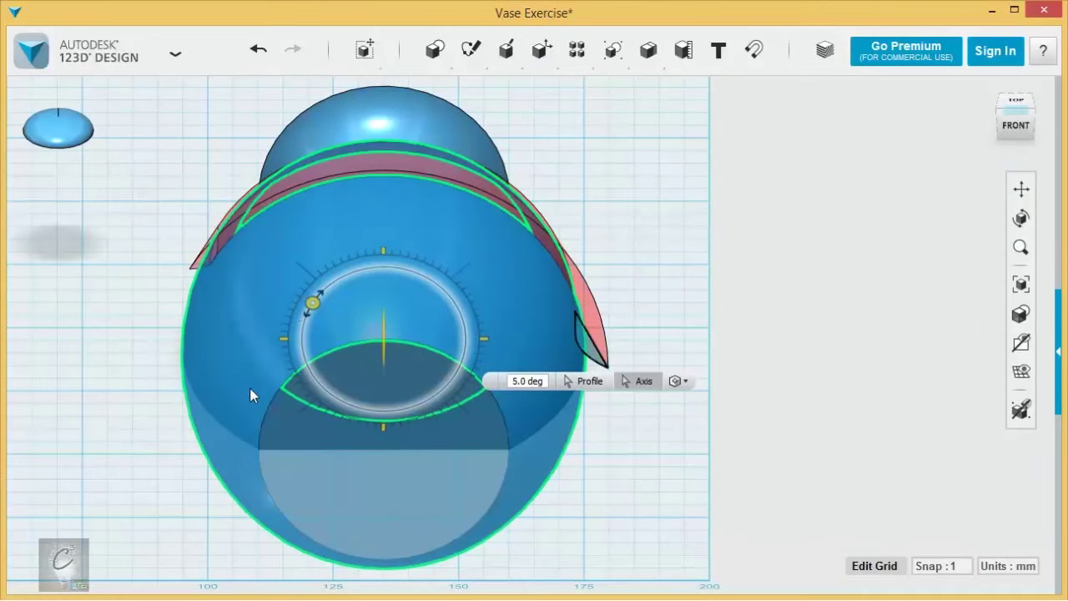
drag(245, 429, 382, 508)
drag(480, 439, 492, 366)
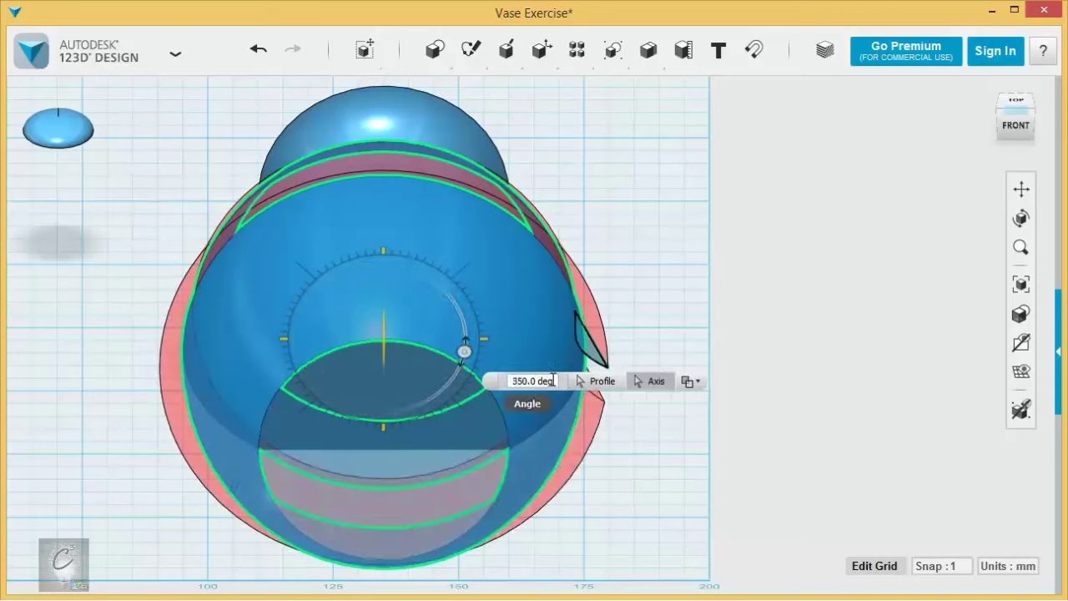
click(527, 380)
click(519, 381)
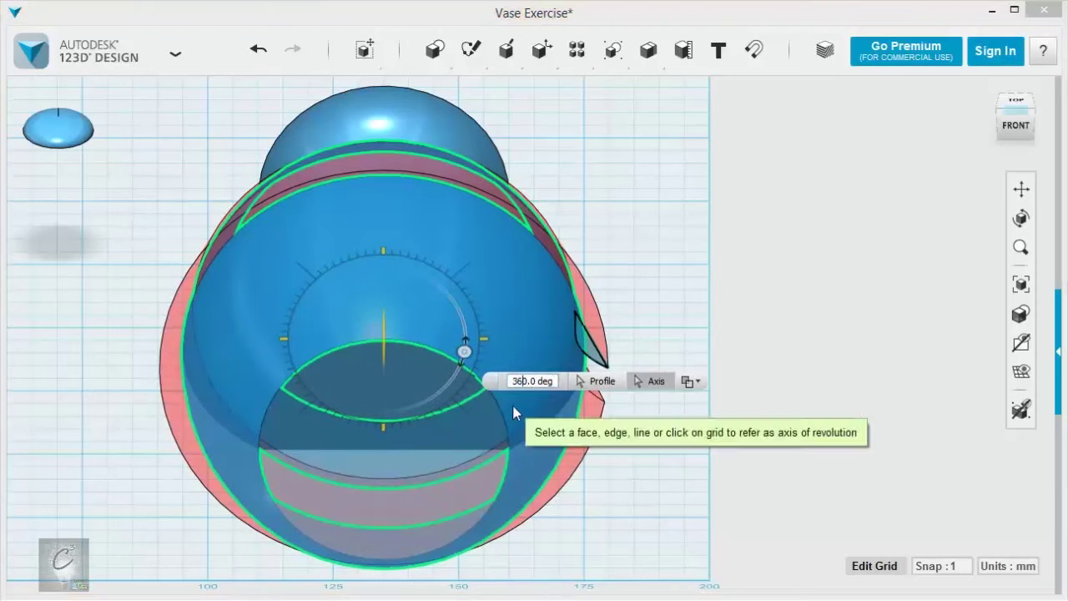
key(Delete)
text(6)
key(Return)
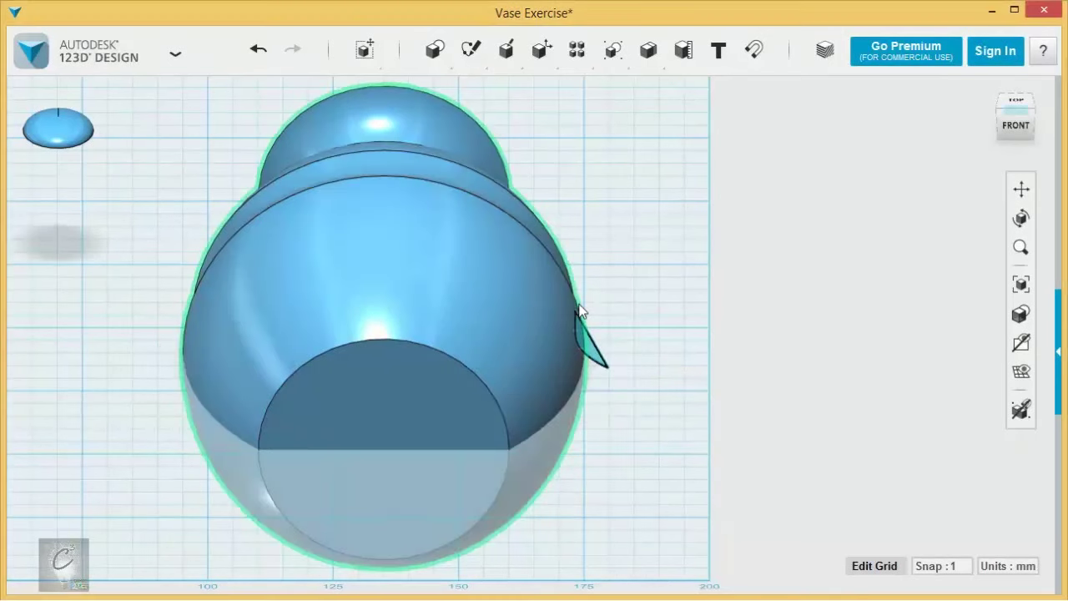
Move the groove profile about 28.6 mm up along the vase's side to its shoulder
right_drag(628, 181, 572, 246)
scroll(626, 269, down, 2)
scroll(625, 315, up, 5)
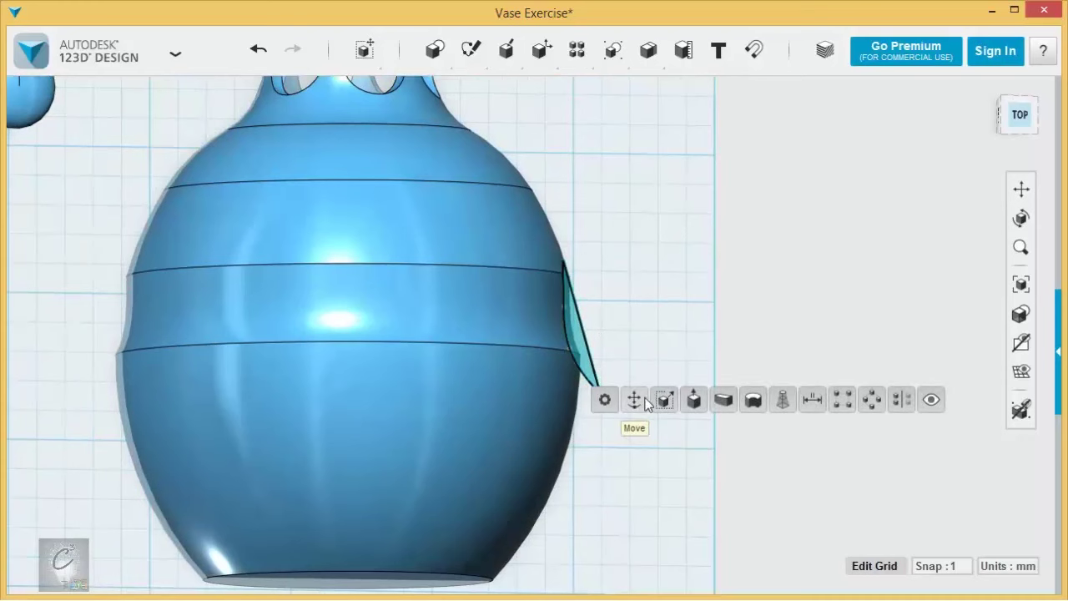
click(646, 403)
drag(611, 341, 607, 158)
Display the models as outlines only and set a straight top view of the profile at the vase's shoulder
mouse_move(1023, 316)
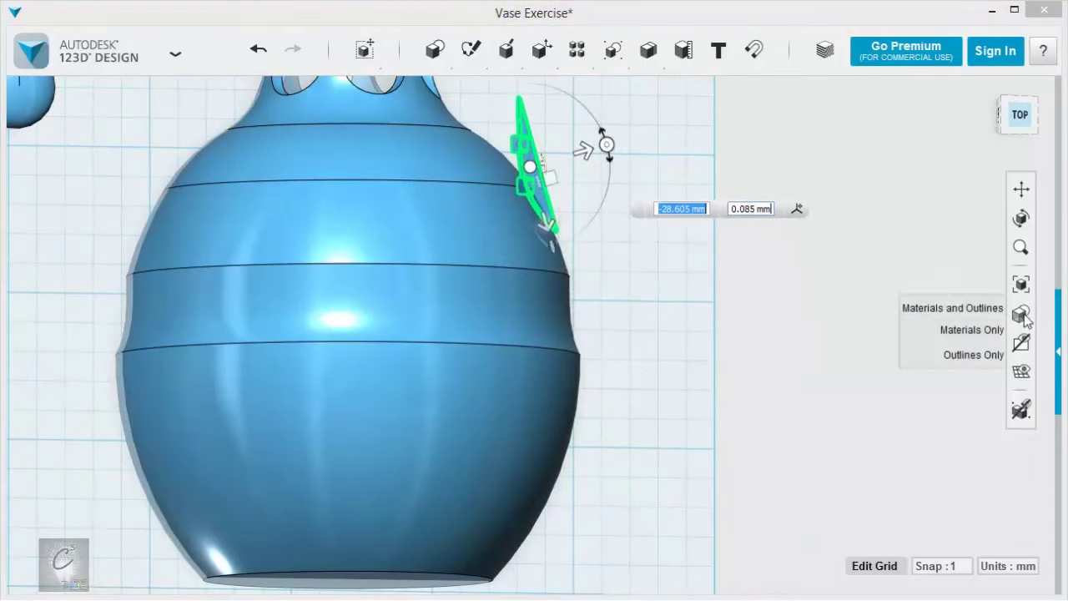
click(973, 354)
scroll(540, 201, up, 5)
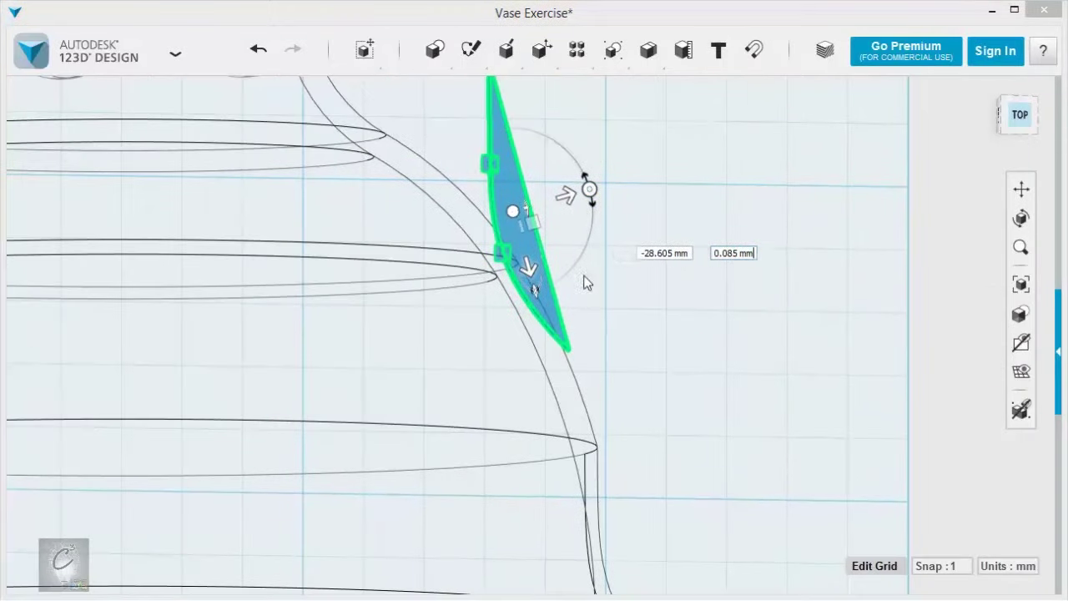
click(1018, 126)
middle_drag(700, 294, 282, 326)
scroll(540, 297, up, 6)
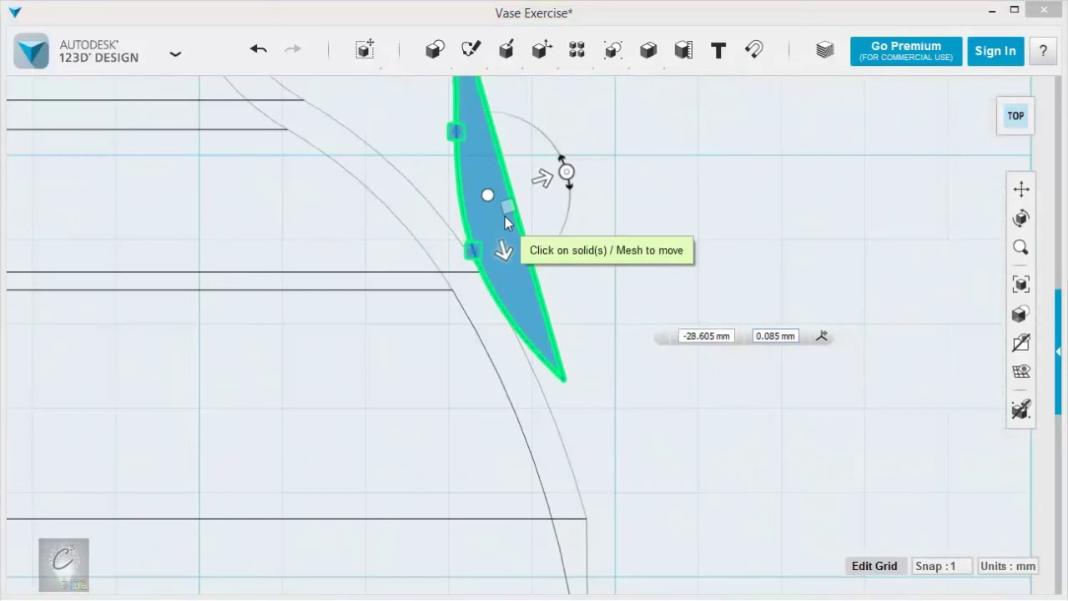
Rotate the groove profile 15 degrees to follow the shoulder's slope and move it so its curve cuts into the outer wall
drag(567, 172, 558, 151)
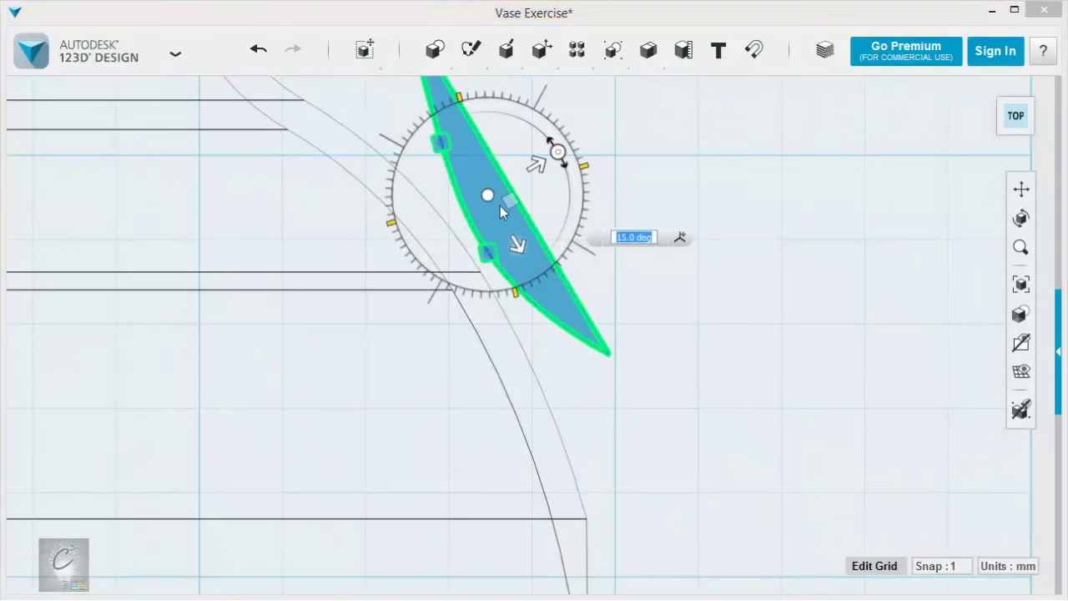
drag(511, 203, 500, 245)
click(642, 217)
scroll(638, 221, down, 5)
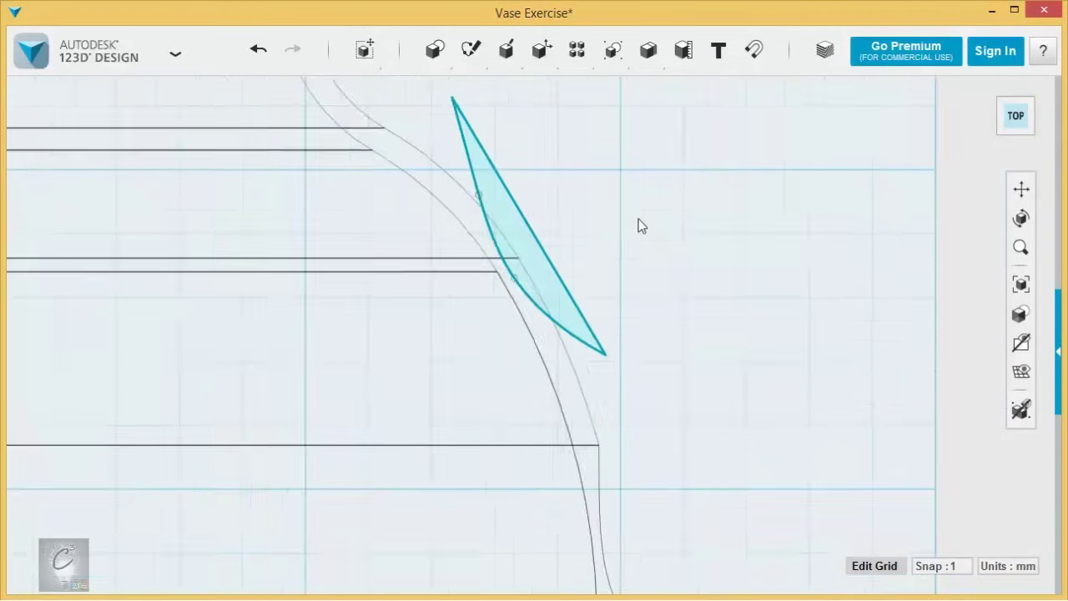
Show materials and outlines again and revolve the groove profile 360 degrees about the vase's axis to cut the shoulder groove
mouse_move(1018, 313)
click(960, 306)
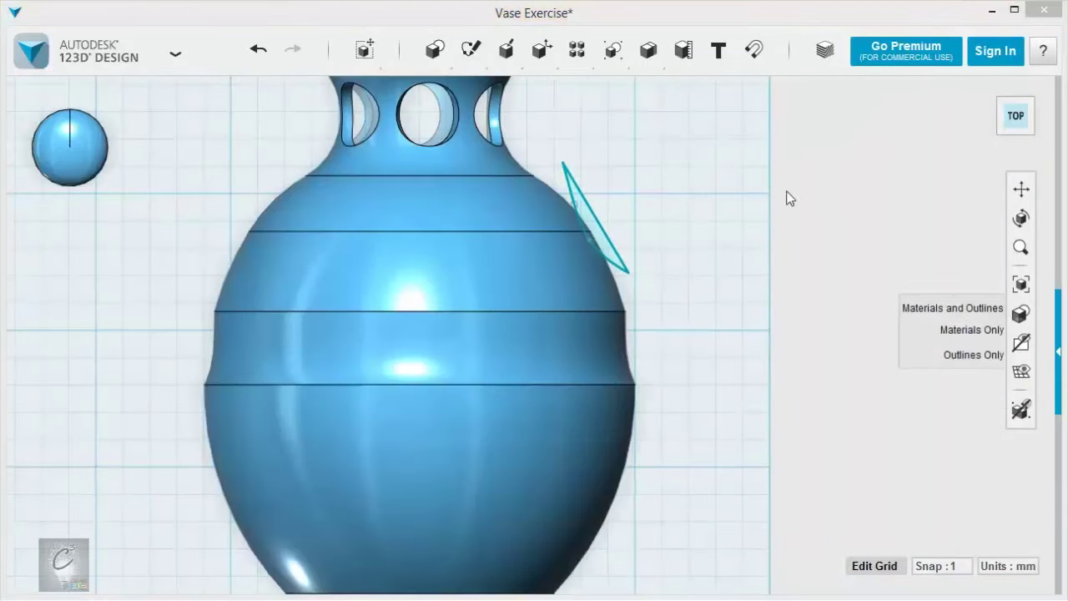
mouse_move(482, 60)
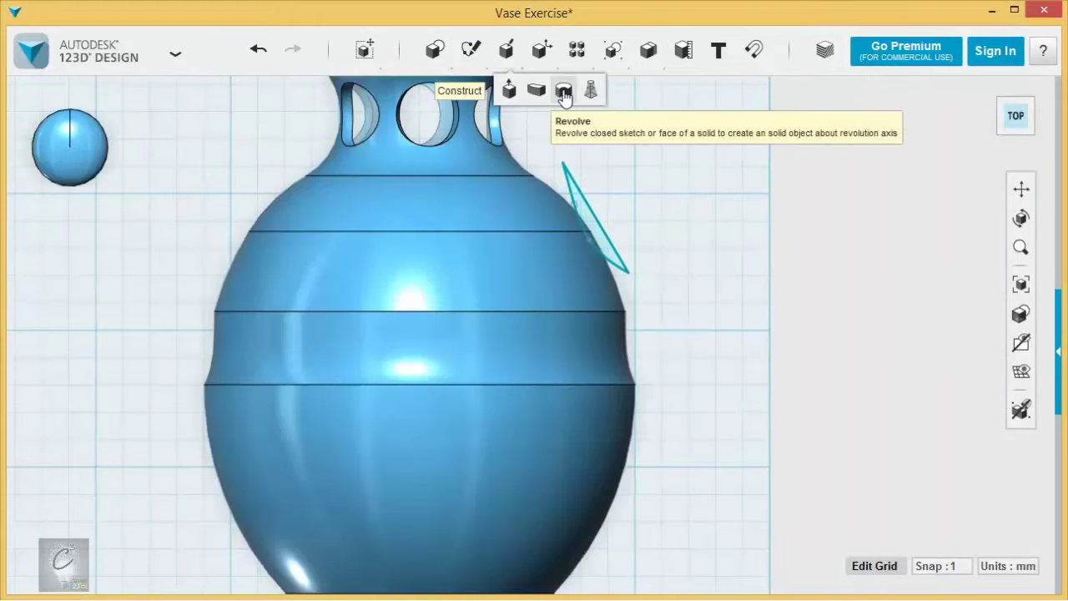
click(564, 90)
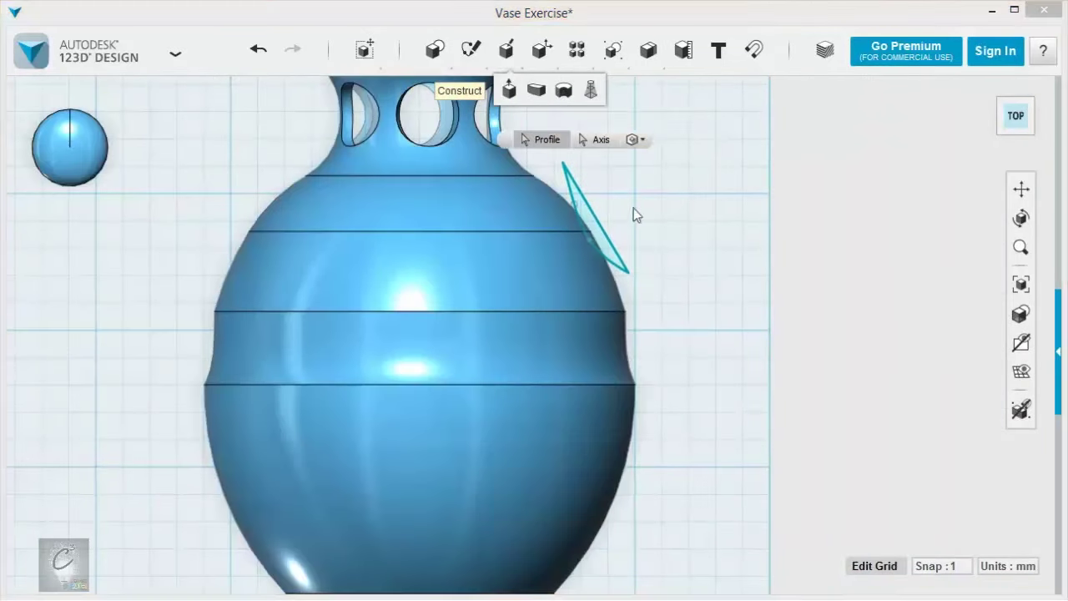
click(591, 222)
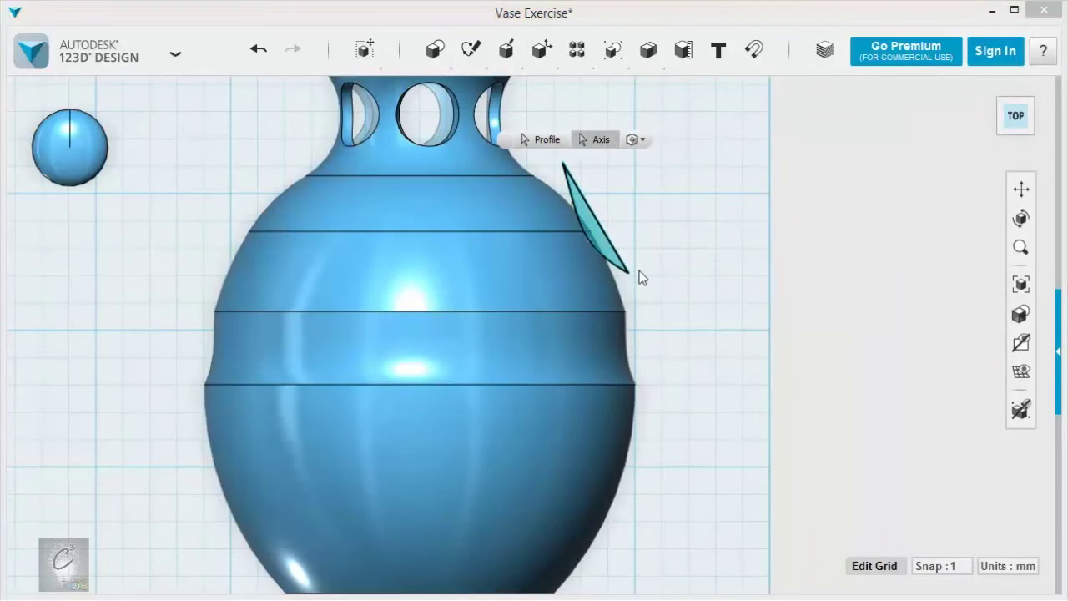
click(542, 219)
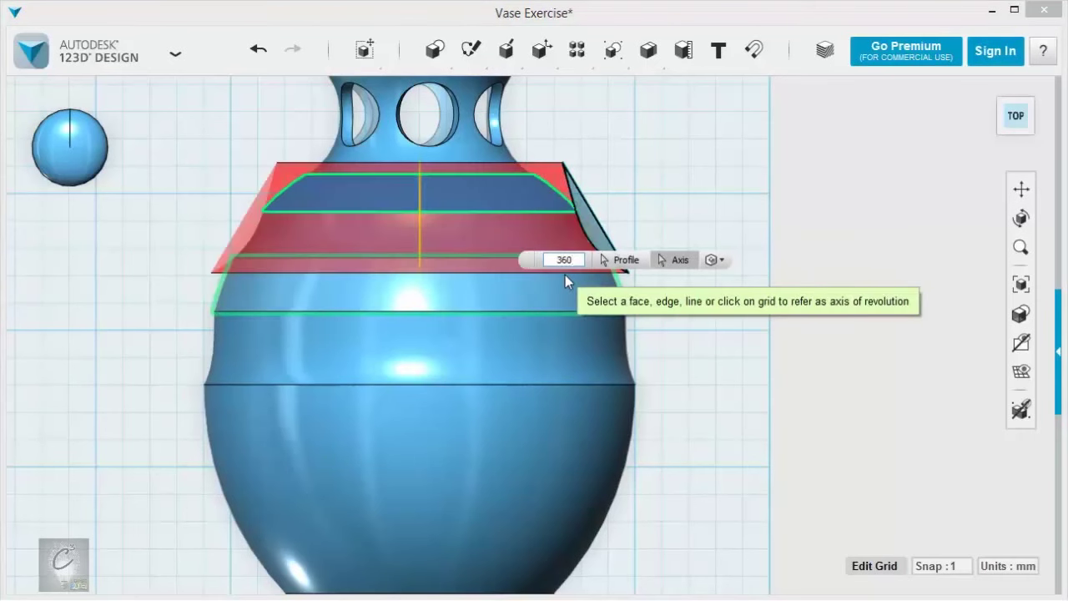
key(Return)
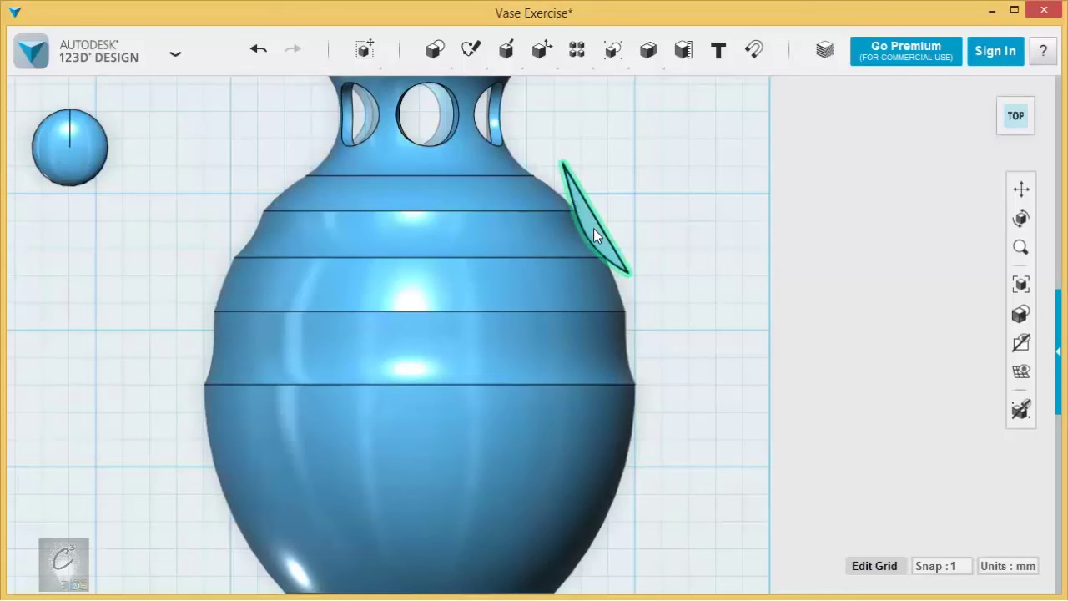
Move the groove profile down beside the vase's lower body, about 53.5 mm along its slope and 10.8 mm across it
click(593, 228)
click(650, 298)
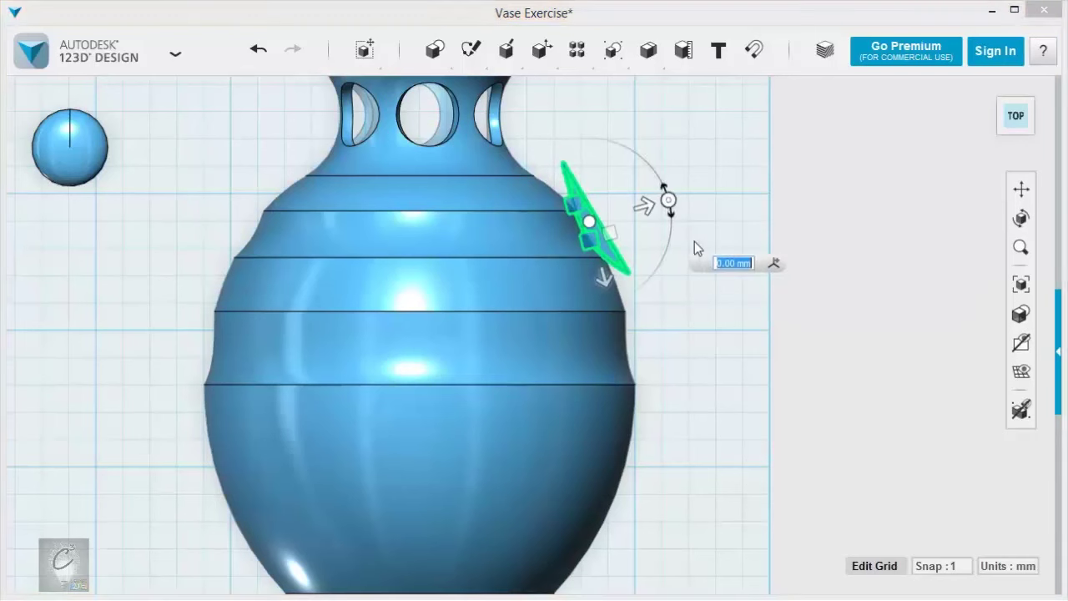
mouse_move(608, 226)
mouse_down()
mouse_move(640, 414)
mouse_move(627, 524)
mouse_up()
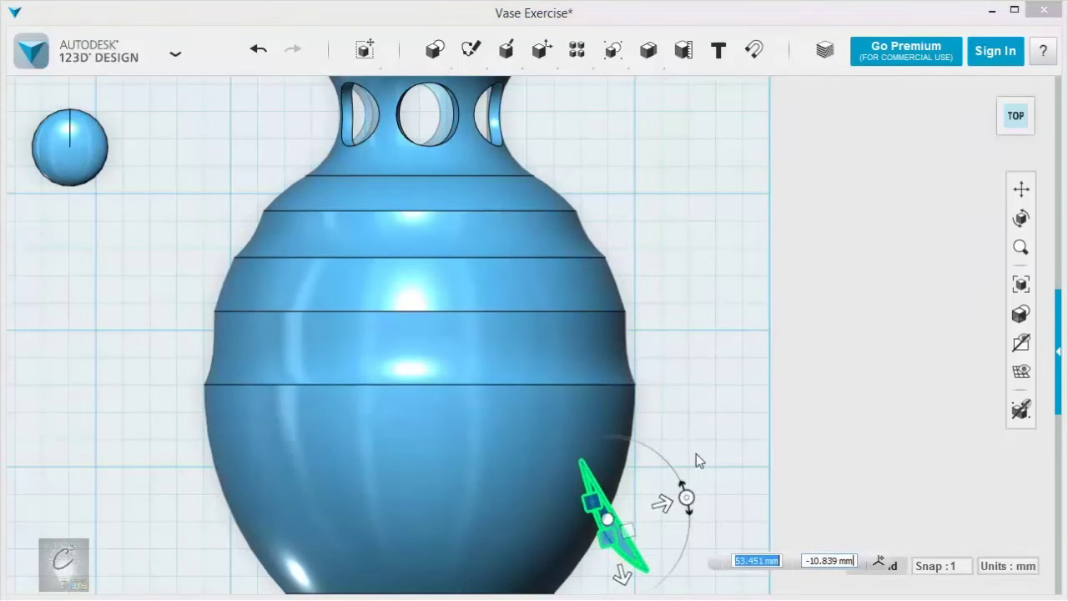
middle_drag(792, 357, 792, 227)
scroll(651, 415, up, 3)
Display outlines only, rotate the groove profile to follow the lower body's inward slope and shift it so its curve cuts into the outer wall
mouse_move(1019, 320)
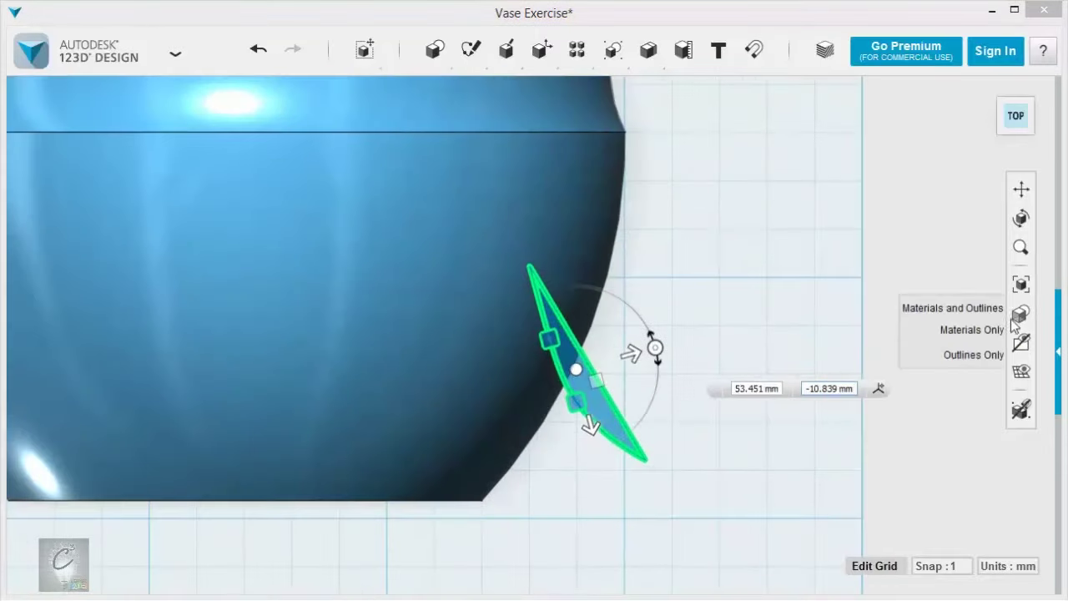
click(968, 355)
scroll(639, 344, up, 2)
drag(646, 345, 632, 414)
mouse_move(572, 394)
mouse_down()
mouse_move(591, 398)
mouse_move(589, 387)
mouse_up()
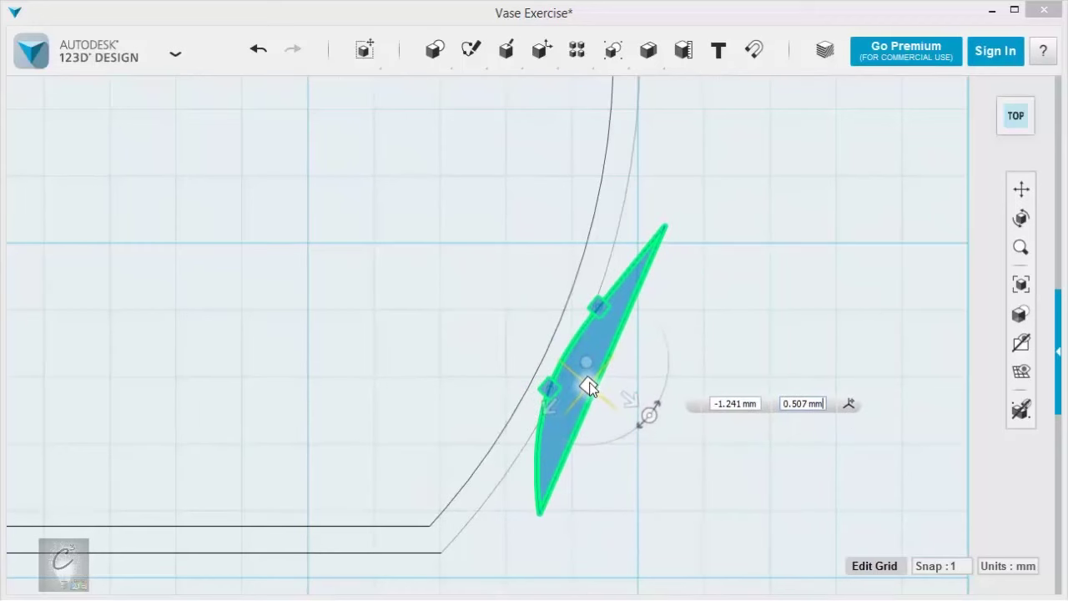
click(975, 334)
Restore materials and outlines and revolve the groove profile fully about the vase's axis to cut a groove near the base
mouse_move(1019, 314)
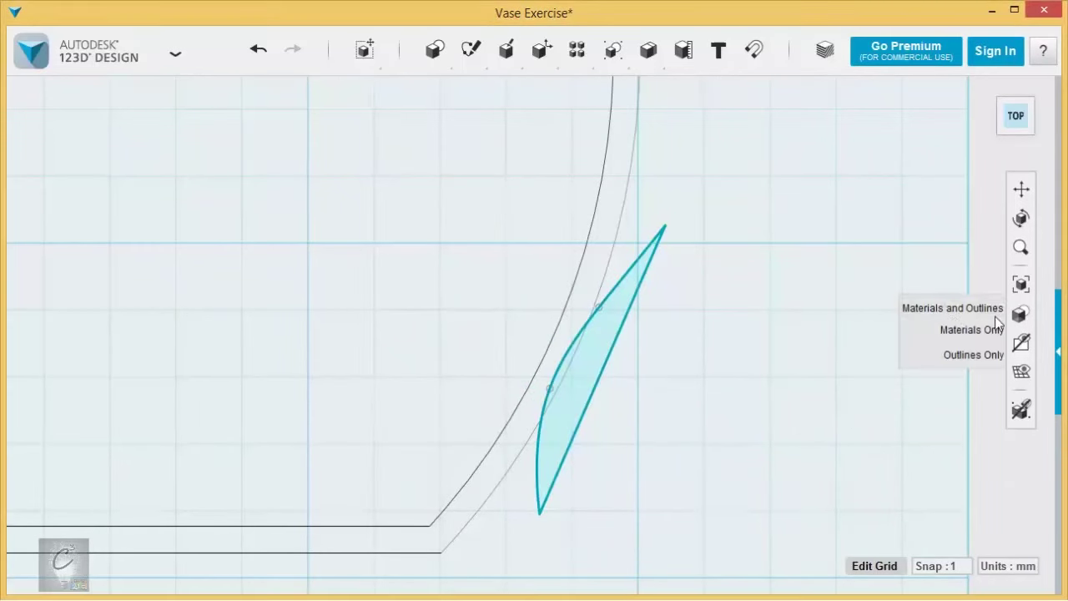
click(952, 308)
mouse_move(506, 52)
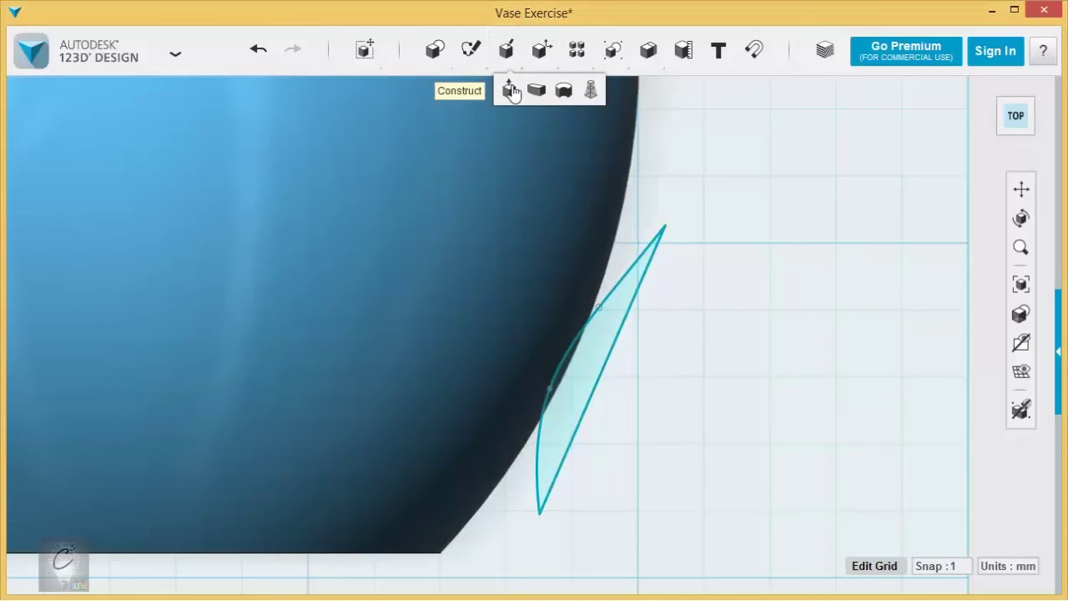
click(564, 89)
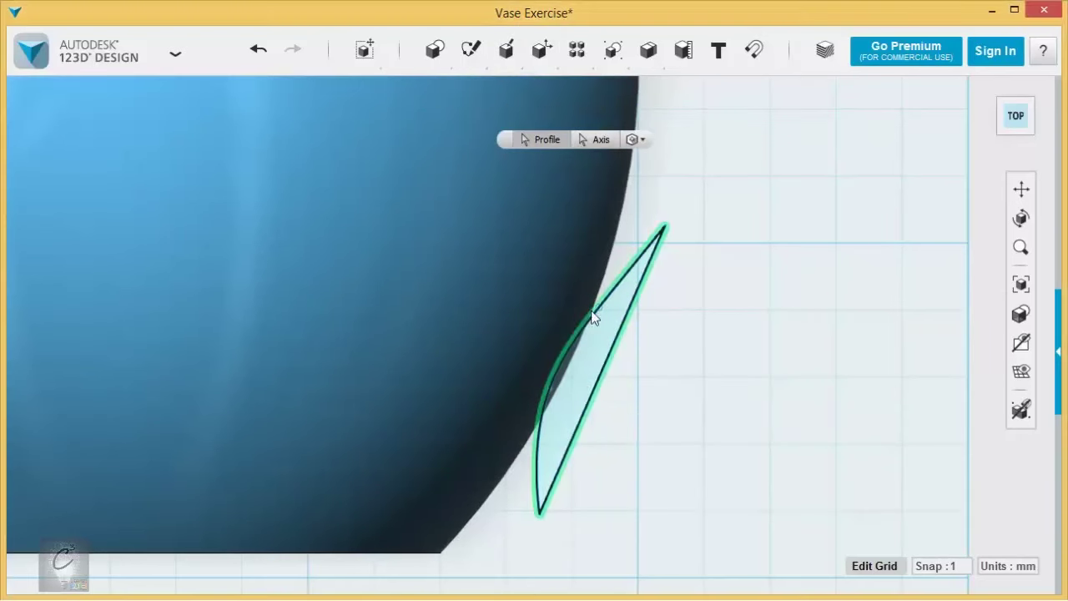
click(591, 312)
click(594, 139)
click(532, 320)
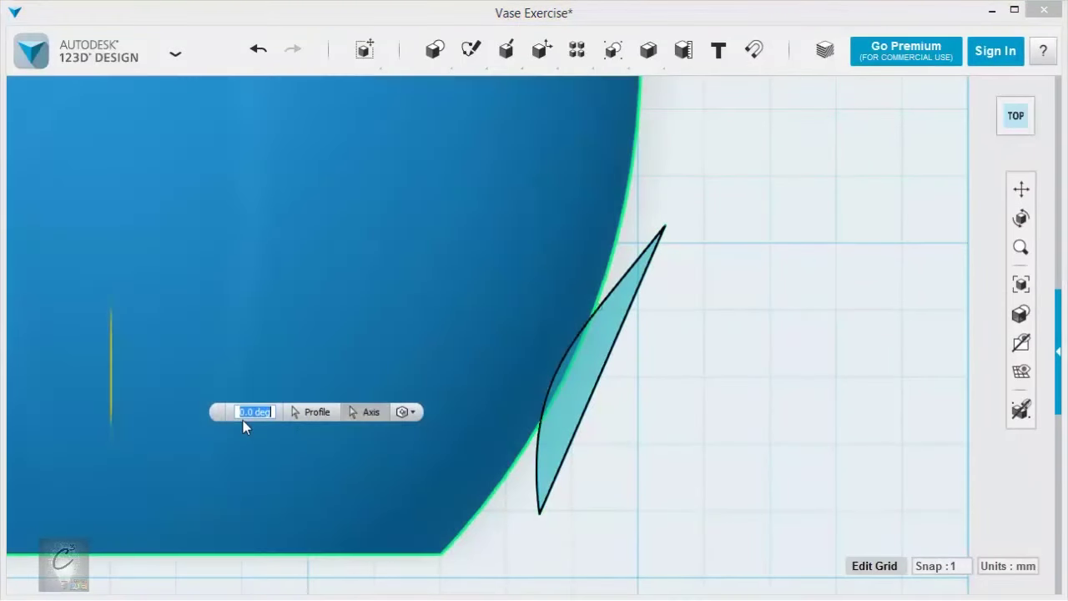
key(Return)
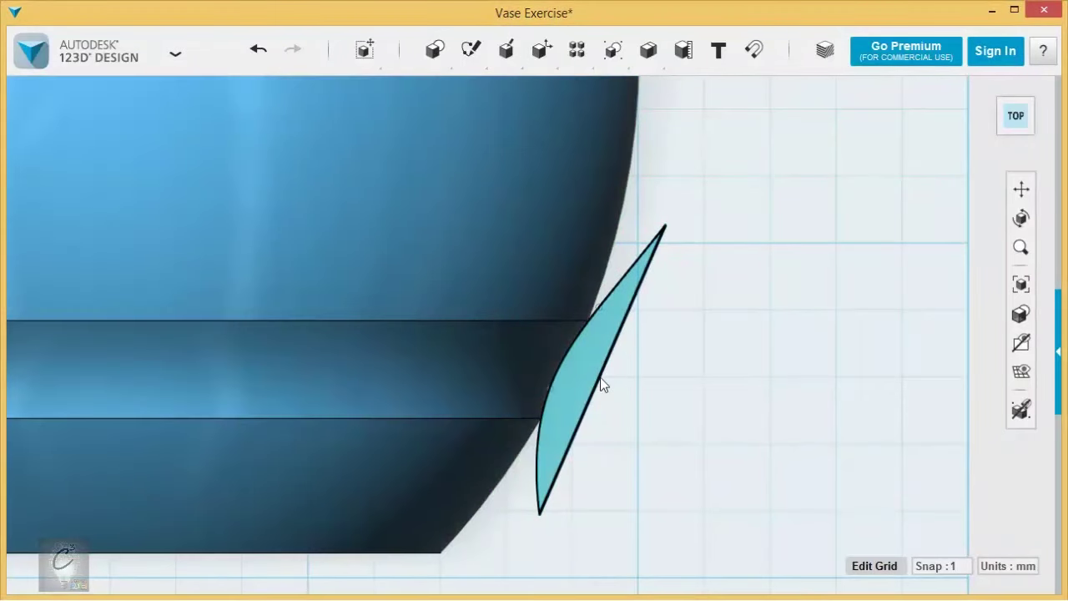
Delete the leftover groove profile beside the vase's lower body
click(580, 382)
key(Delete)
scroll(670, 326, down, 5)
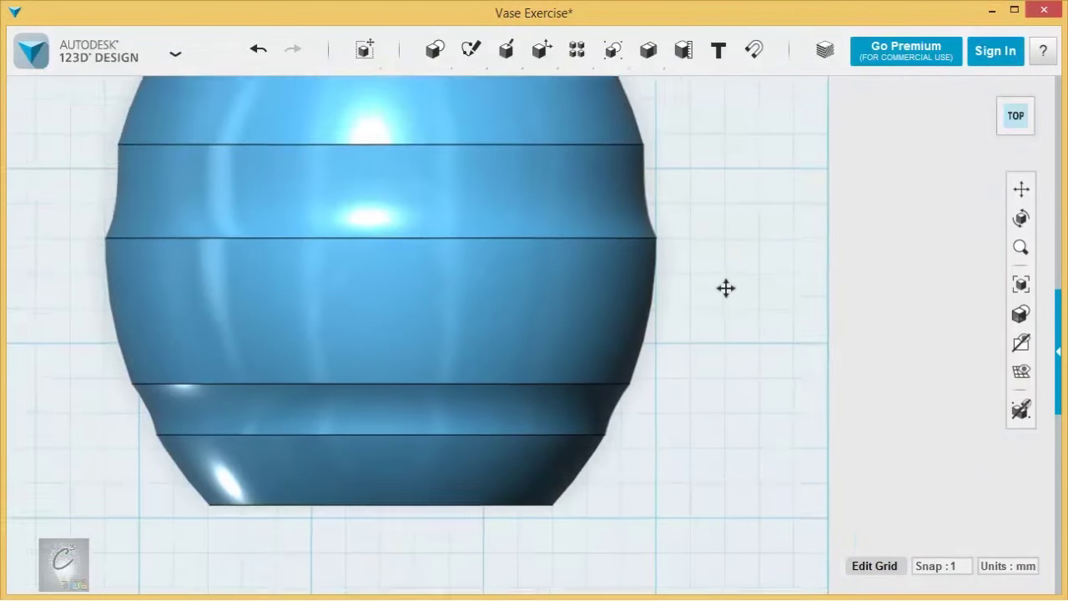
middle_drag(381, 378, 334, 311)
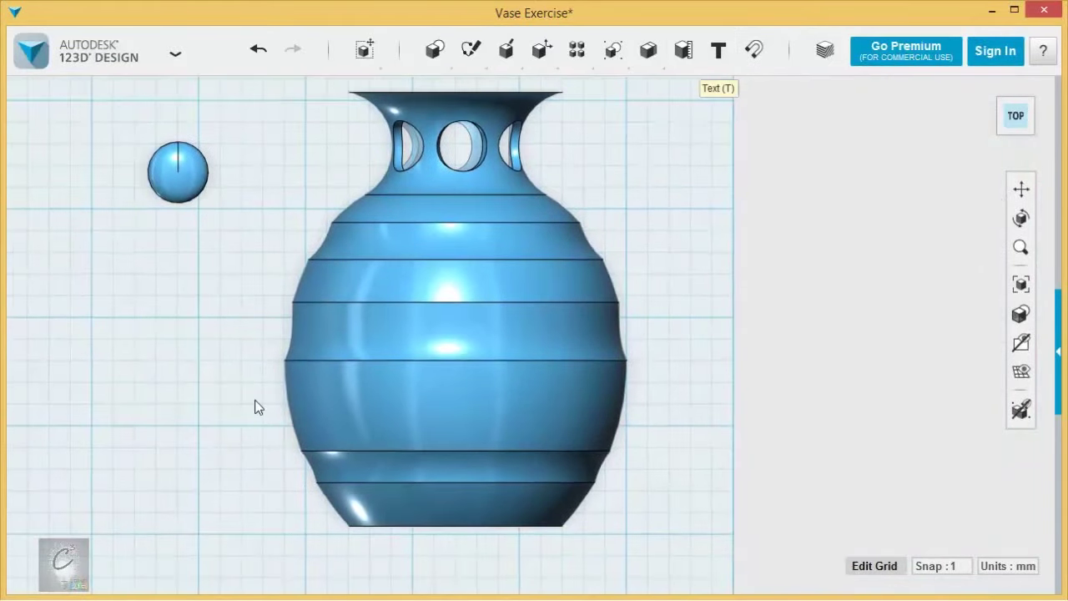
Snap the flat face of the separate domed bead onto the wide band around the vase's body
right_drag(254, 406, 250, 279)
click(183, 381)
right_drag(341, 203, 325, 378)
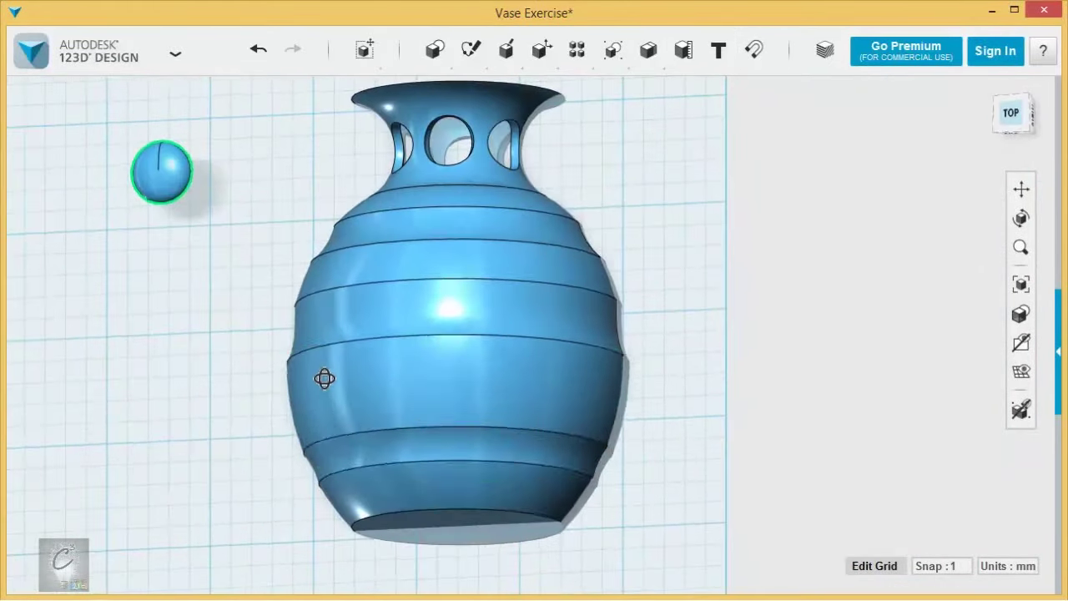
click(461, 379)
right_drag(699, 398, 454, 455)
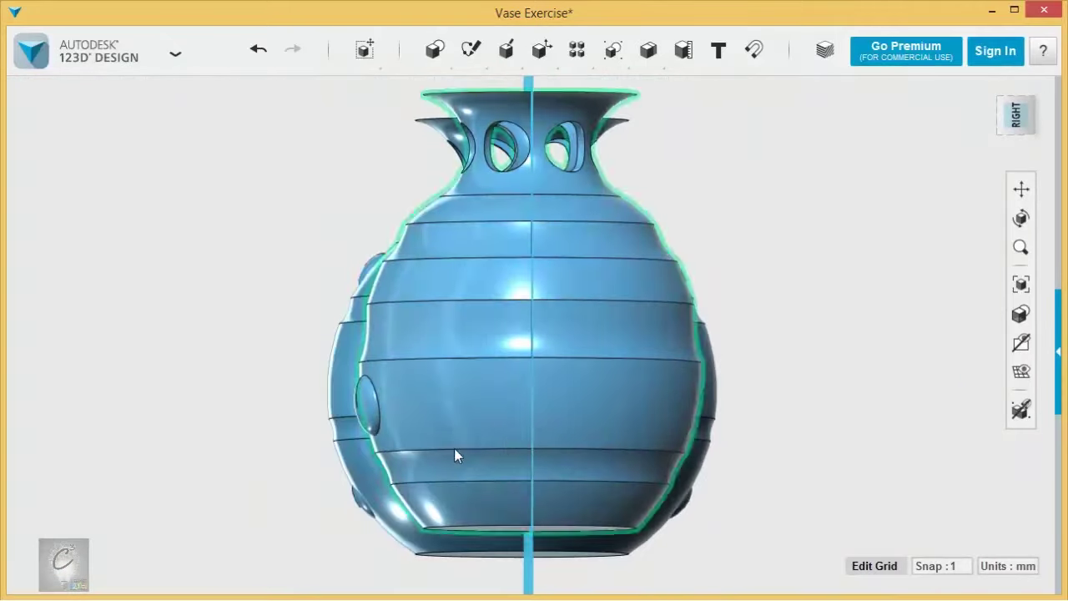
Move the bead slightly inward so its flat back sinks into the vase's curved wall
scroll(358, 453, up, 5)
right_drag(353, 453, 775, 381)
click(775, 381)
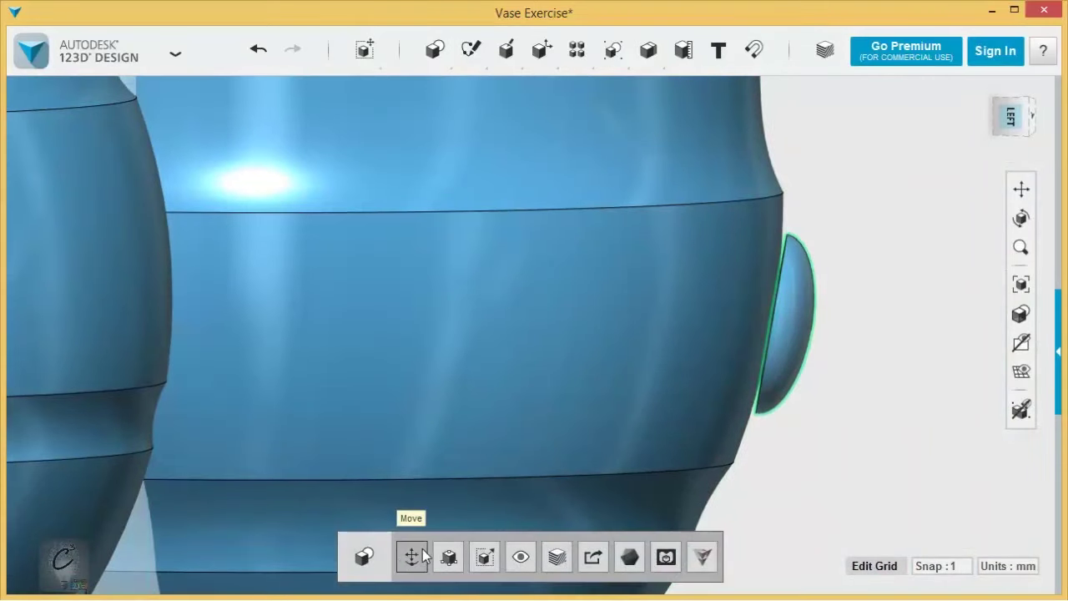
click(413, 557)
drag(790, 342, 772, 338)
right_drag(826, 285, 793, 284)
click(850, 302)
right_drag(849, 303, 834, 320)
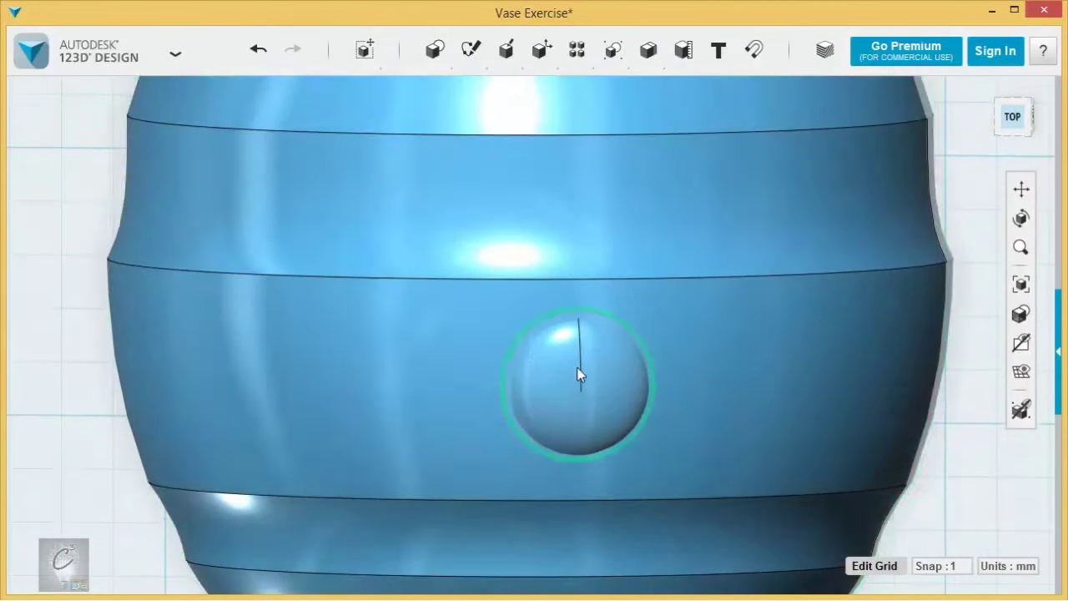
Set up a circular pattern of the bead, using the vase's wide body band as the axis of rotation
scroll(579, 375, down, 2)
mouse_move(564, 36)
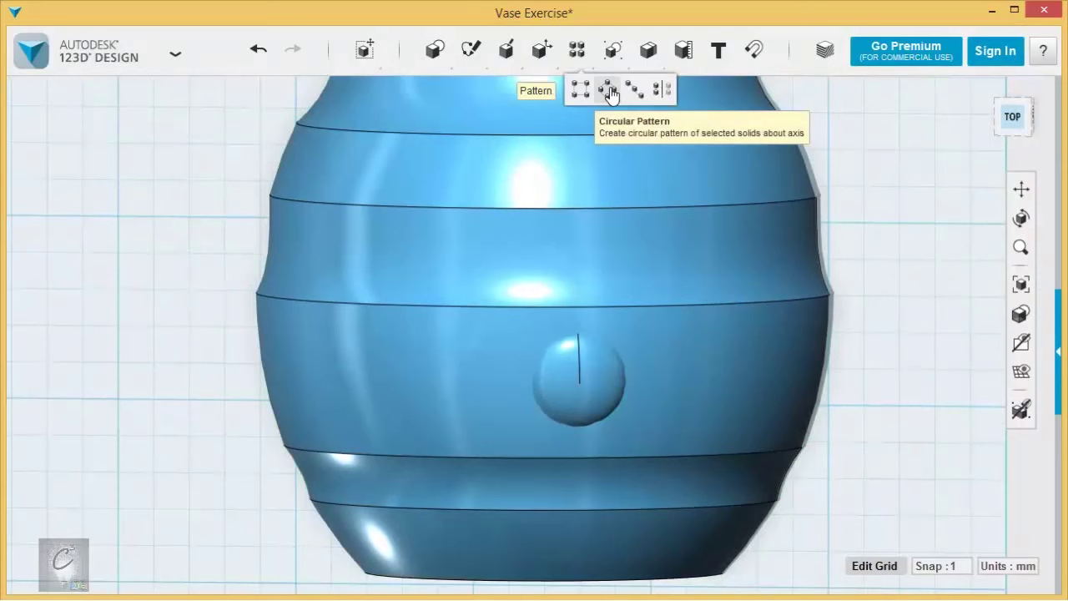
click(610, 92)
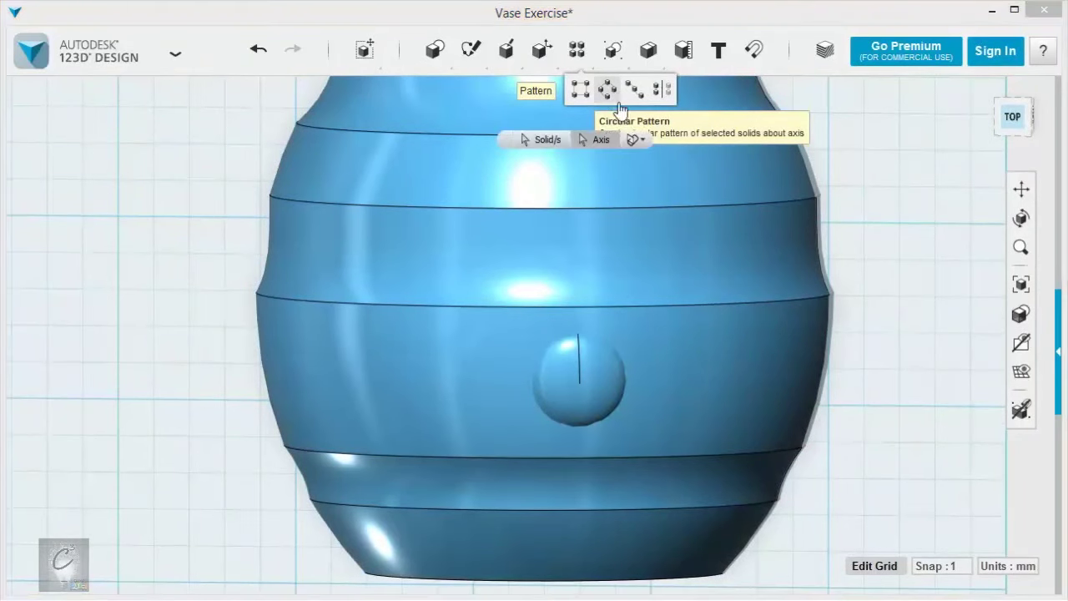
scroll(587, 352, up, 5)
right_drag(601, 347, 518, 383)
click(523, 370)
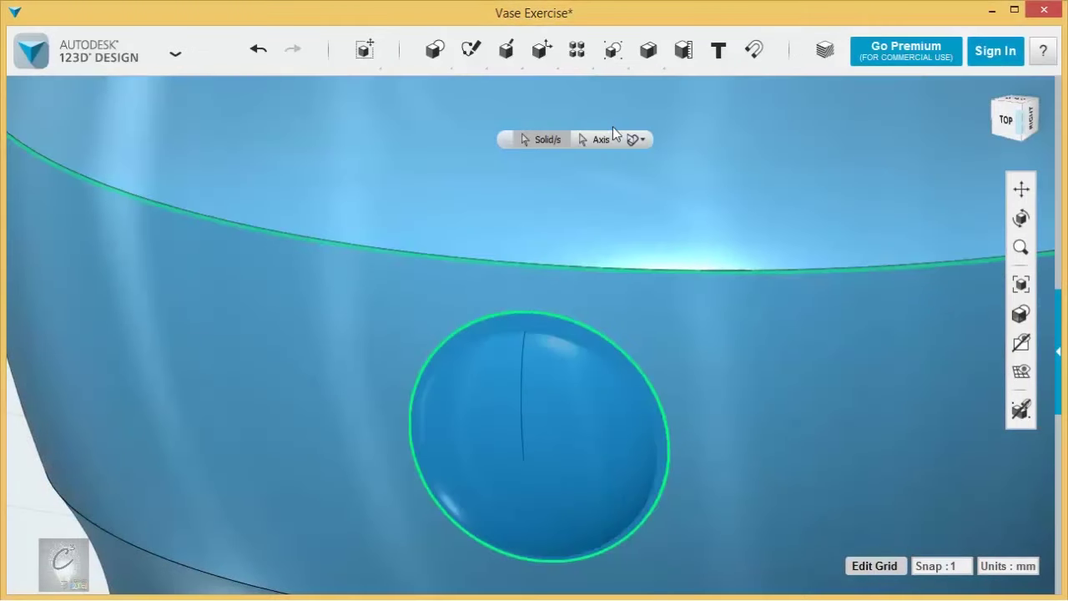
click(606, 139)
click(288, 314)
scroll(617, 332, down, 3)
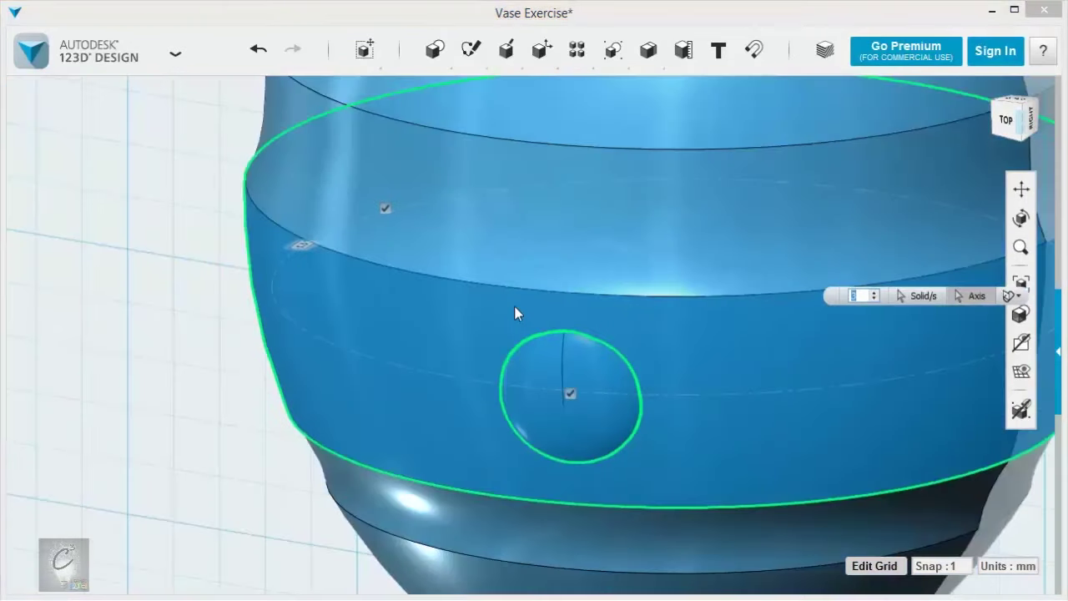
scroll(585, 273, down, 3)
right_drag(514, 309, 600, 272)
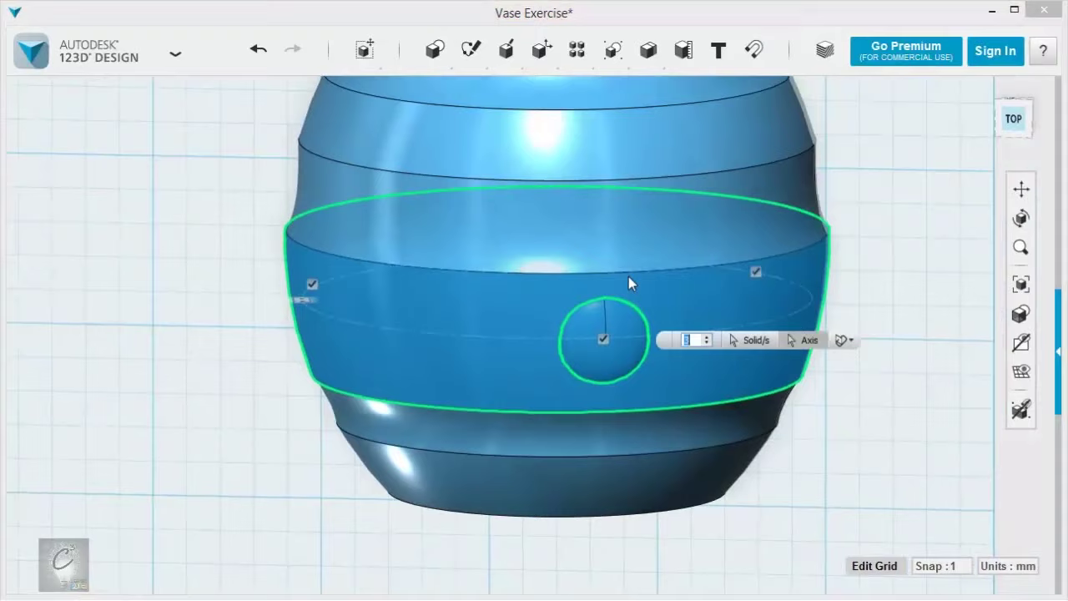
scroll(630, 342, up, 6)
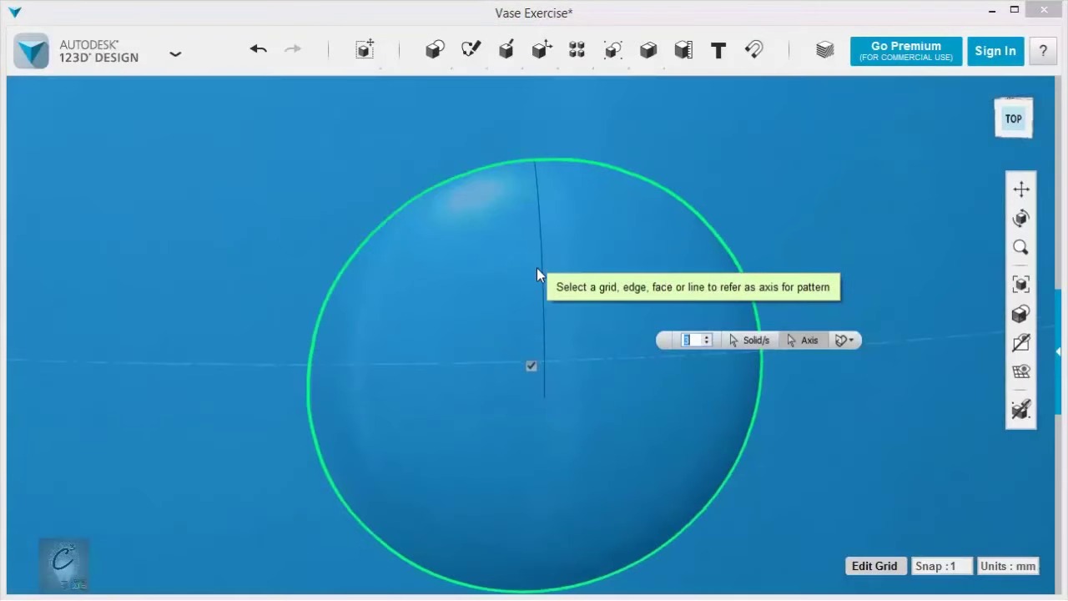
scroll(525, 271, down, 3)
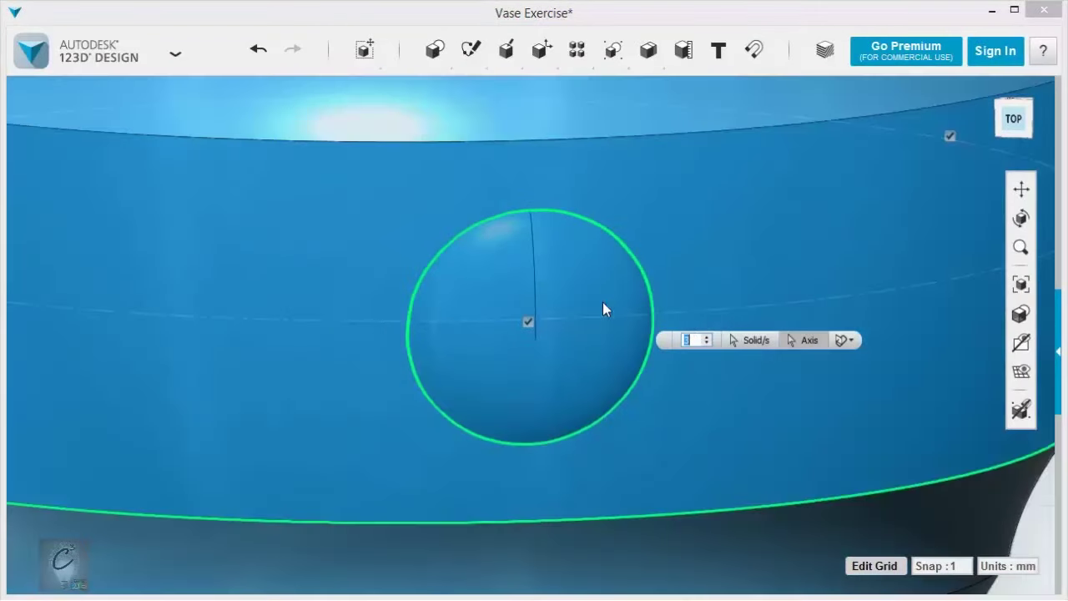
scroll(591, 270, down, 3)
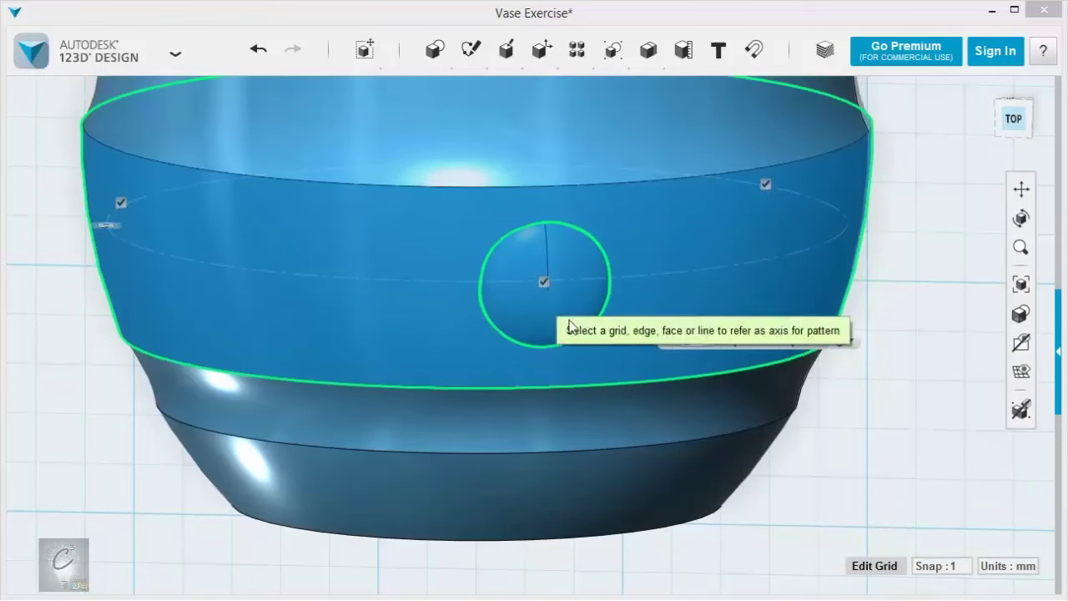
Set the circular pattern to 8 beads and complete it around the vase's body
click(709, 339)
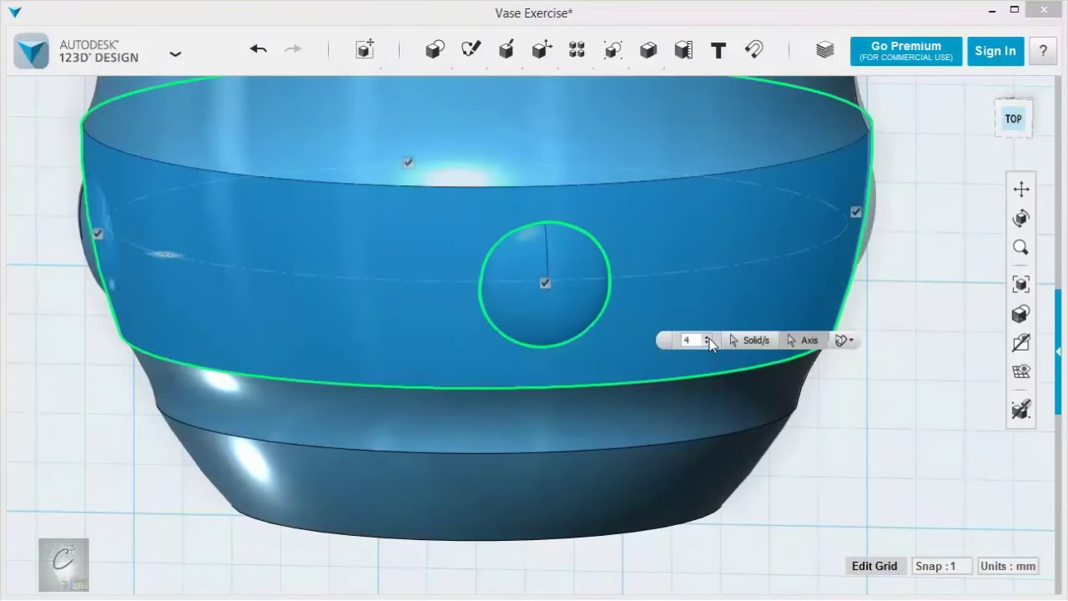
click(708, 339)
click(708, 337)
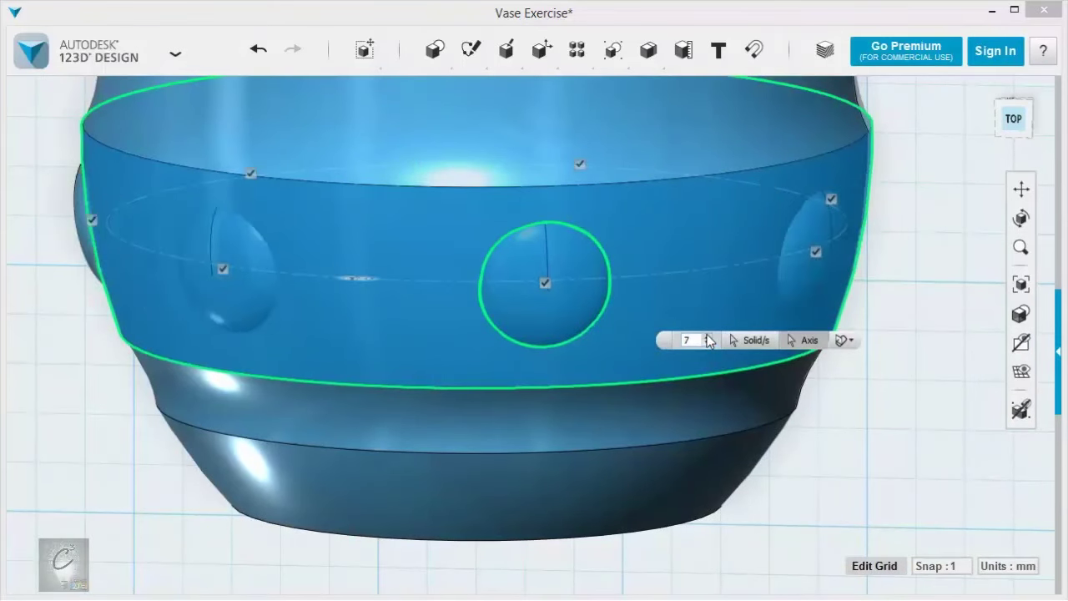
click(708, 336)
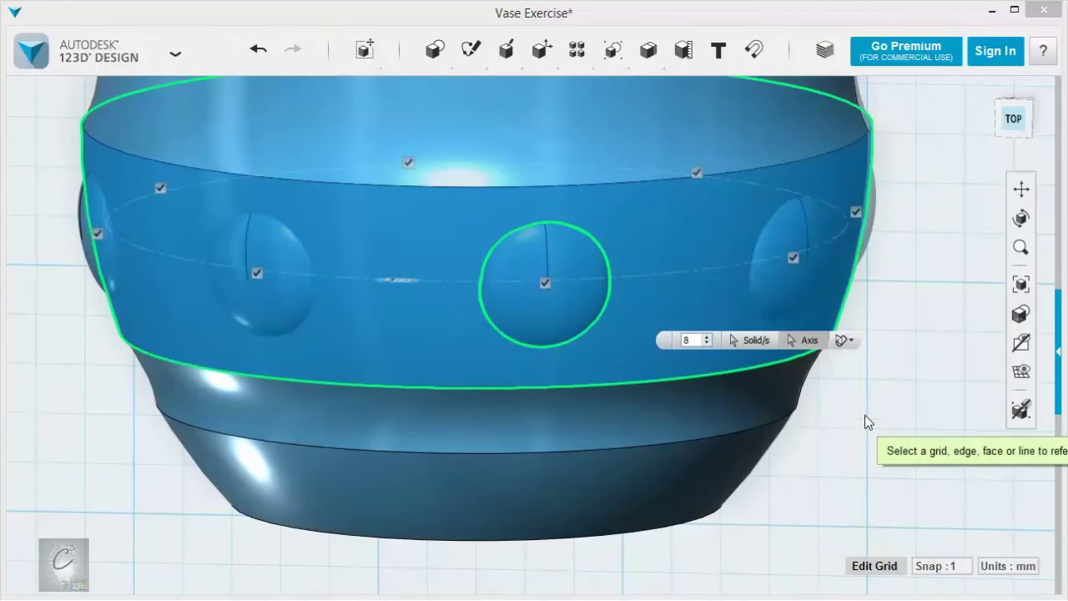
click(847, 341)
click(911, 302)
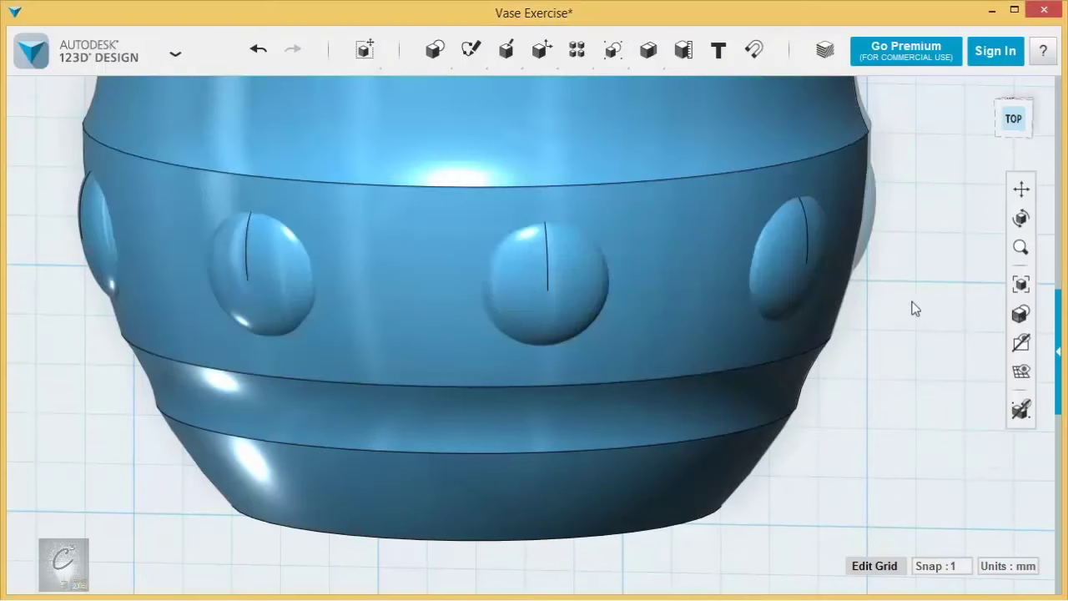
Move the front bead of the large bead row straight up the vase's body to the bands above
scroll(918, 284, down, 3)
middle_drag(920, 223, 884, 396)
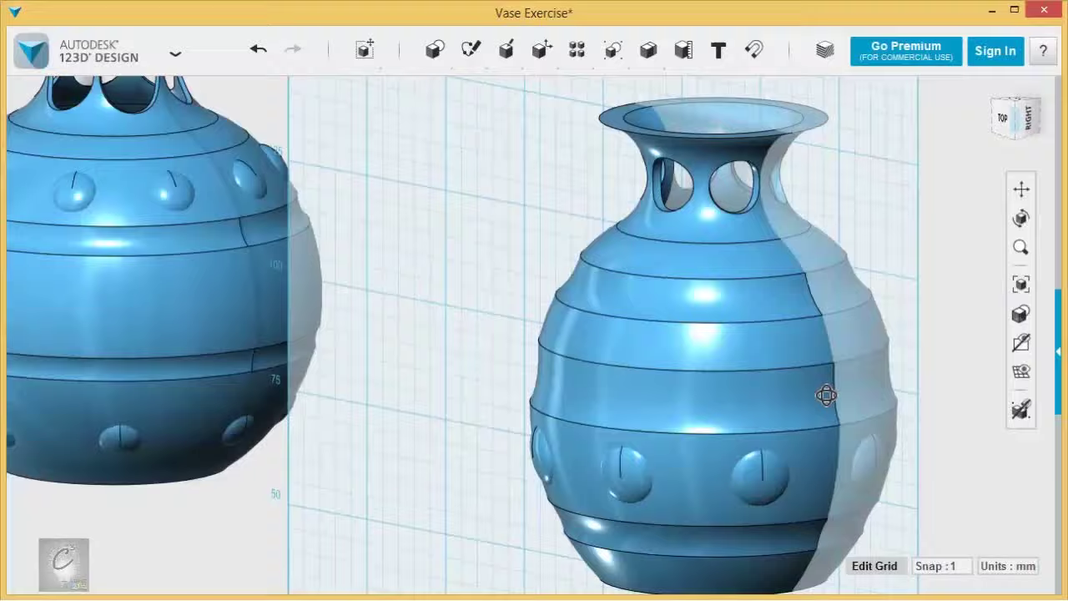
right_drag(826, 396, 587, 444)
click(694, 450)
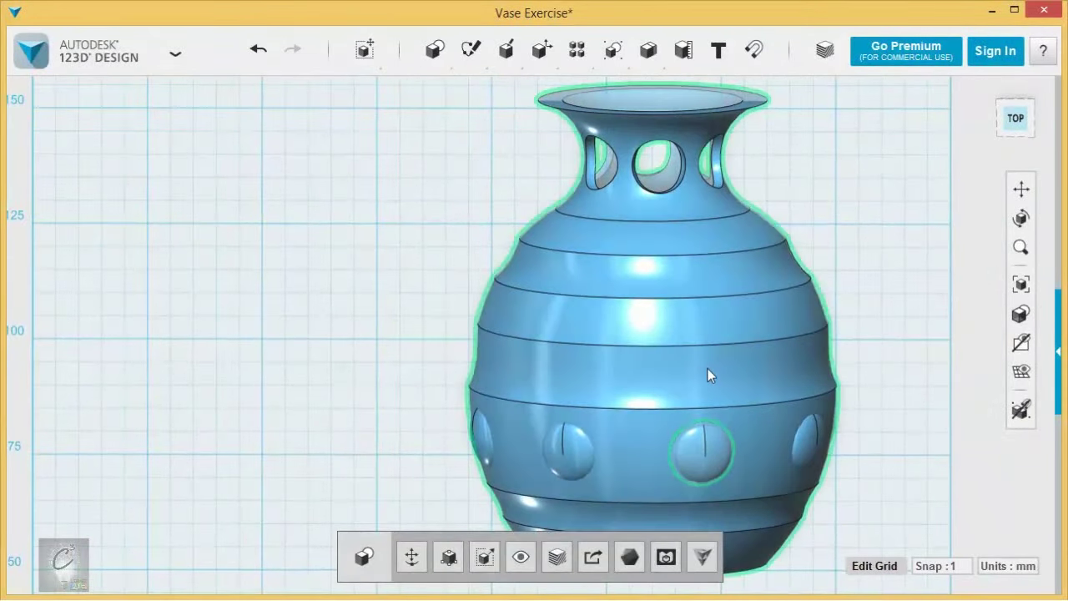
key(m)
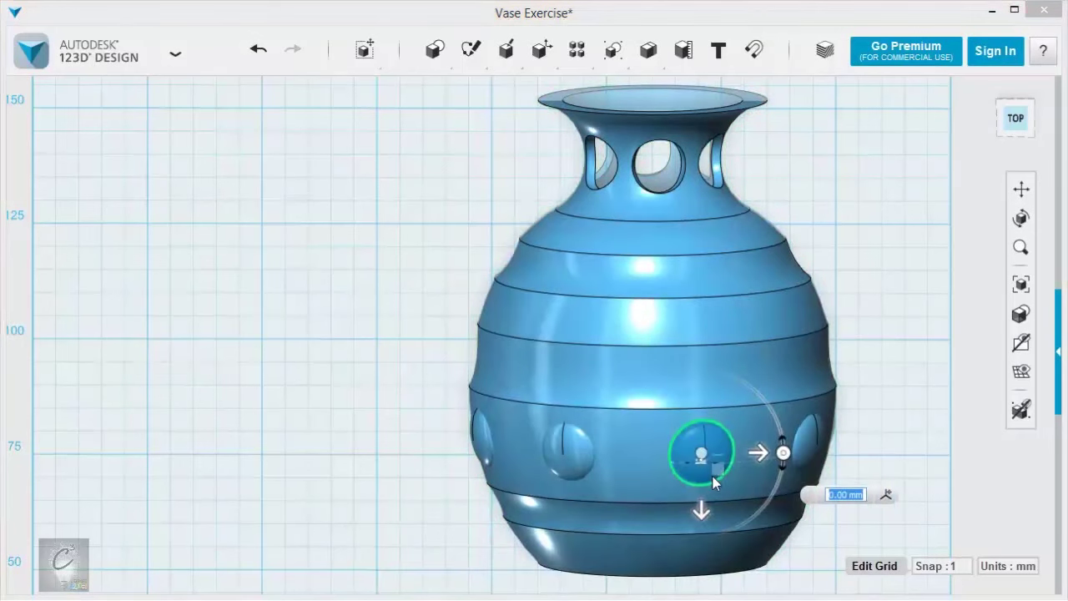
drag(703, 518, 698, 384)
right_drag(700, 381, 826, 380)
click(706, 155)
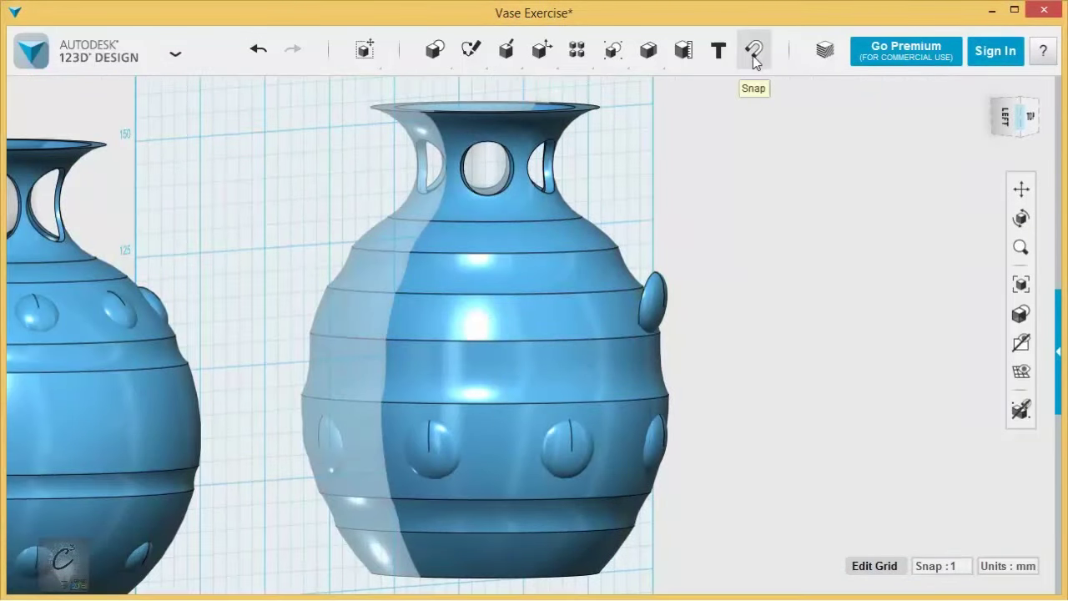
Snap the raised bead's flat face onto the nearest band of the vase's upper body
right_drag(680, 183, 591, 241)
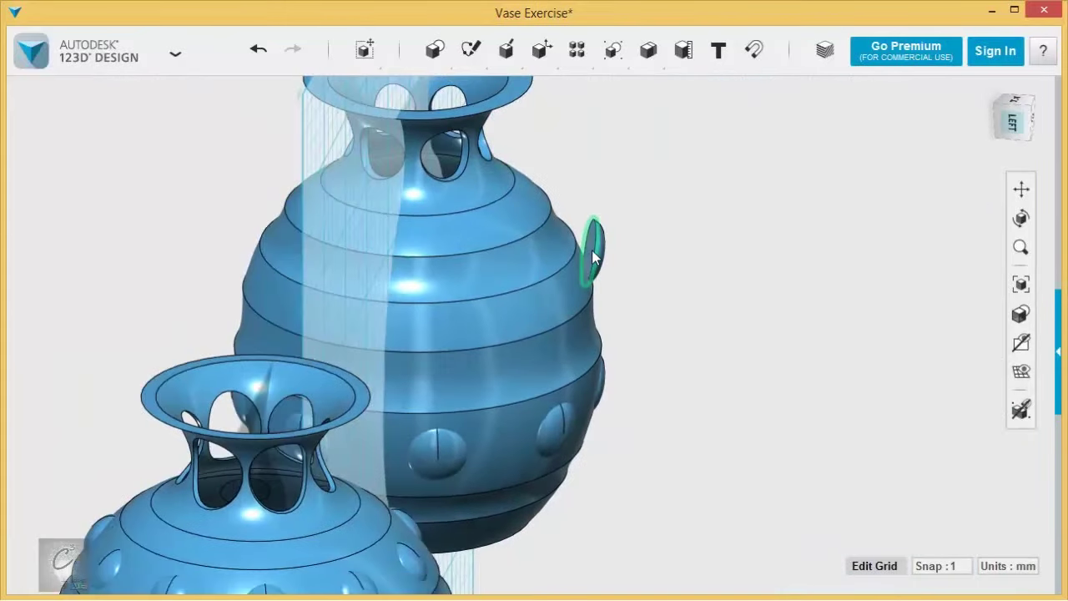
scroll(588, 239, up, 3)
click(588, 236)
click(572, 290)
right_drag(703, 266, 693, 219)
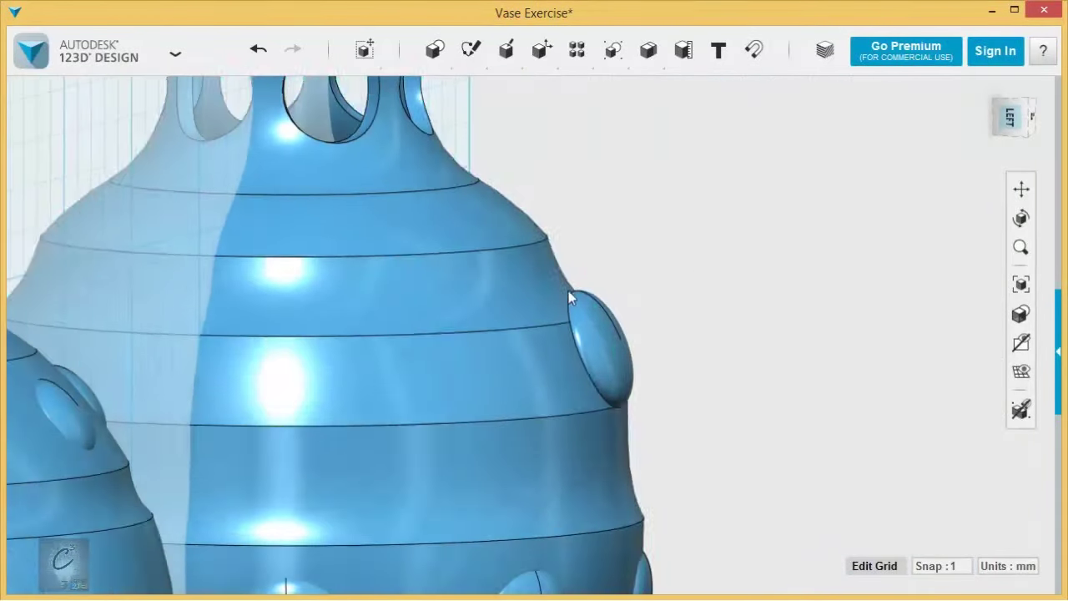
Scale the raised bead down uniformly to roughly half its size and move it outward, clear of the vase's wall
click(596, 332)
click(462, 559)
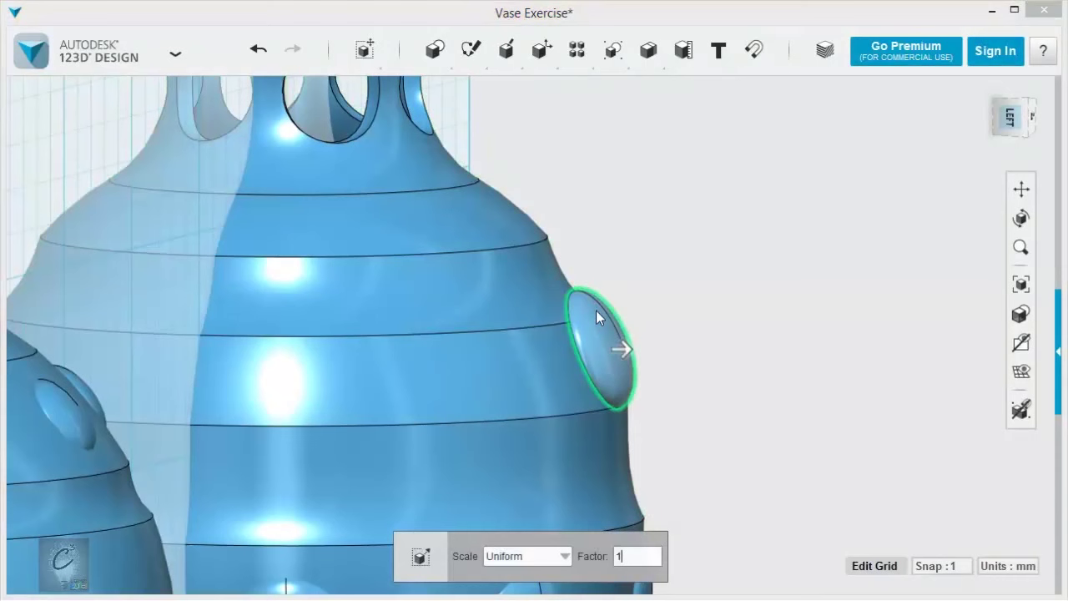
drag(624, 351, 604, 340)
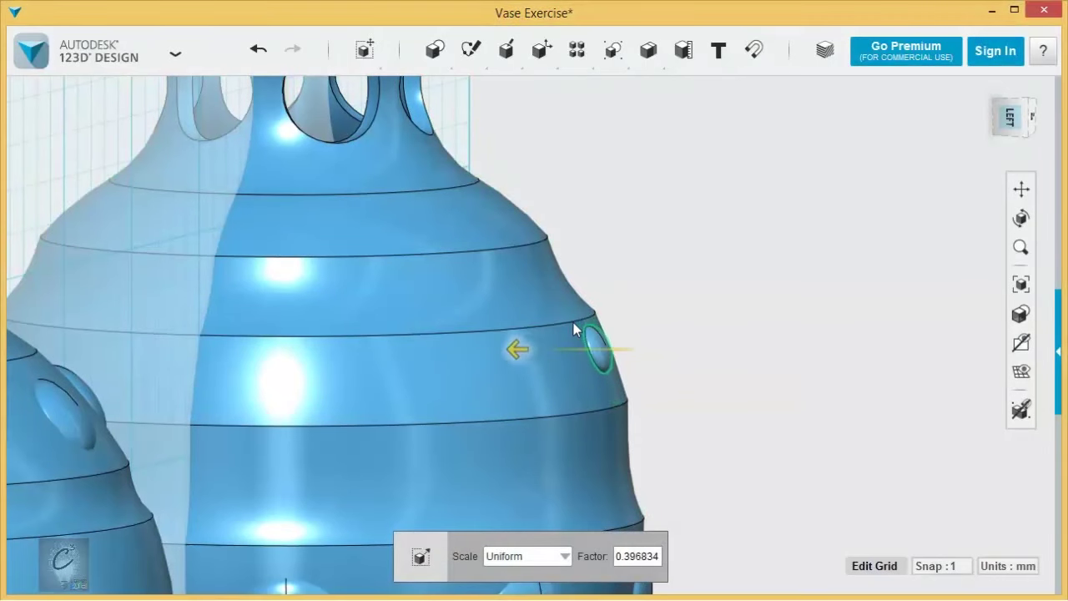
click(650, 328)
scroll(637, 339, up, 3)
mouse_move(637, 248)
right_down()
mouse_move(668, 241)
mouse_move(636, 242)
right_up()
drag(590, 328, 692, 333)
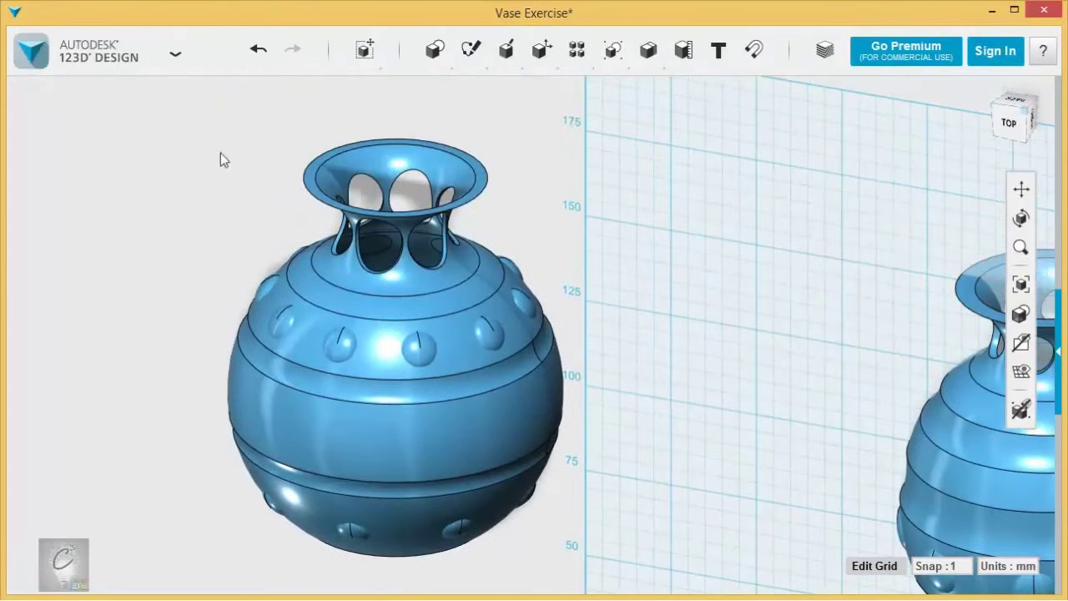
Hide the finished example vase together with all its beads
drag(163, 95, 611, 544)
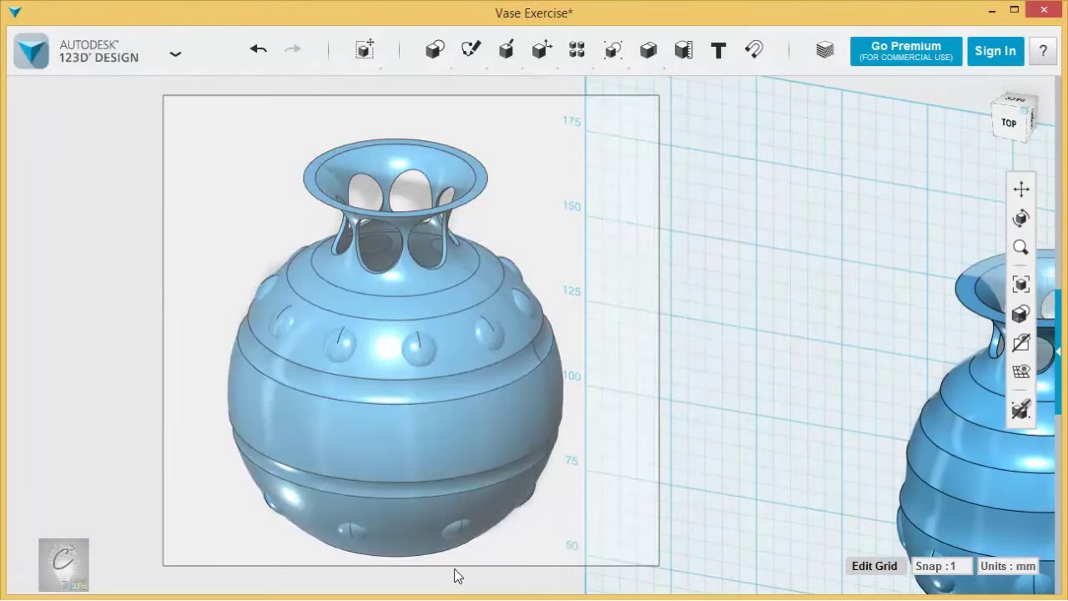
drag(455, 575, 442, 573)
click(520, 563)
Snap the small bead's flat back onto the second band above the row of large beads
right_drag(613, 336, 460, 343)
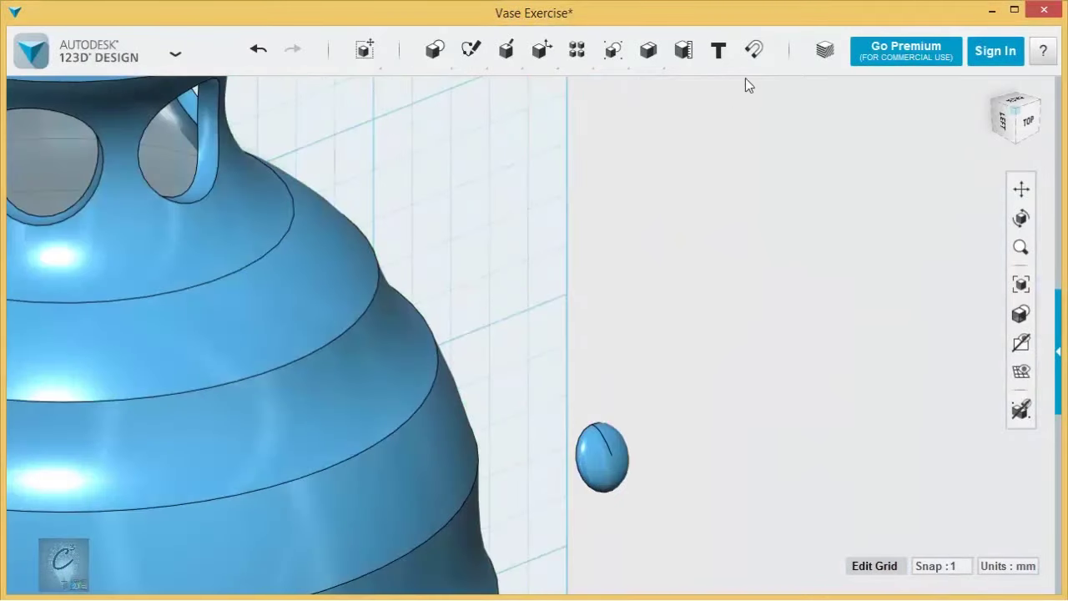
click(754, 50)
right_drag(634, 297, 531, 284)
scroll(685, 361, down, 4)
middle_drag(882, 394, 470, 265)
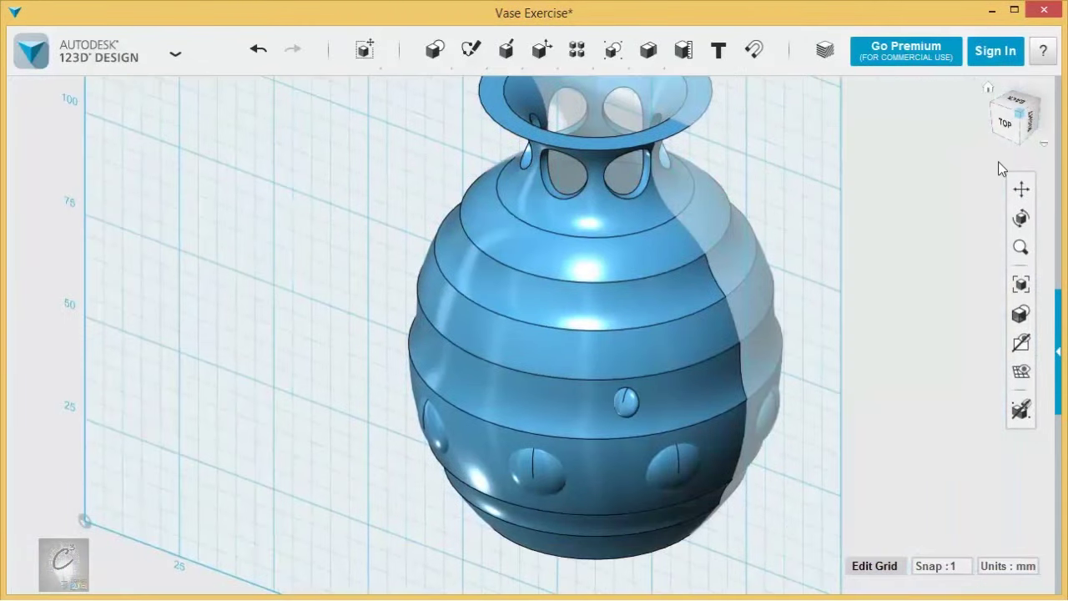
click(940, 182)
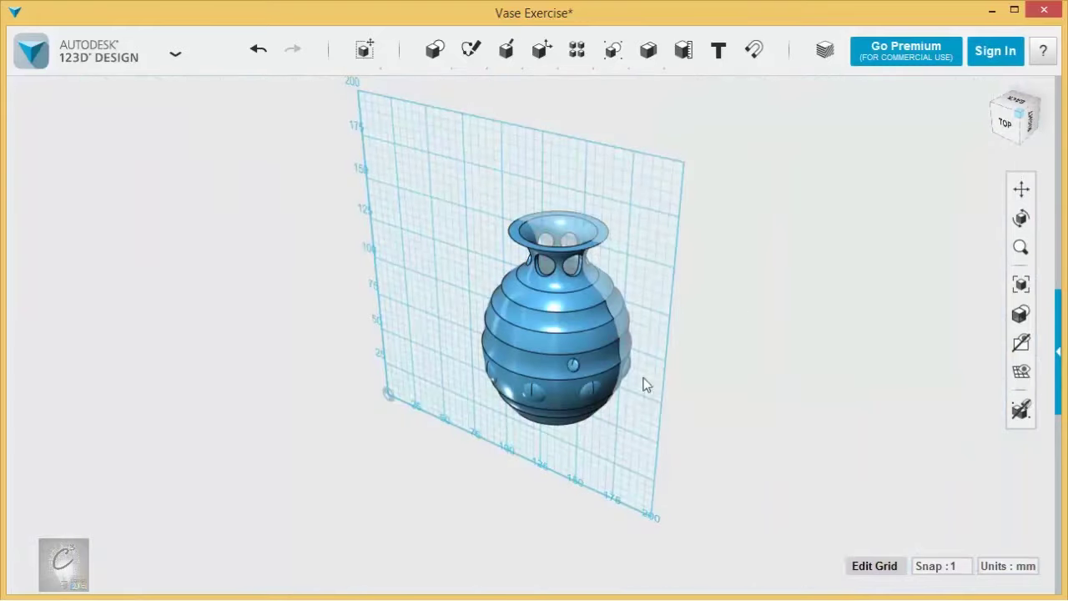
scroll(632, 417, up, 8)
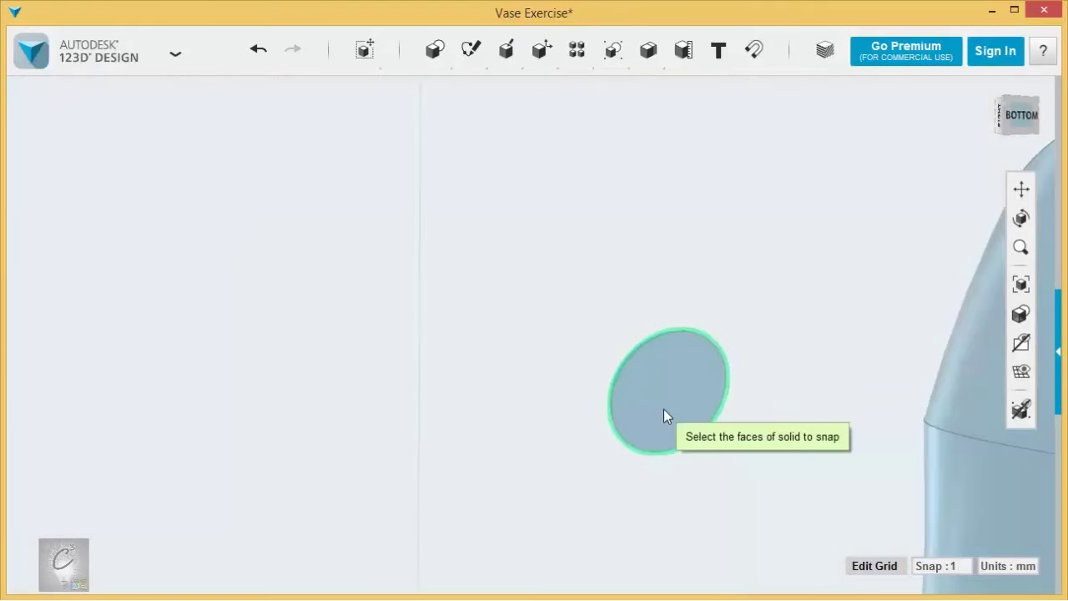
click(663, 409)
right_drag(663, 409, 751, 305)
click(765, 313)
right_drag(399, 225, 490, 261)
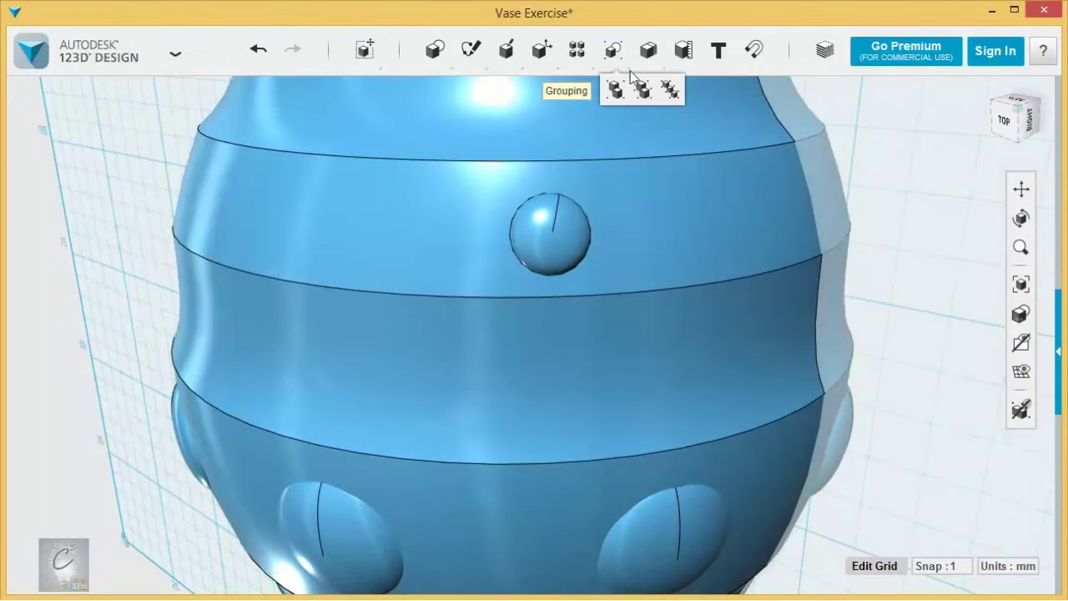
Move the small bead slightly inward so its flat back sinks into the vase's curved wall
click(531, 255)
right_drag(530, 255, 664, 236)
middle_drag(492, 331, 672, 296)
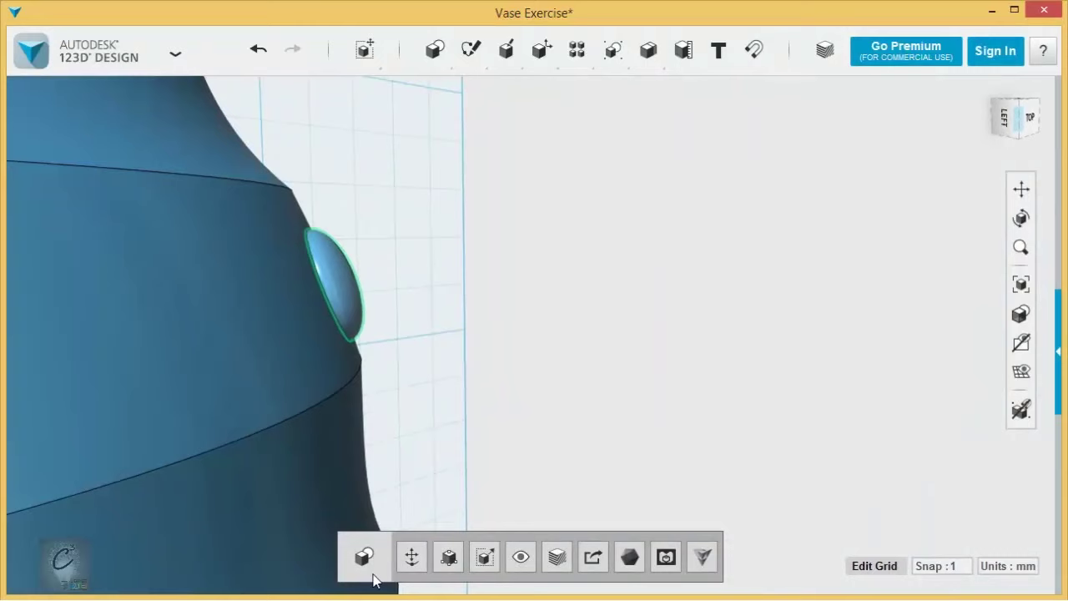
click(410, 557)
scroll(529, 275, up, 5)
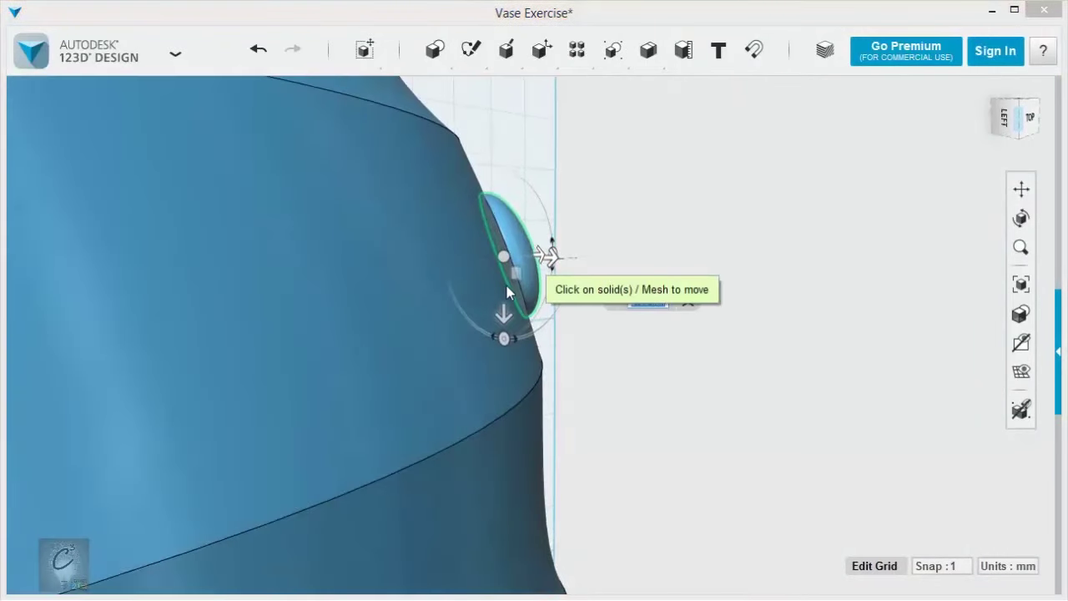
scroll(576, 274, up, 5)
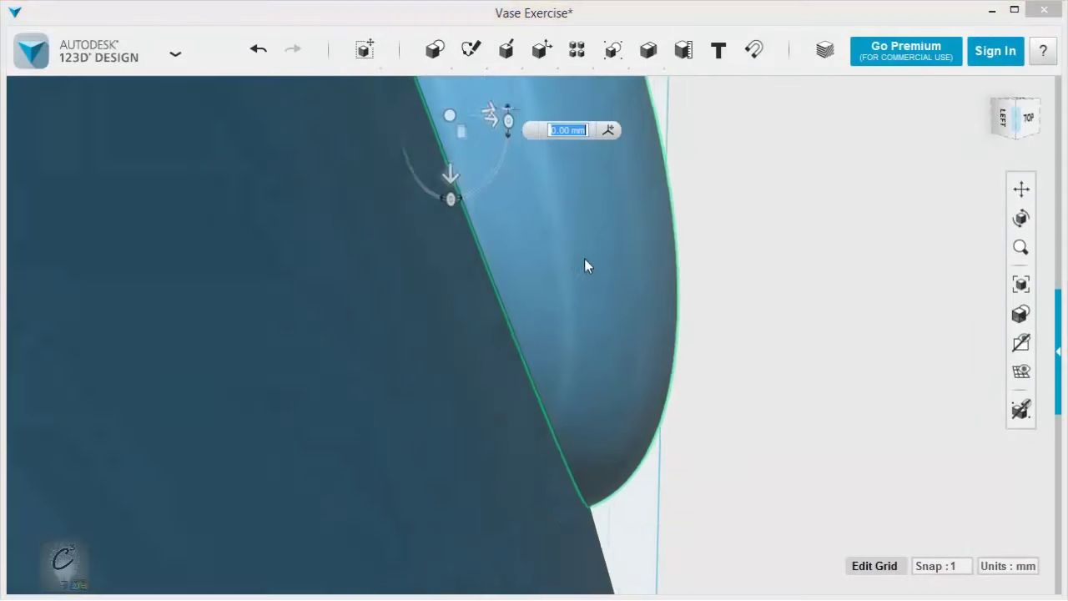
right_drag(494, 192, 482, 193)
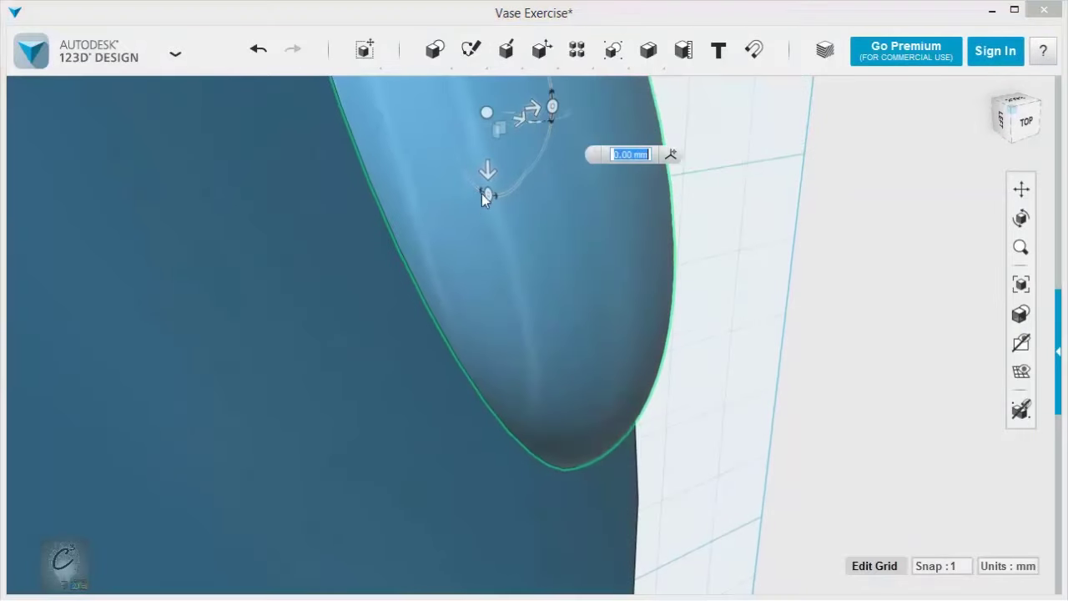
drag(505, 133, 454, 136)
scroll(543, 175, down, 3)
click(741, 290)
scroll(742, 272, down, 2)
middle_drag(744, 268, 707, 335)
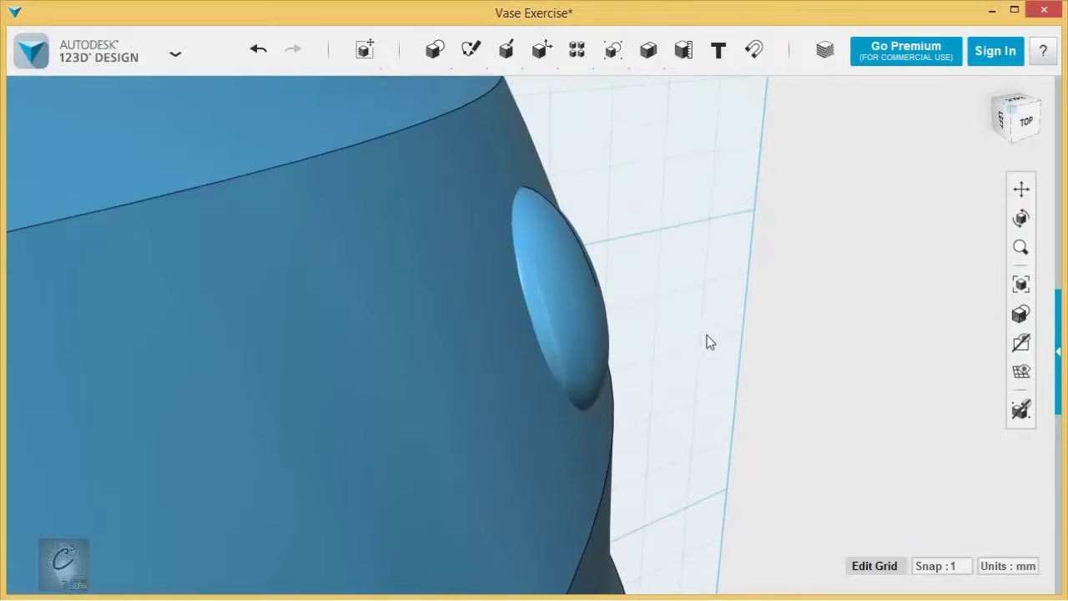
Set up a circular pattern of the small bead, using the band it sits on as the axis of rotation
scroll(655, 112, down, 3)
click(607, 89)
right_drag(731, 223, 643, 237)
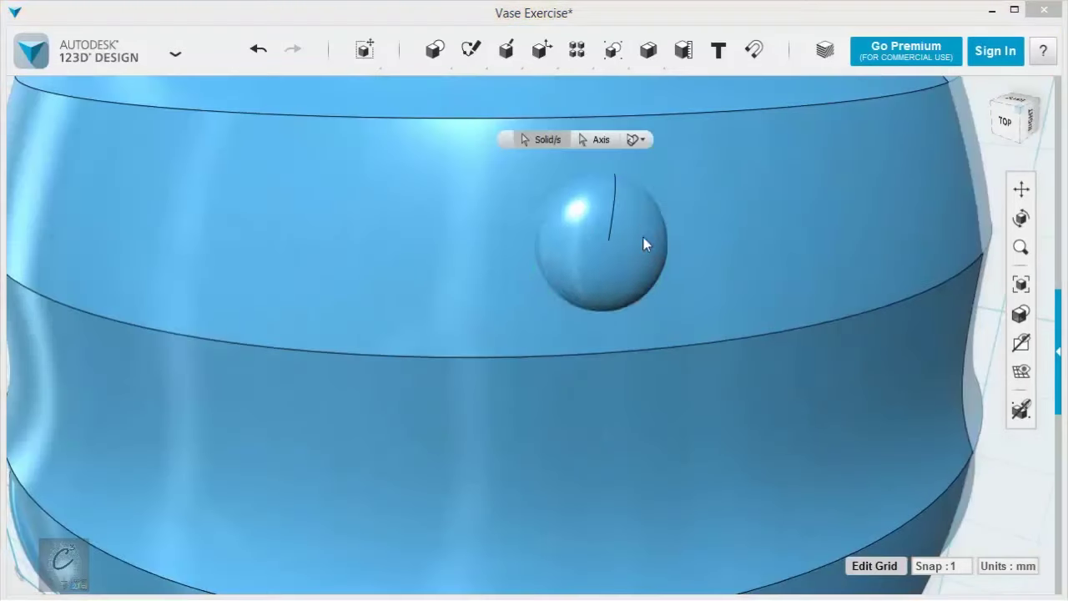
click(611, 224)
click(599, 140)
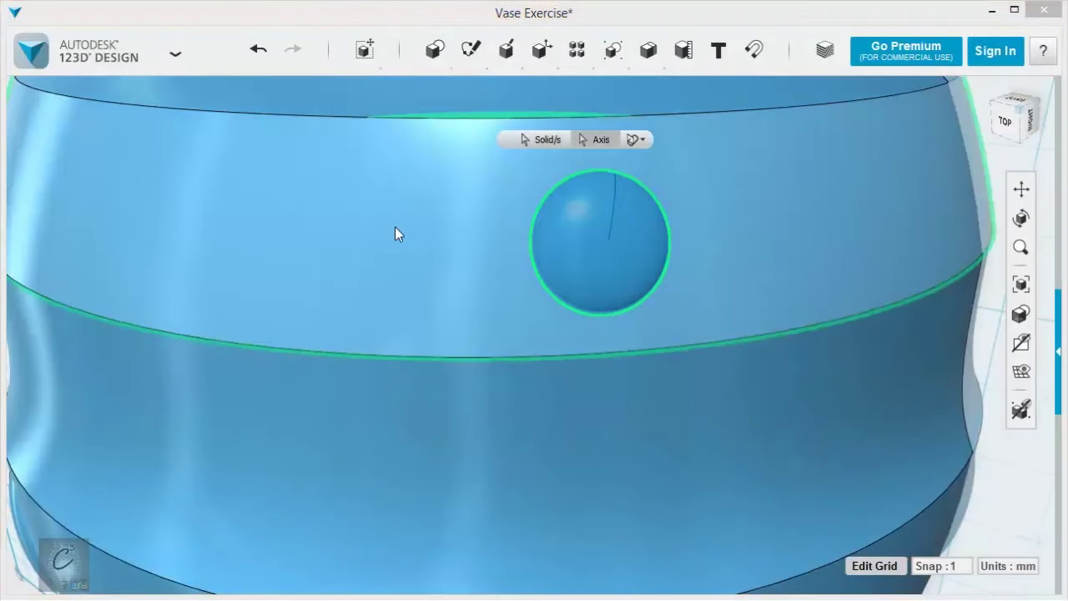
click(362, 268)
scroll(567, 201, down, 3)
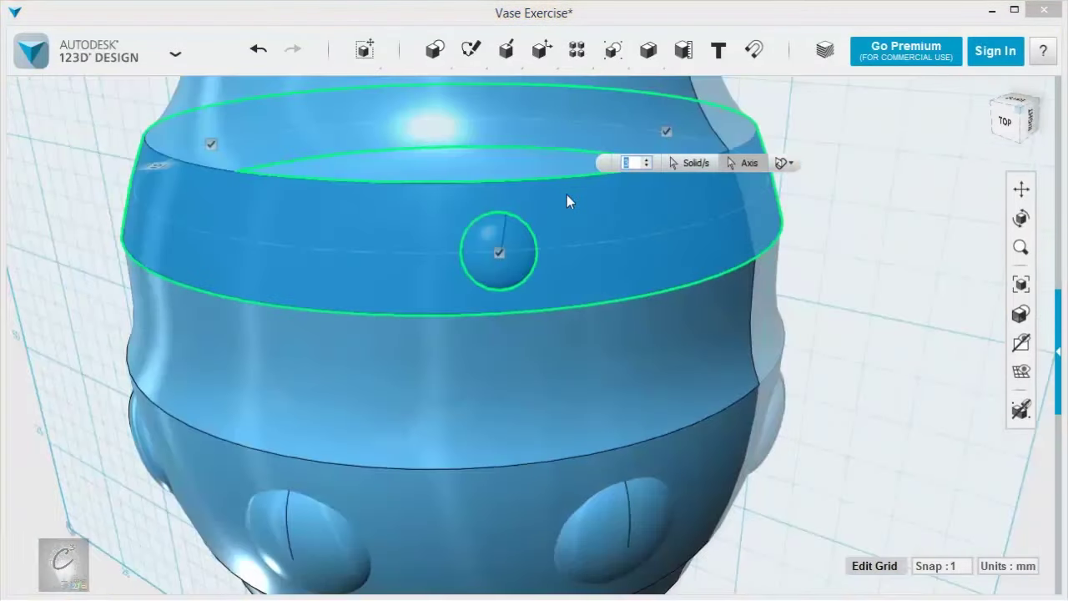
Set the circular pattern to 15 small beads and complete it around the upper band
click(647, 164)
click(647, 164)
click(648, 163)
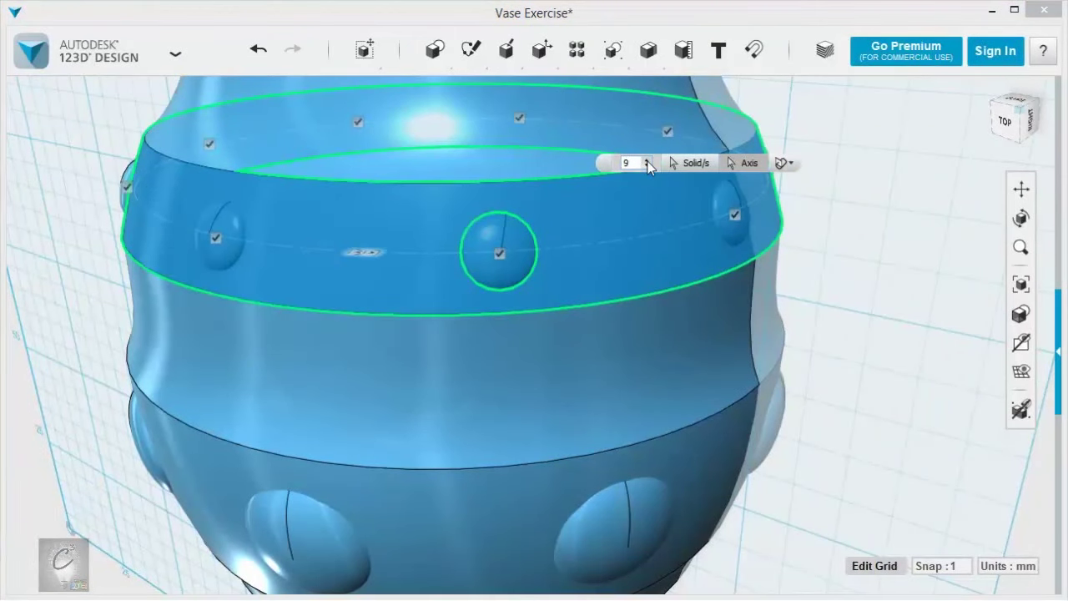
click(647, 164)
click(647, 163)
click(648, 164)
click(647, 163)
click(647, 164)
click(647, 163)
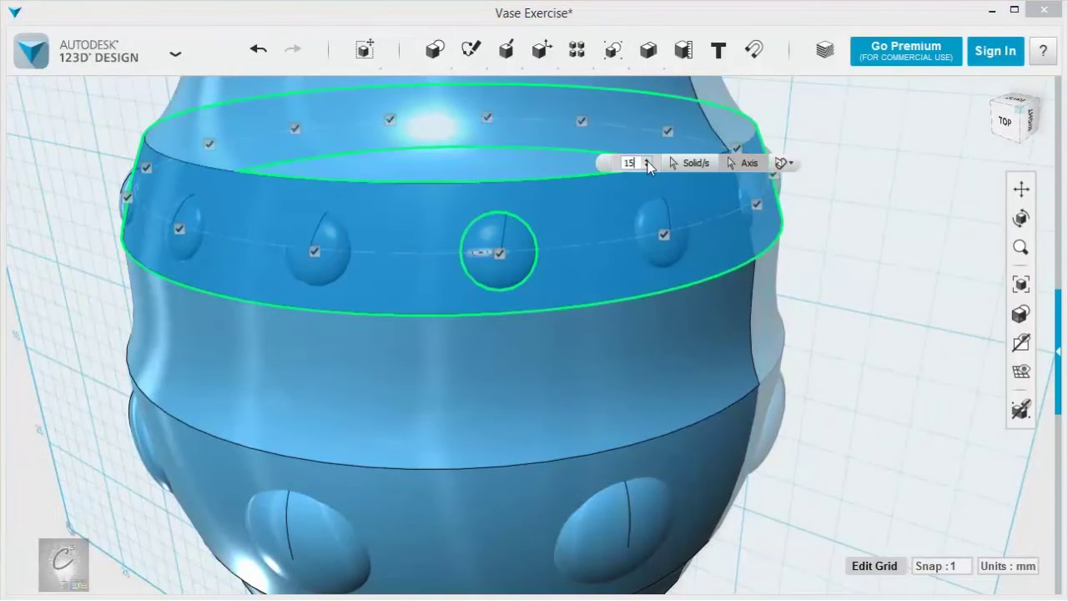
click(846, 353)
Apply the Matte Plastic material in dark brown #5D4131 to the vase's body
scroll(918, 267, down, 1)
scroll(951, 223, down, 3)
right_drag(952, 223, 817, 158)
middle_drag(817, 158, 584, 275)
scroll(198, 279, down, 1)
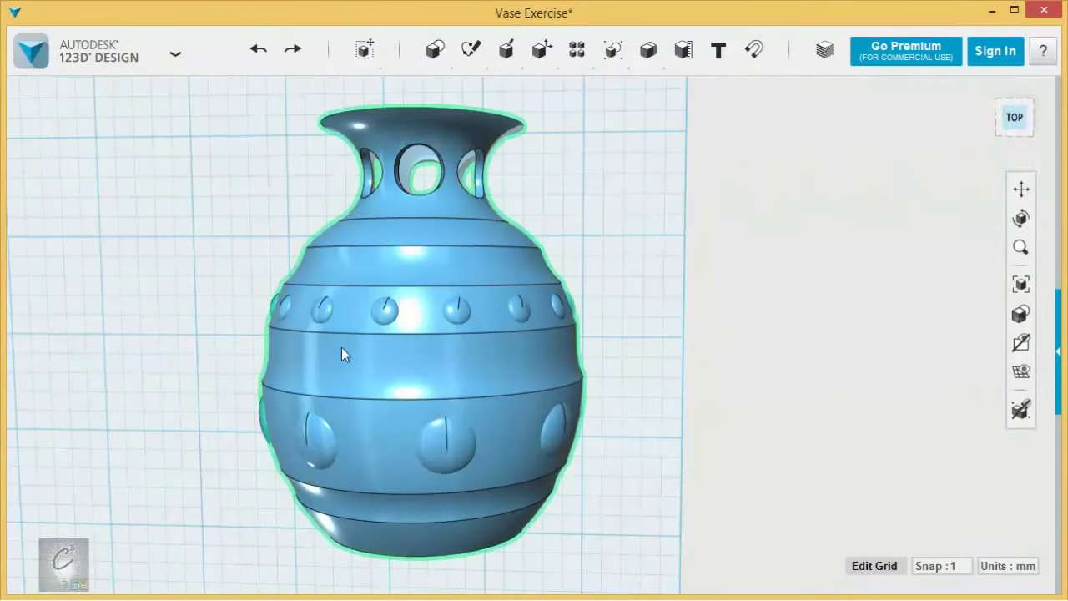
click(536, 359)
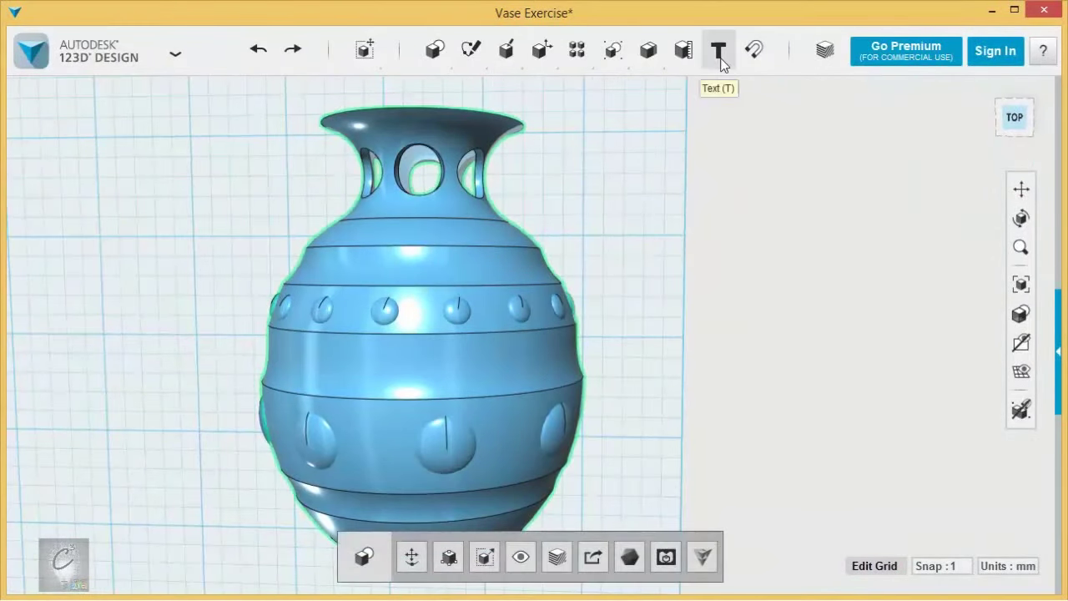
click(825, 57)
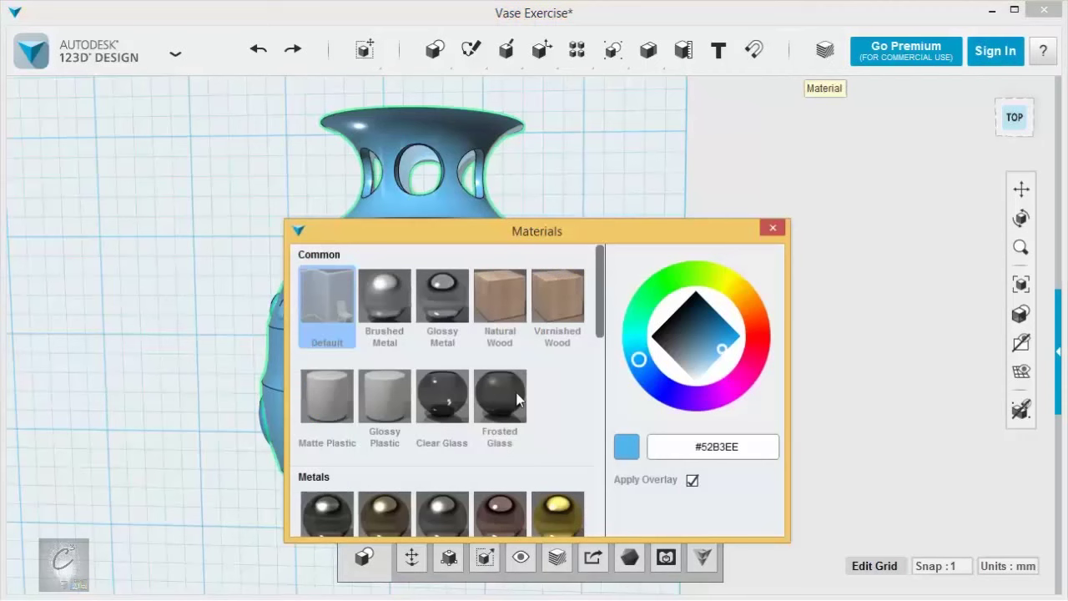
click(331, 403)
click(688, 331)
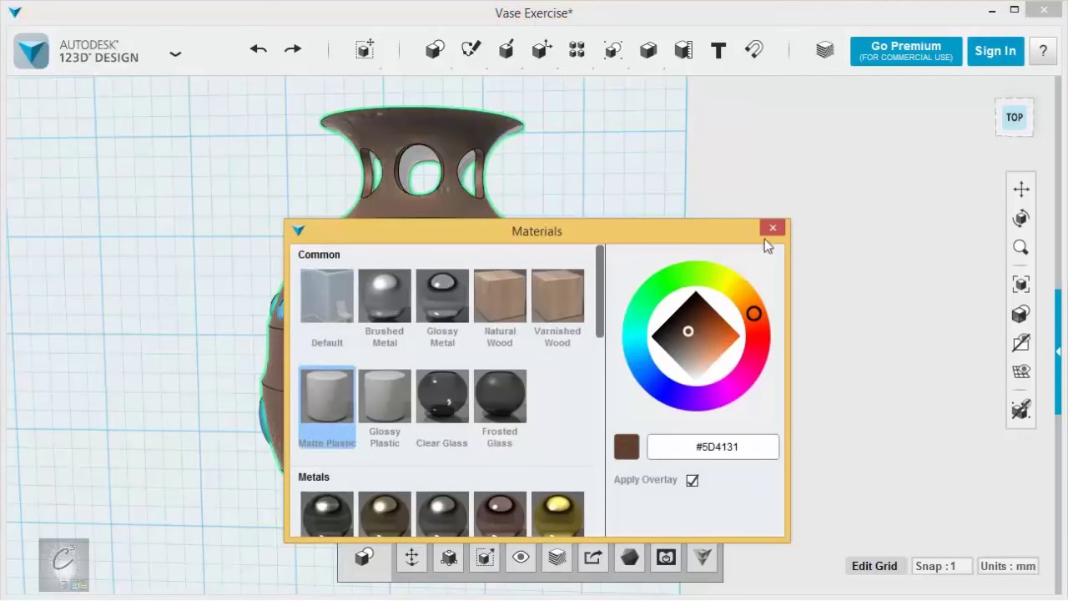
click(771, 229)
Select all the large beads of the lower row and apply the Clear Glass material to them
right_drag(606, 327, 620, 344)
scroll(521, 405, up, 3)
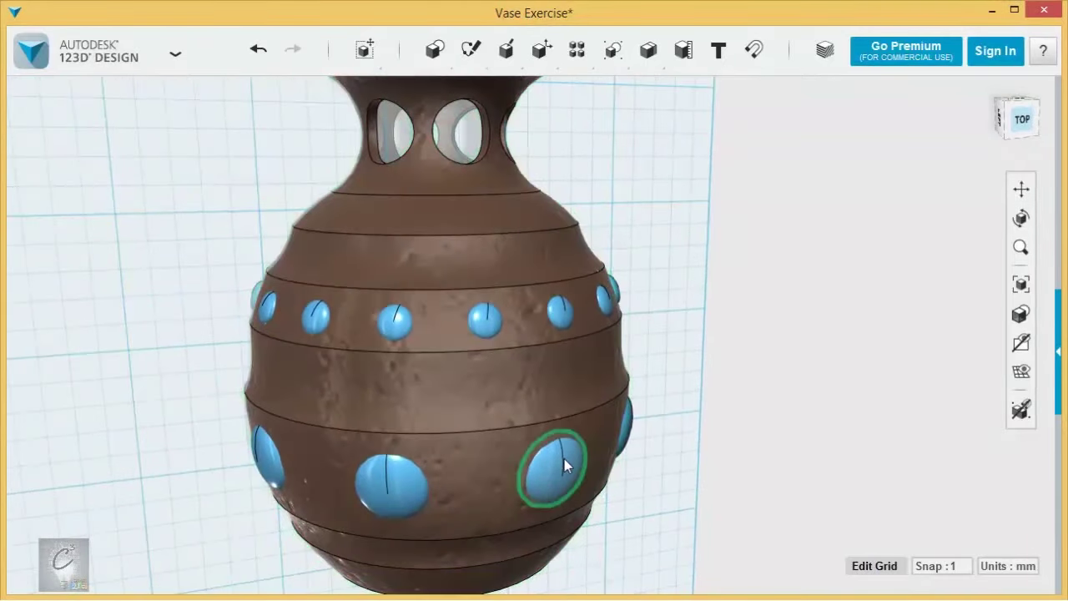
click(564, 458)
ctrl+click(371, 491)
right_drag(372, 424, 460, 480)
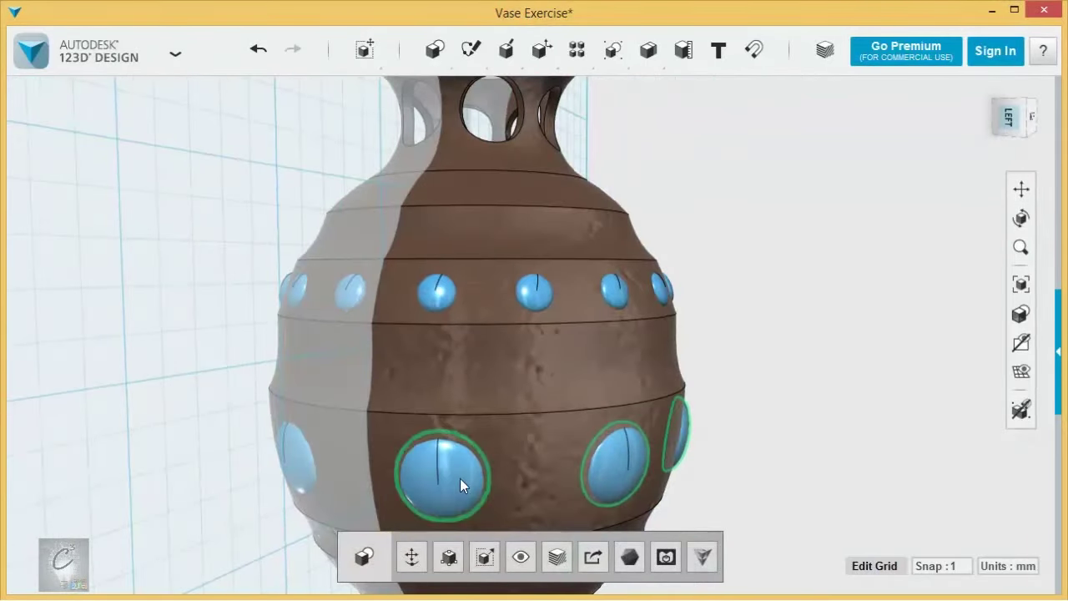
right_drag(295, 472, 669, 487)
ctrl+click(626, 479)
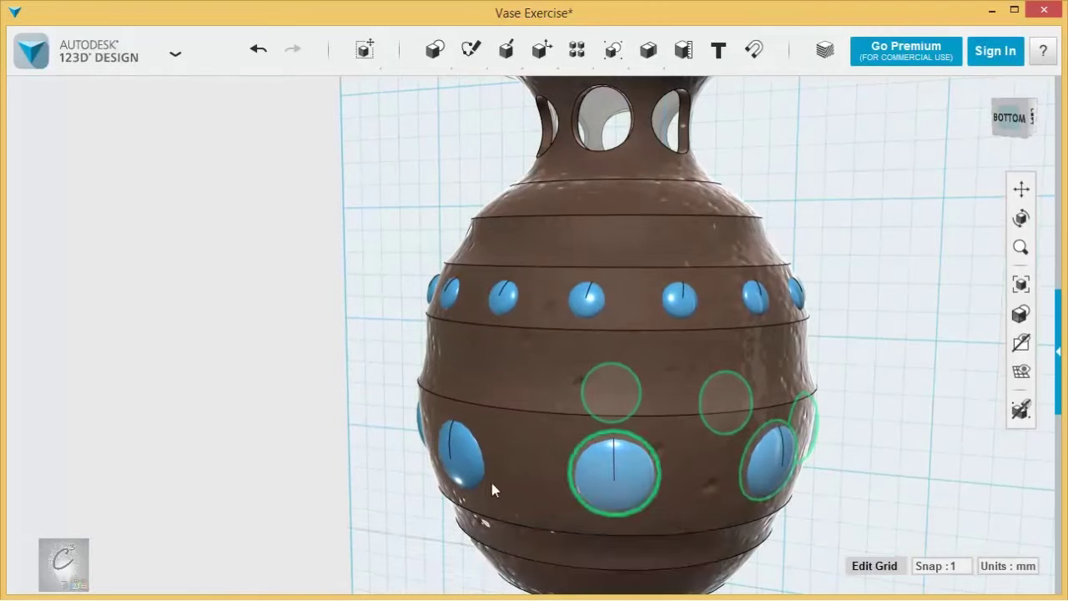
ctrl+click(474, 467)
right_drag(469, 401, 597, 448)
ctrl+click(572, 454)
right_drag(591, 501, 571, 450)
click(552, 557)
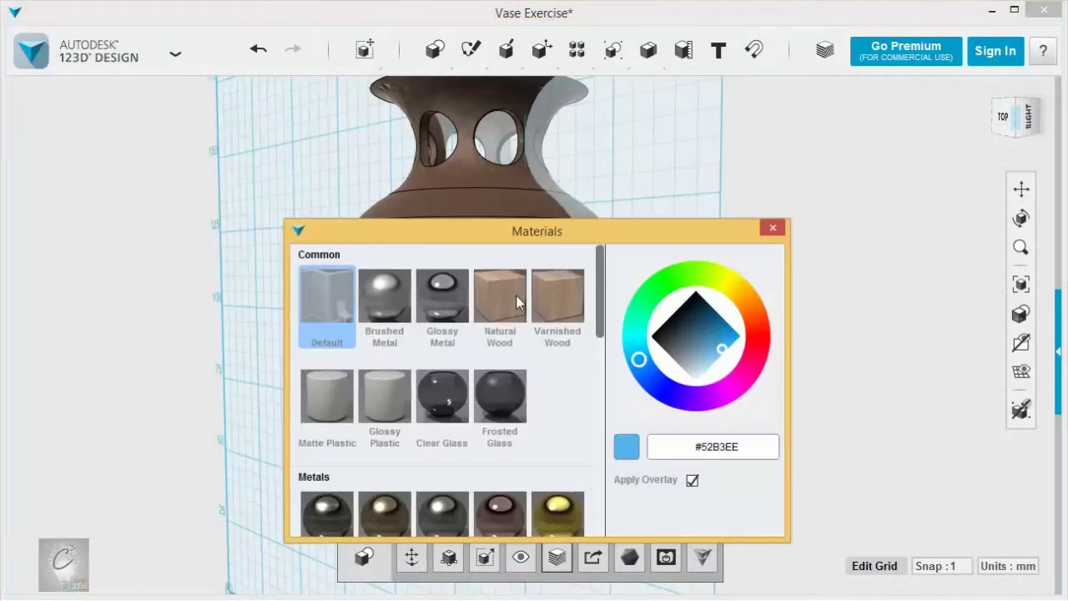
drag(542, 230, 792, 81)
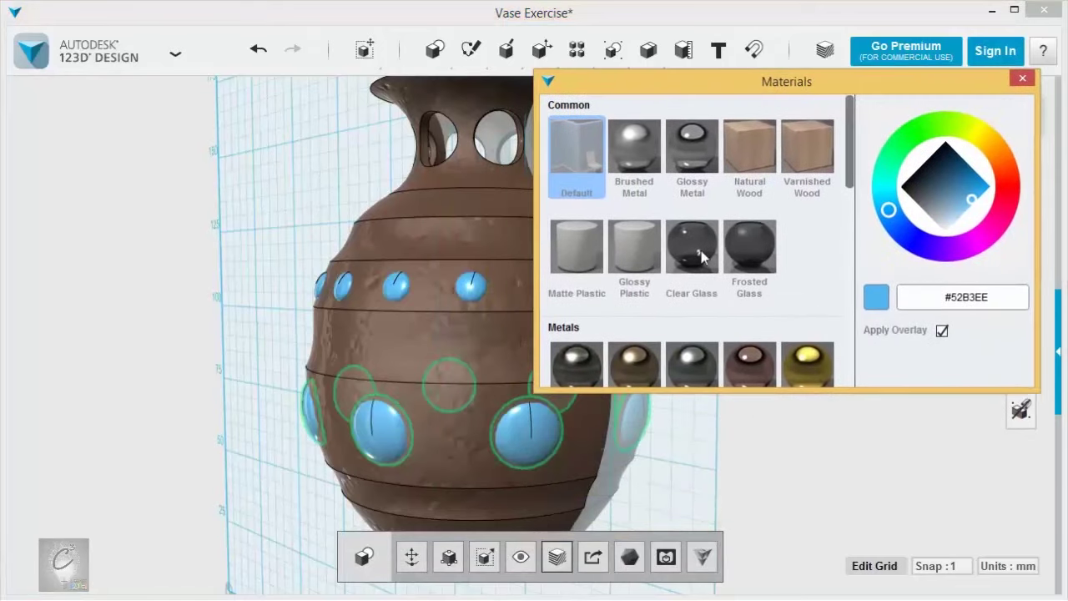
click(747, 248)
click(692, 248)
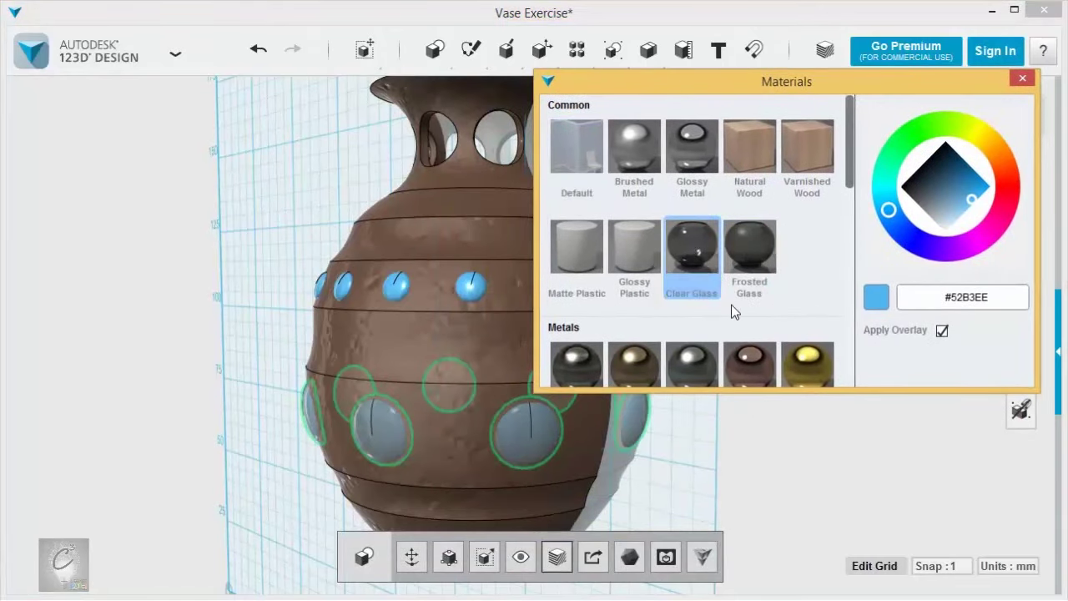
Change the lower row's large beads to the Gold metal material with a red #EE6452 overlay colour
scroll(768, 301, down, 1)
click(811, 202)
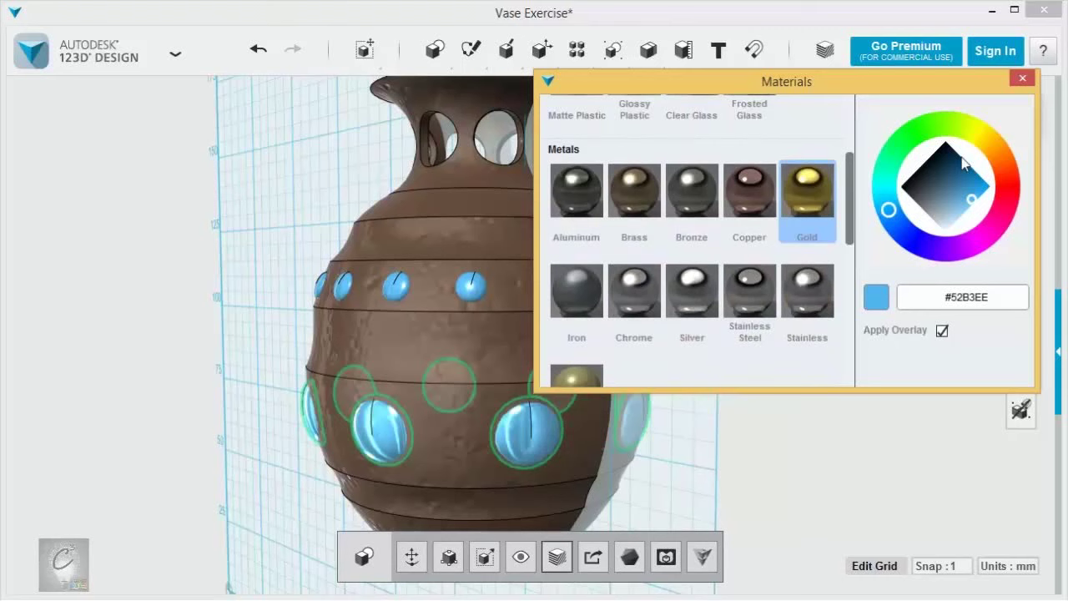
click(988, 144)
click(1001, 156)
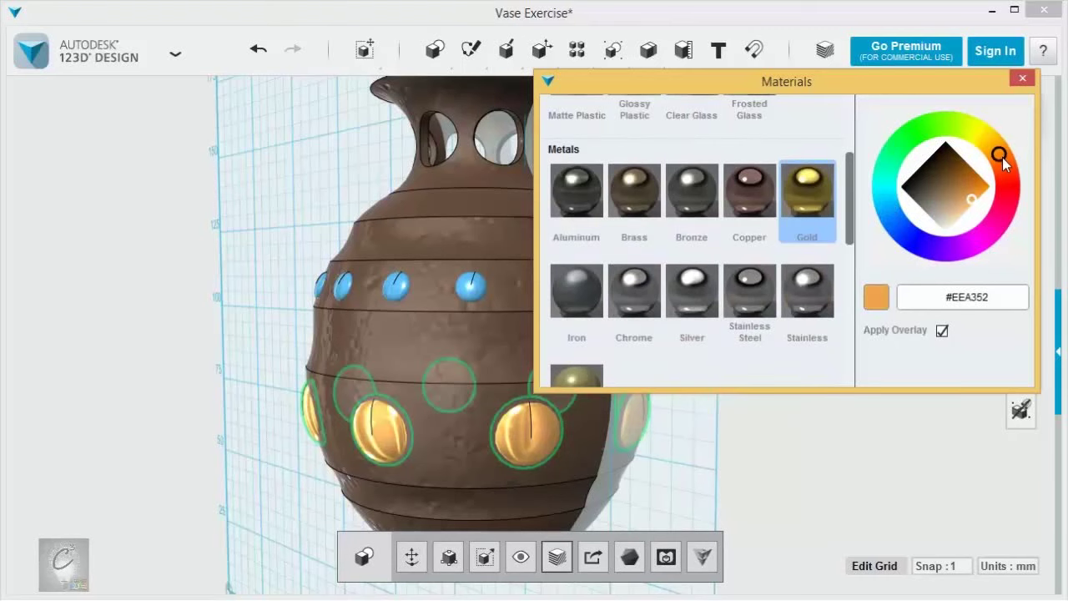
click(1007, 180)
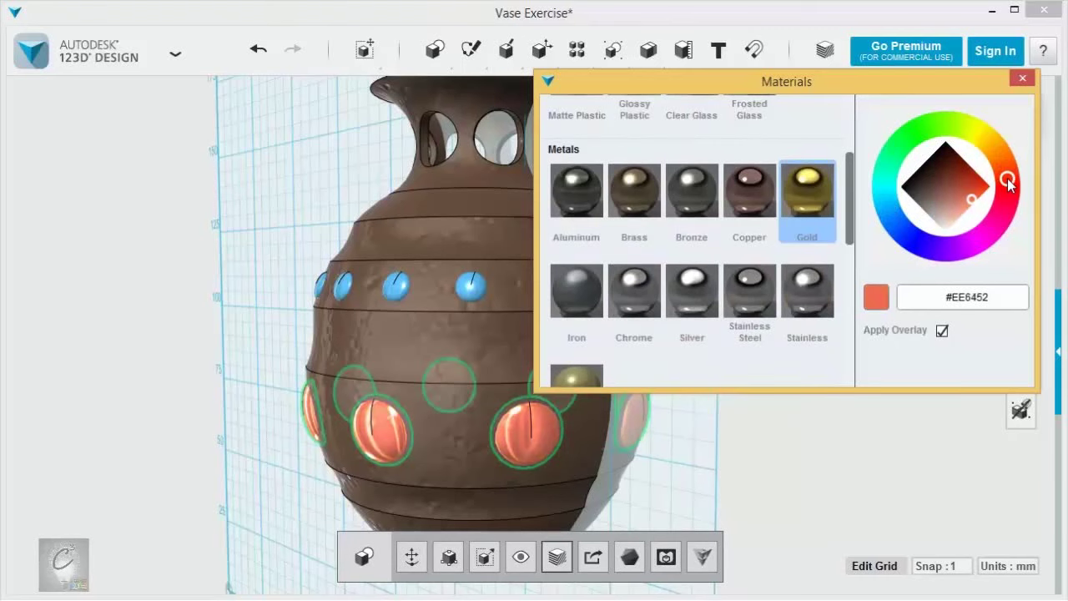
click(827, 482)
Select all the small blue beads around the vase's upper band
scroll(722, 316, up, 5)
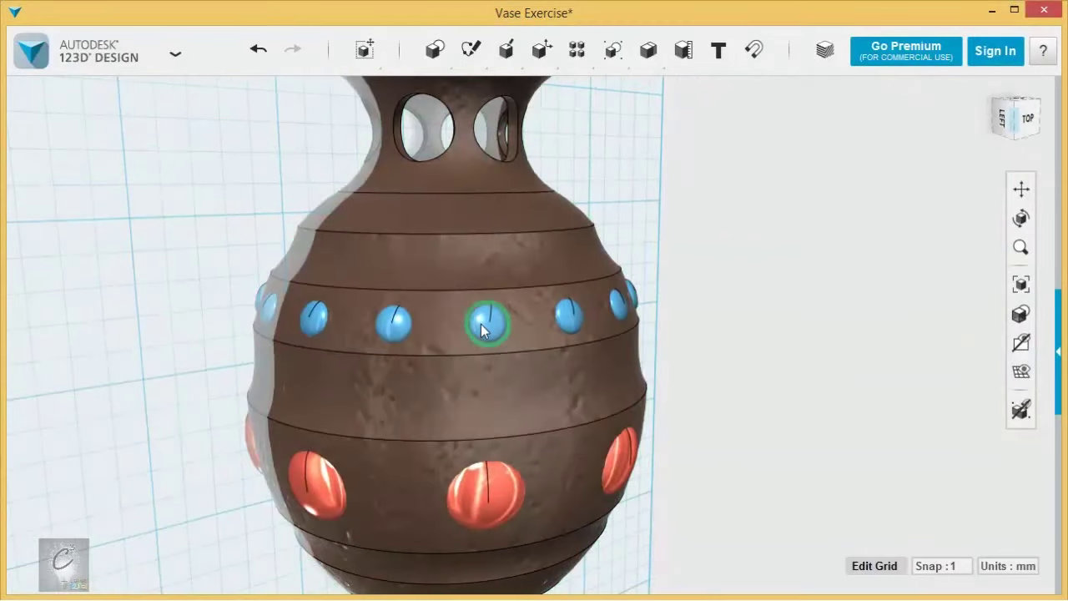
click(481, 324)
ctrl+click(401, 333)
right_drag(359, 288, 475, 288)
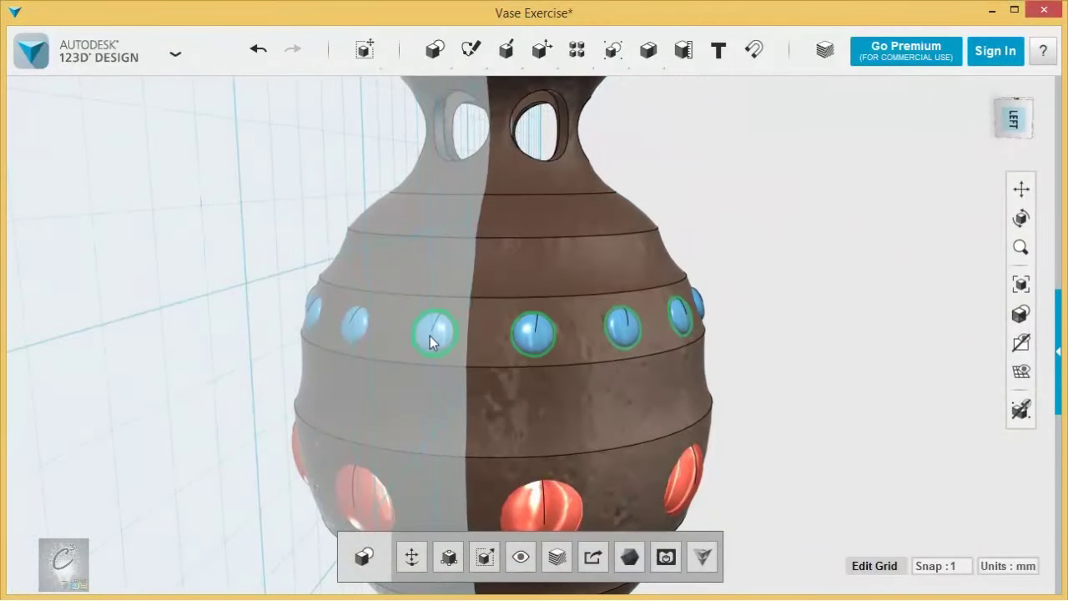
right_drag(430, 336, 673, 331)
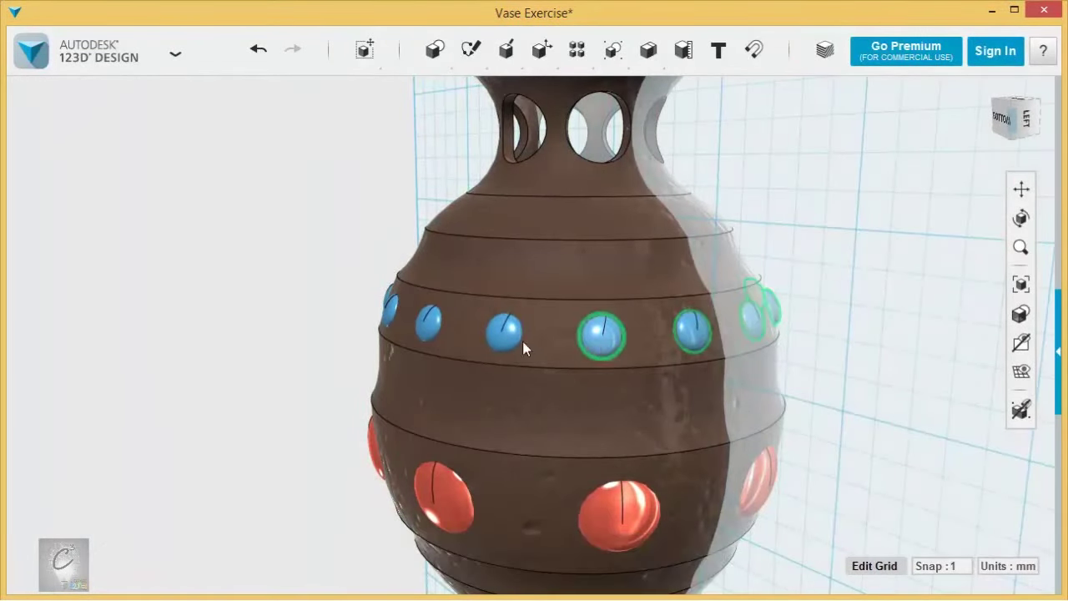
click(522, 341)
right_drag(523, 341, 642, 331)
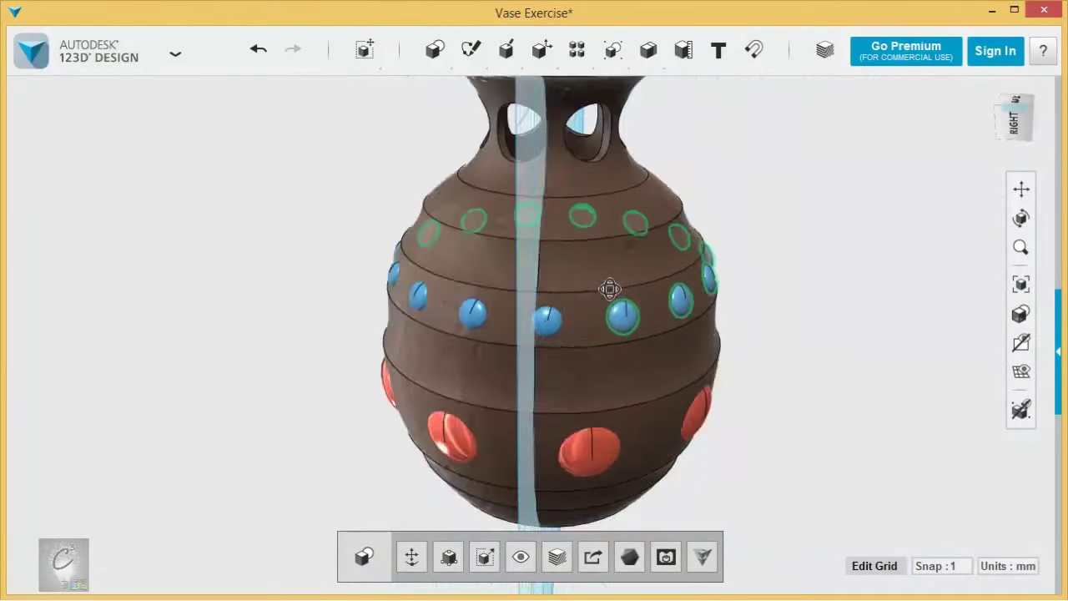
right_drag(610, 289, 608, 327)
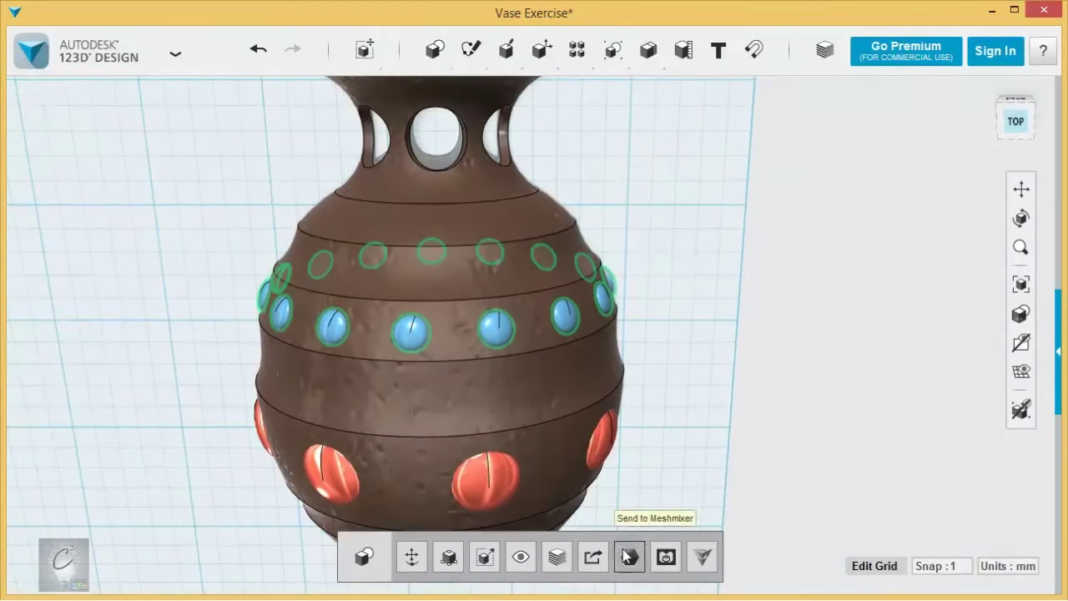
Apply the Brass metal material in green #49805B to the selected small beads
click(558, 557)
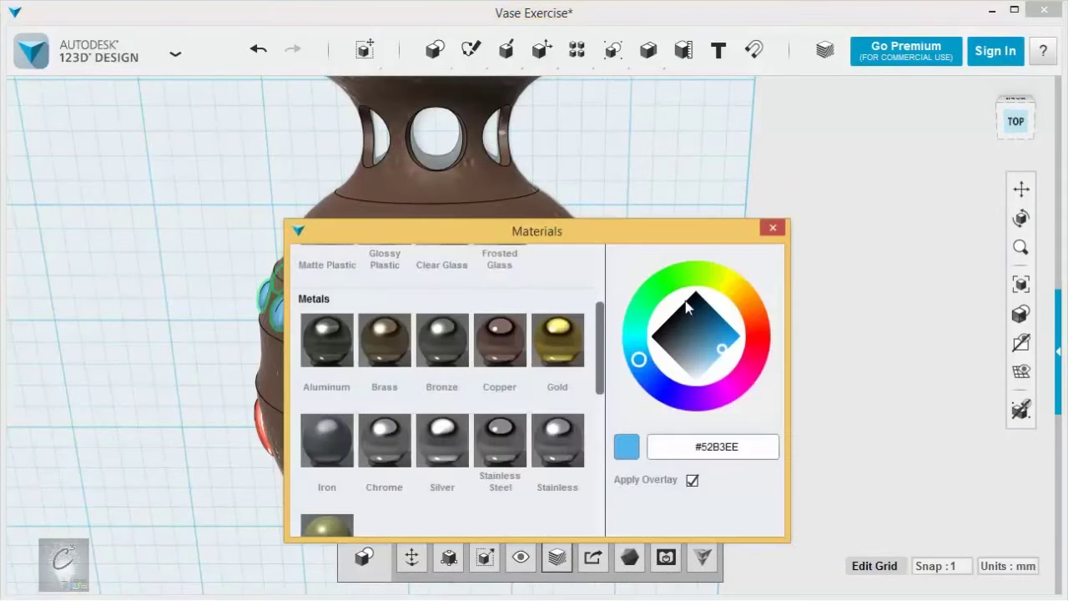
click(695, 342)
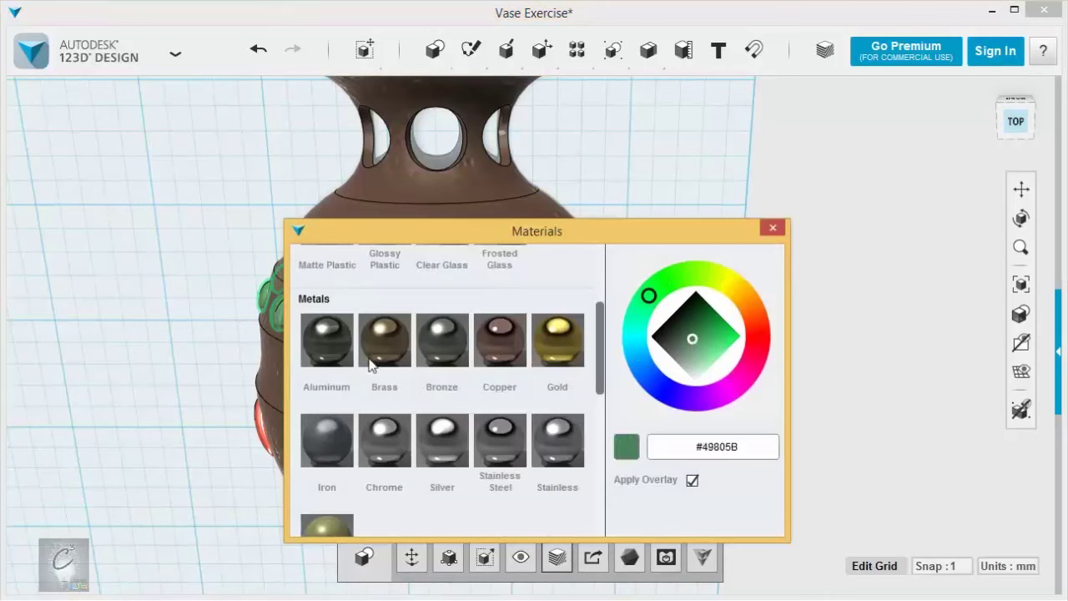
click(393, 344)
scroll(476, 363, down, 5)
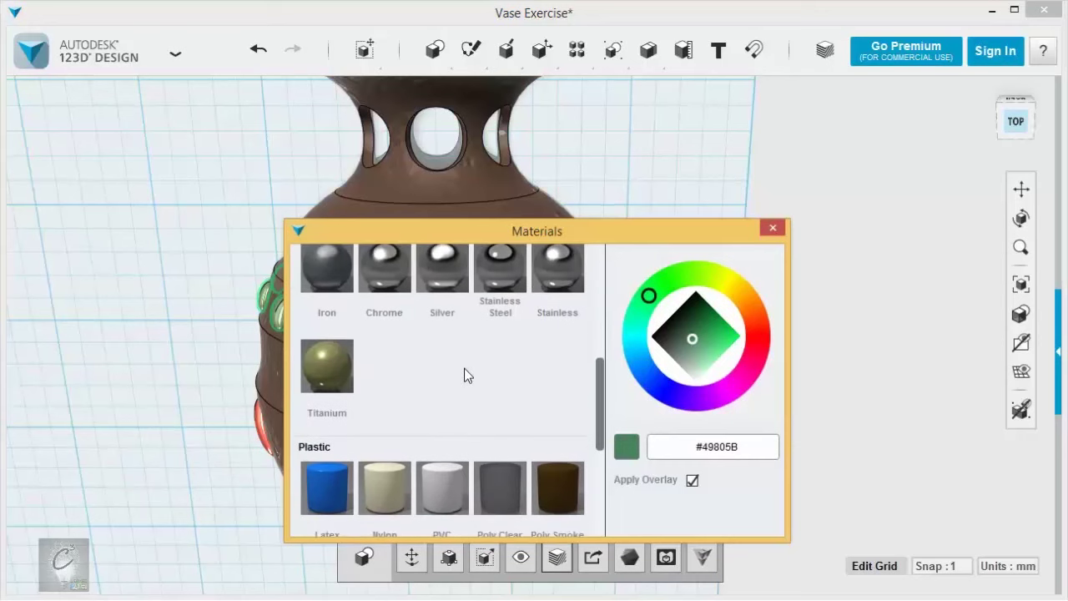
scroll(472, 359, down, 3)
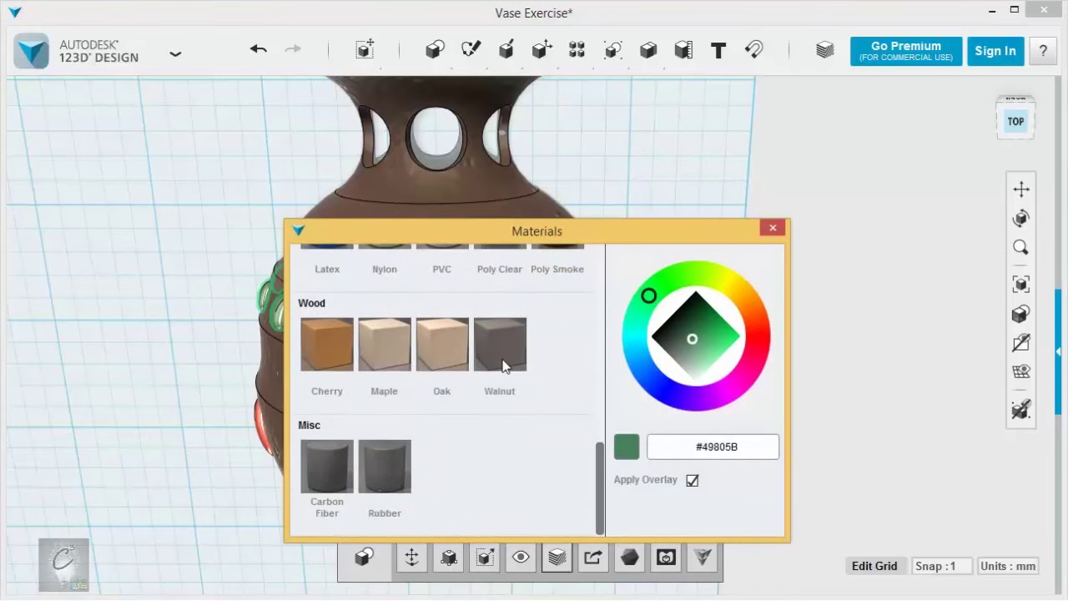
click(770, 228)
Hide the grid and examine the whole finished vase from several angles
scroll(703, 296, down, 5)
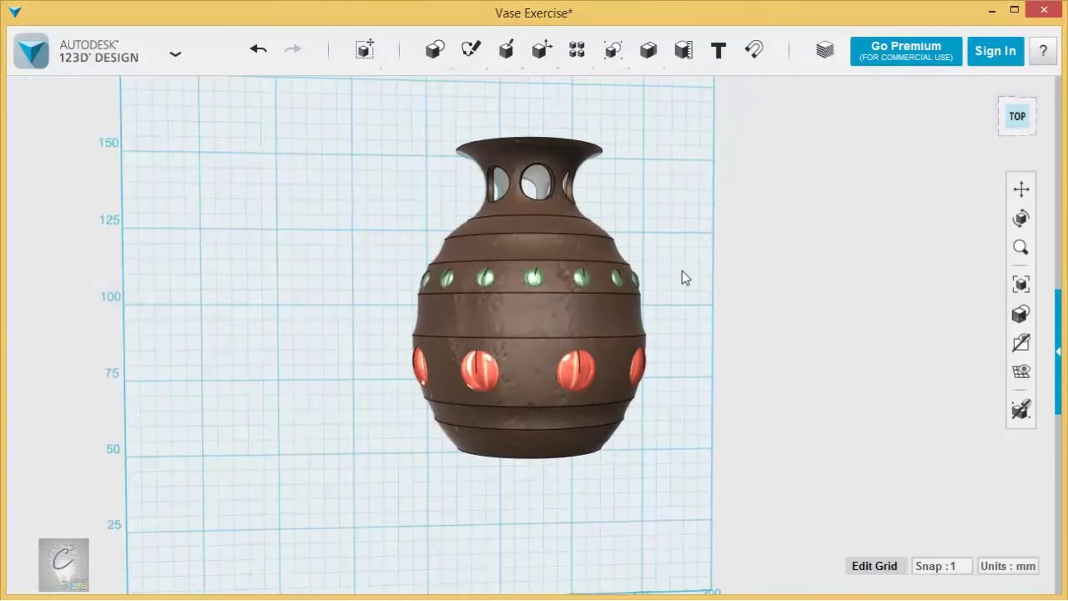
middle_drag(682, 271, 644, 306)
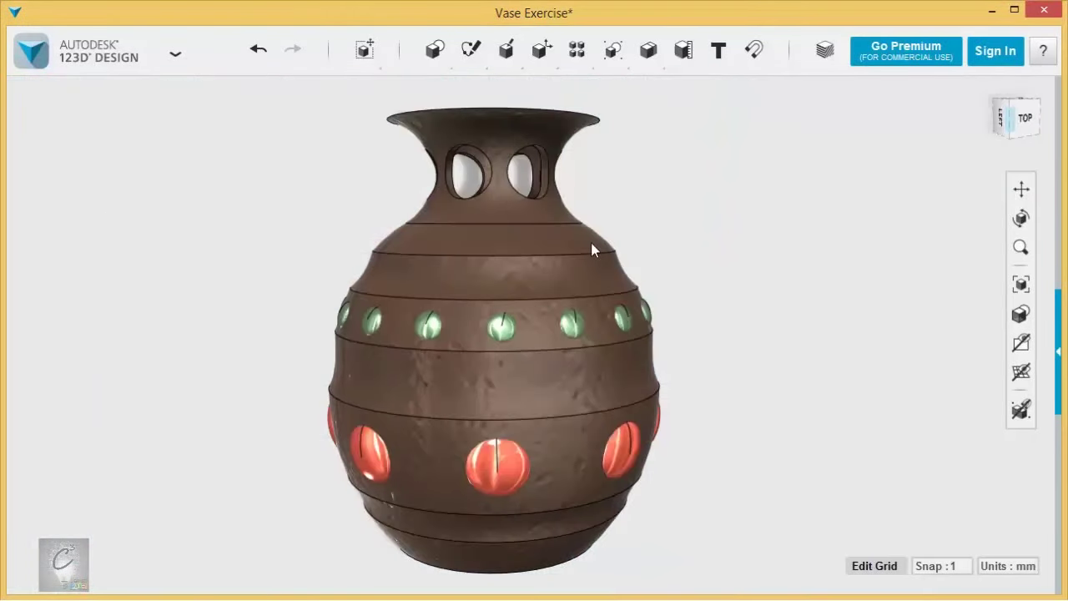
right_drag(715, 243, 661, 229)
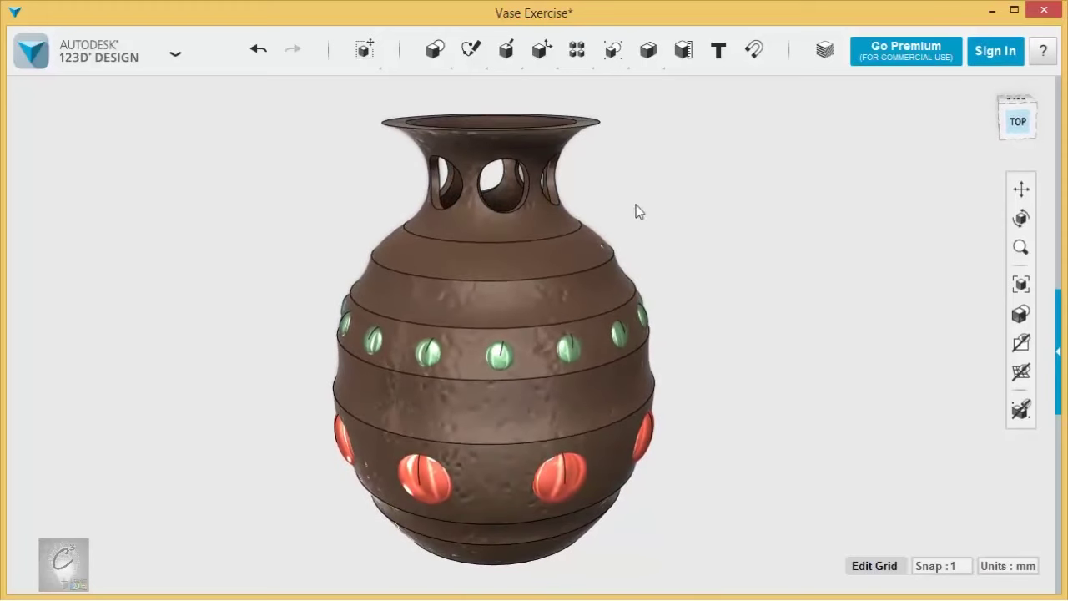